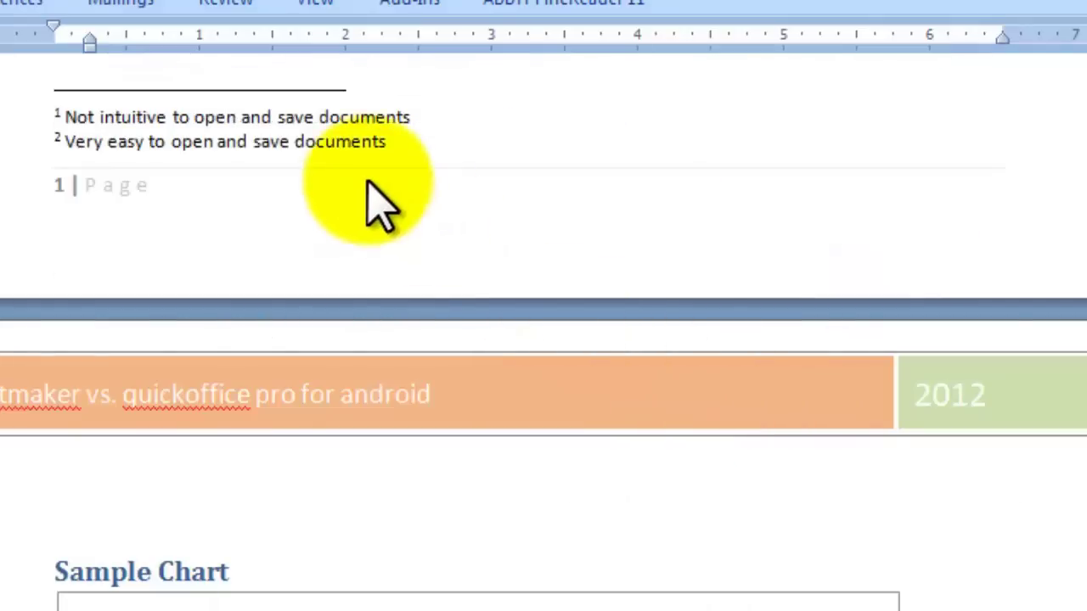
- Look through the Word document from the first page's footnotes to the sample chart
scroll(543, 340, down, 8)
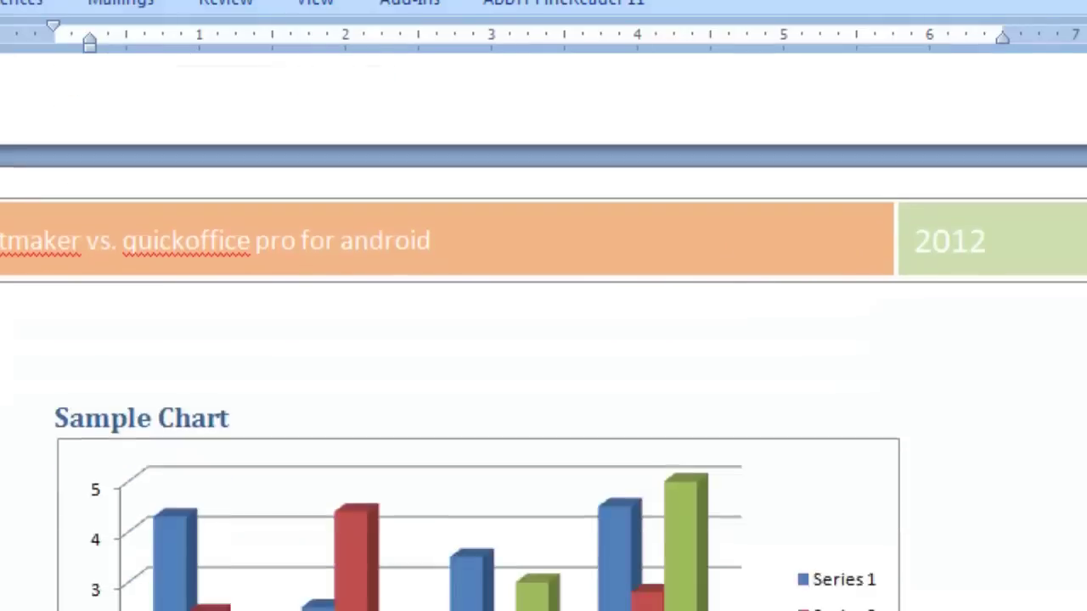
scroll(543, 340, down, 10)
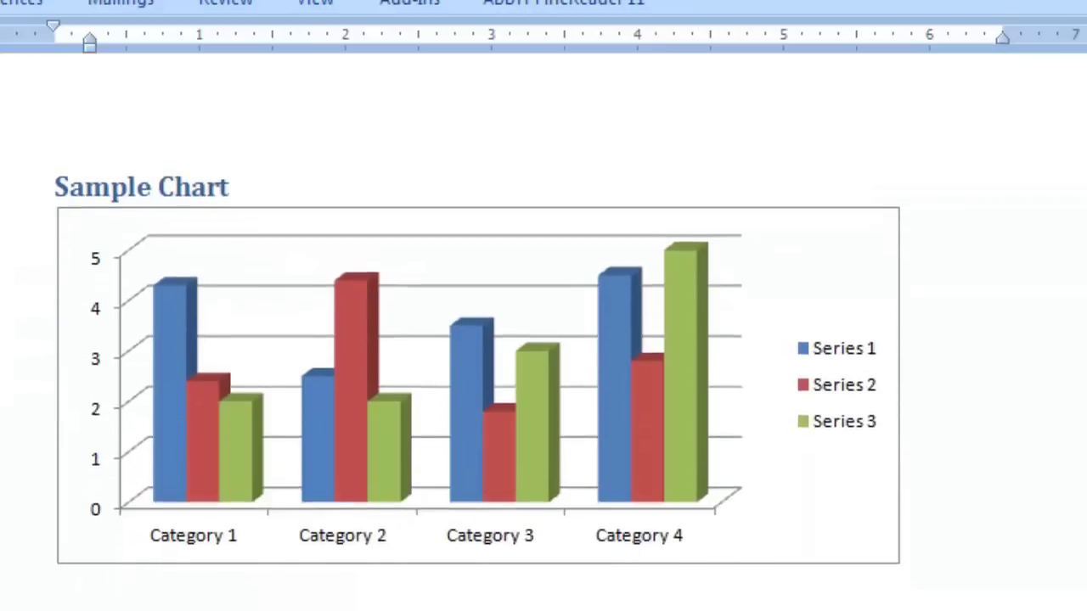
scroll(543, 340, down, 2)
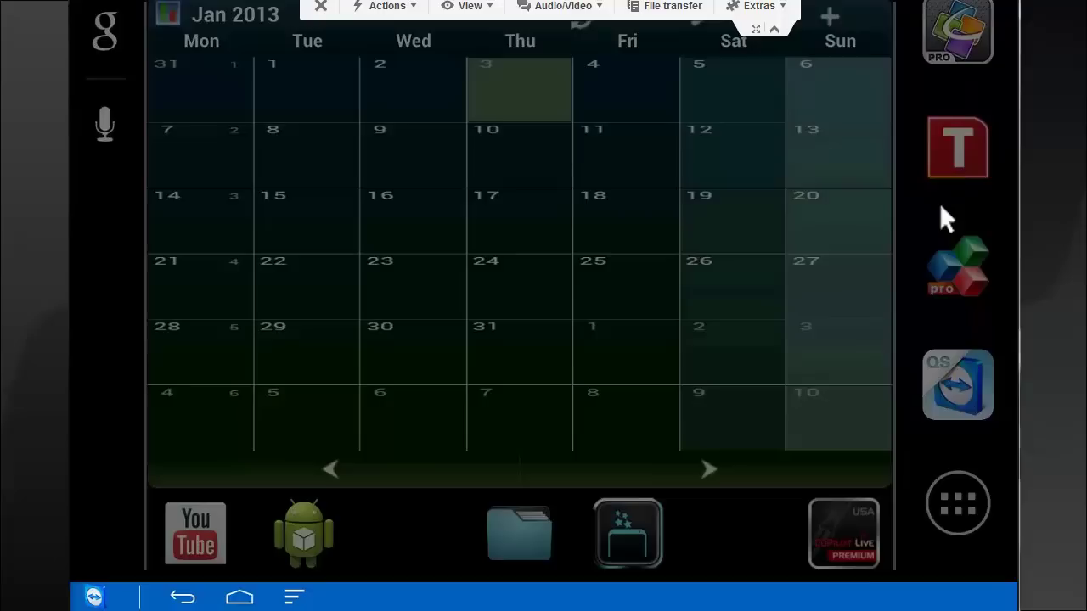
- Switch to TextMaker on the Android device and view comparision2.docx down to the Quickoffice Pro section
click(957, 161)
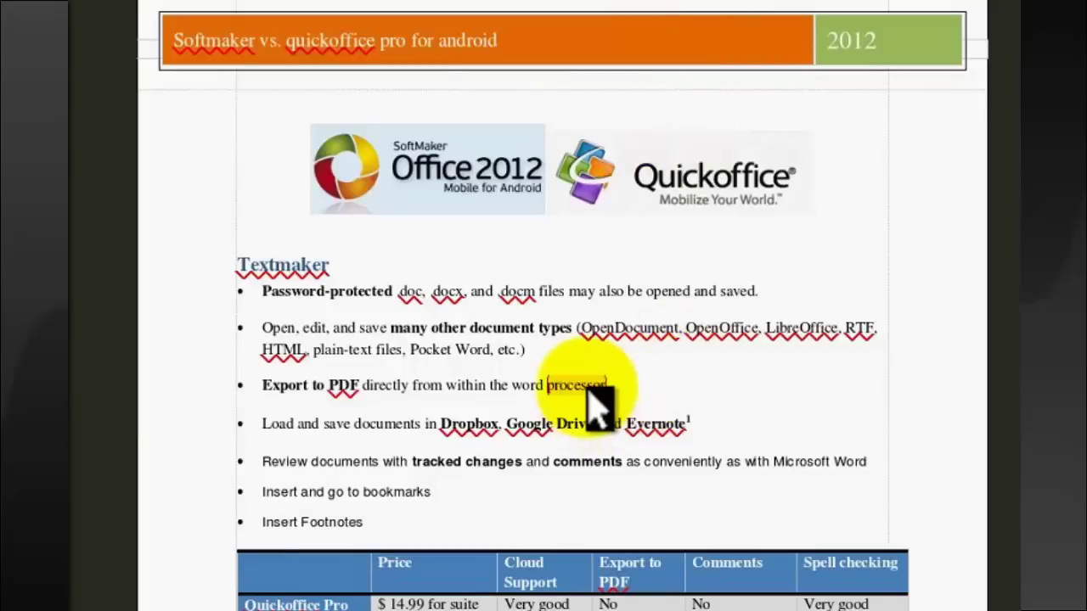
mouse_move(590, 391)
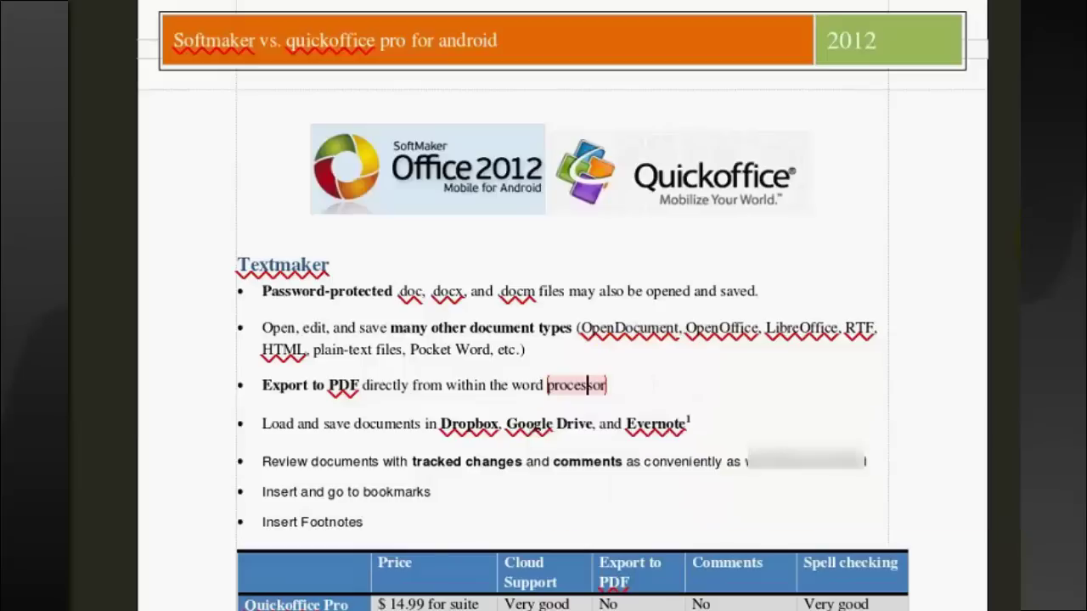
scroll(543, 339, down, 5)
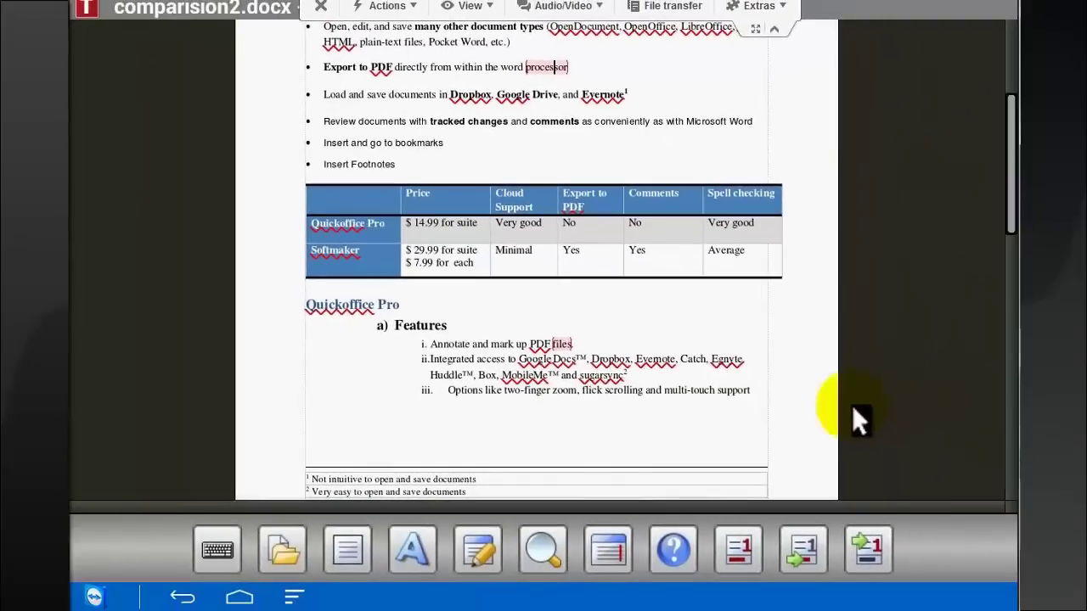
- View the available Go to destinations for the document and close the list without choosing one
click(343, 553)
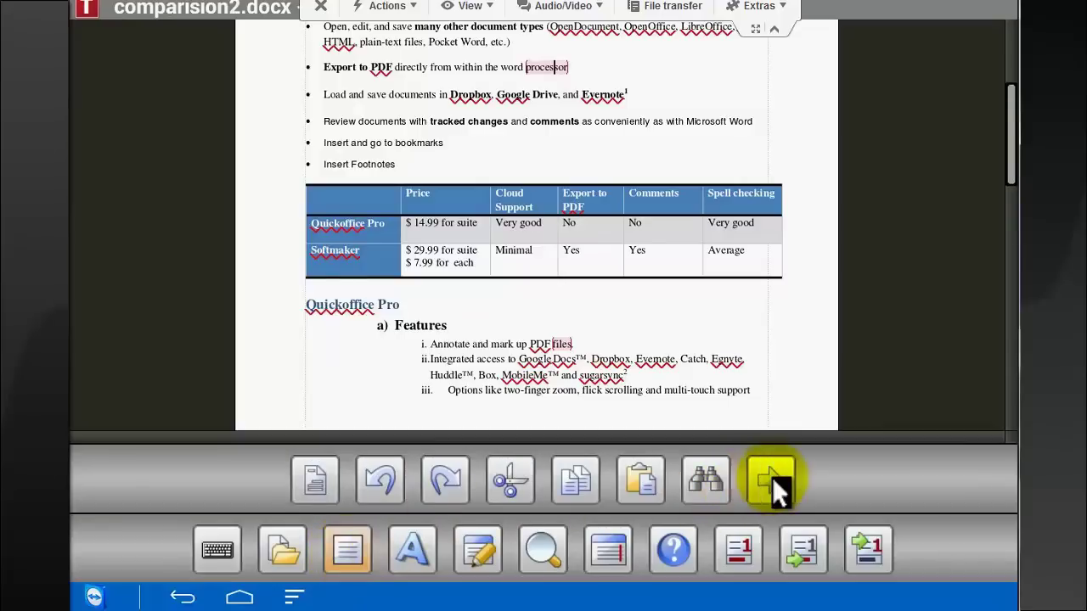
click(771, 477)
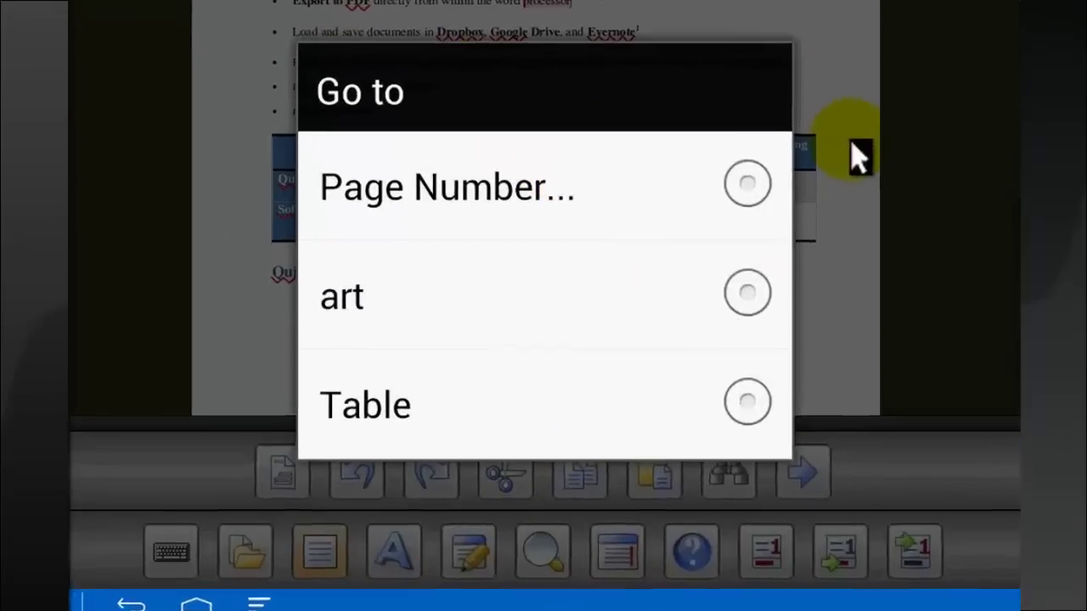
click(854, 155)
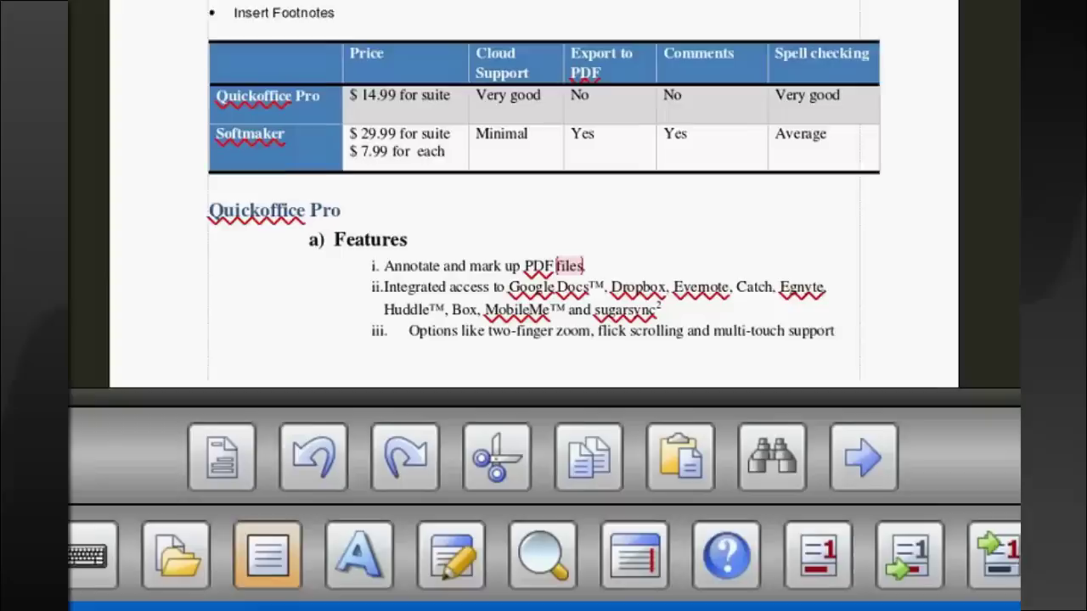
- Examine how the footnotes, sample chart page and clip art are rendered, and return to the document's first page
scroll(618, 261, down, 3)
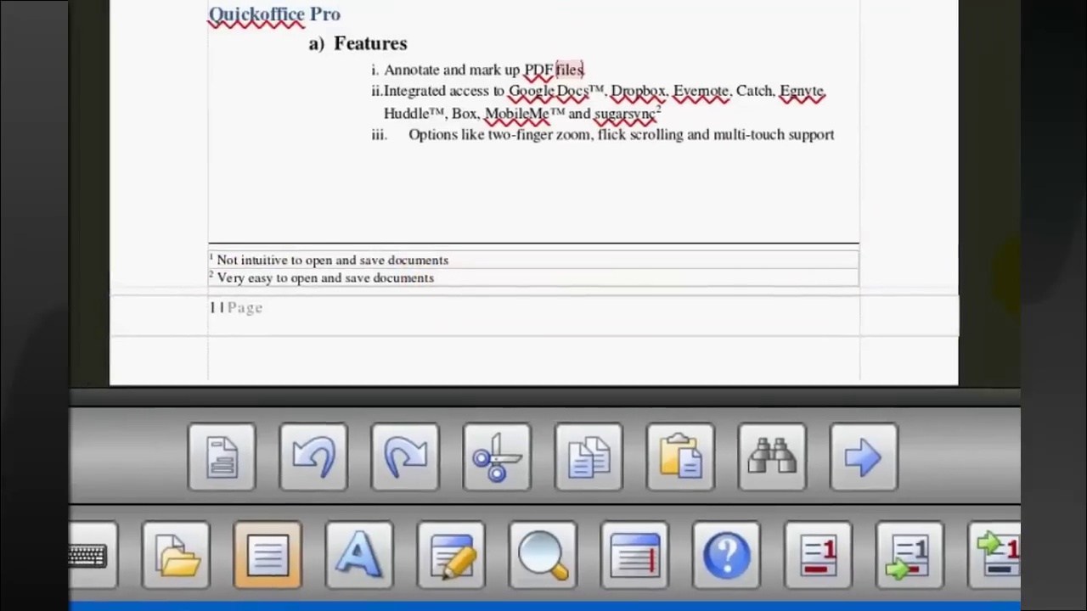
scroll(865, 170, down, 5)
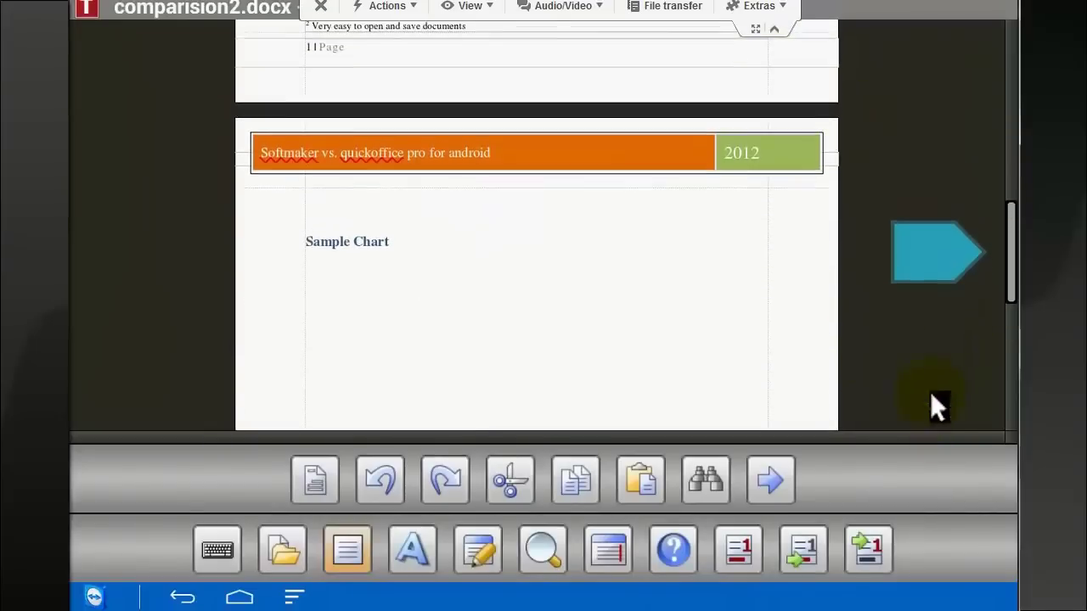
drag(930, 391, 904, 140)
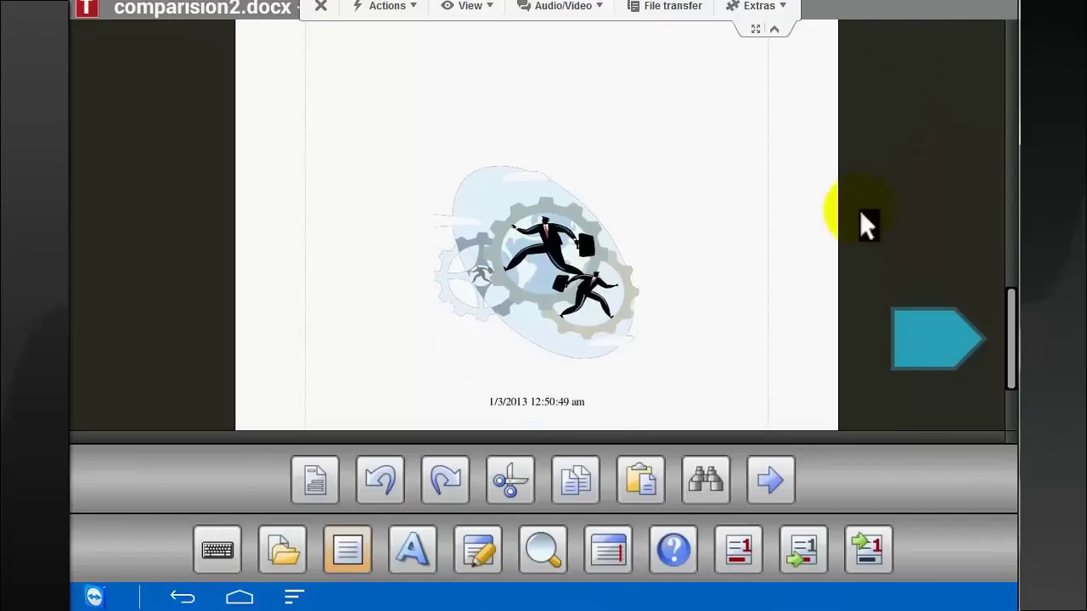
click(923, 361)
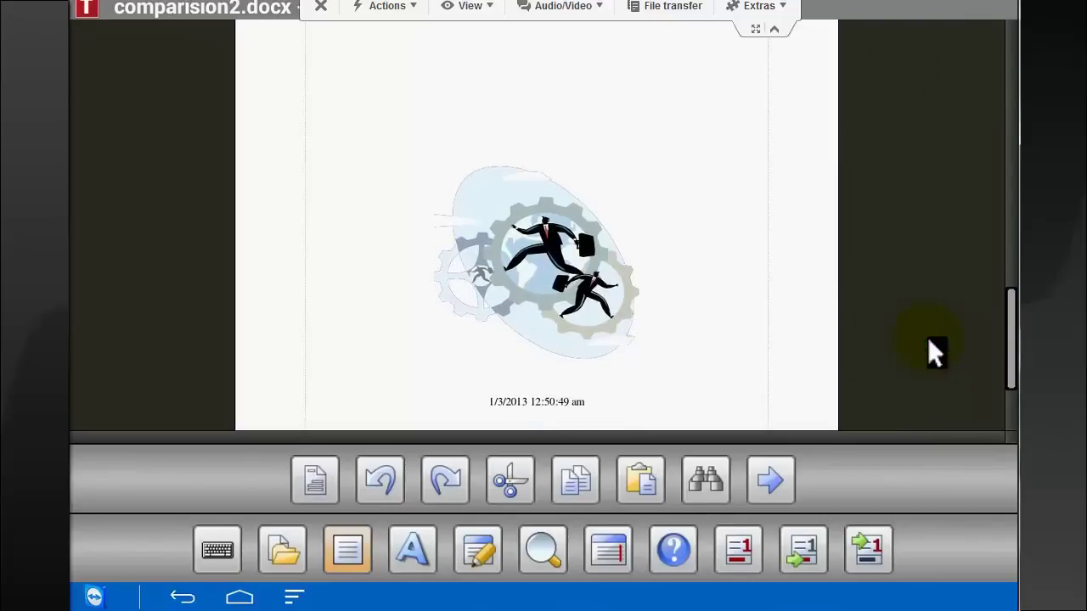
drag(928, 339, 893, 170)
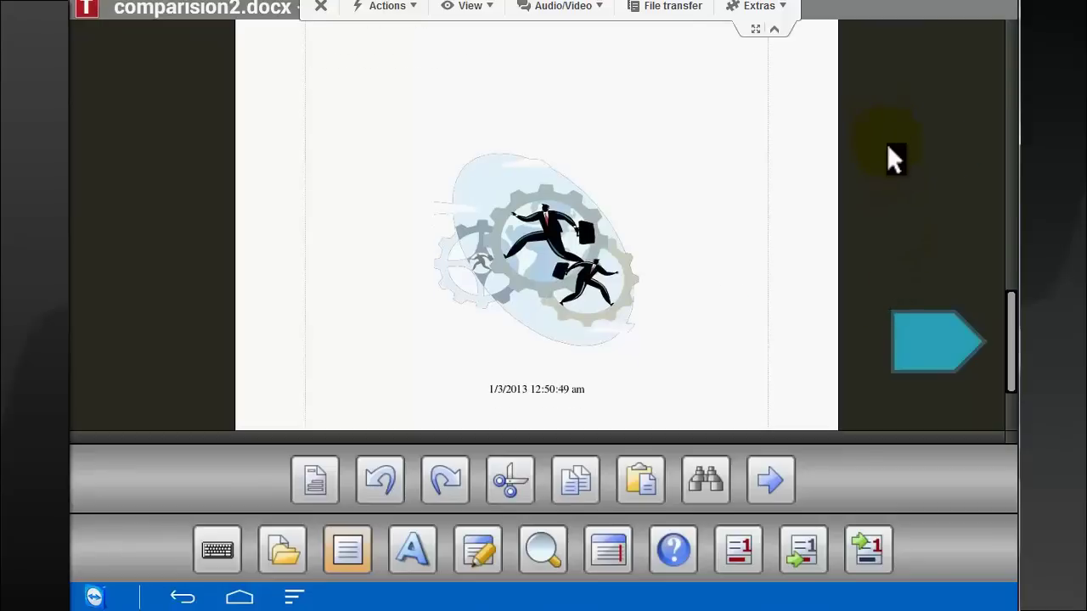
scroll(888, 161, up, 15)
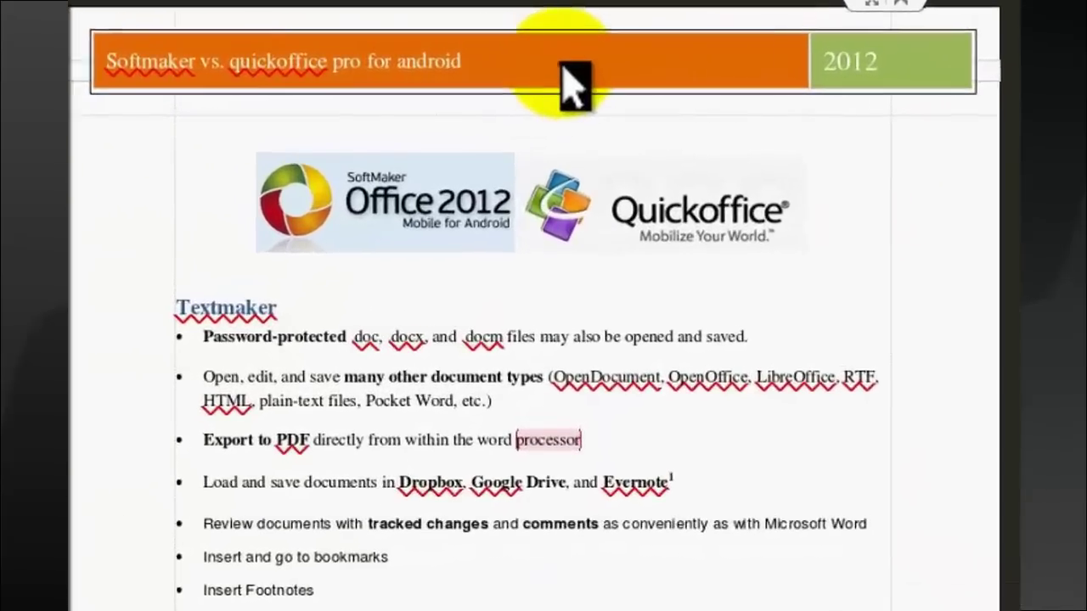
- Append "ghj" to the header title and check the header on the second page
click(562, 65)
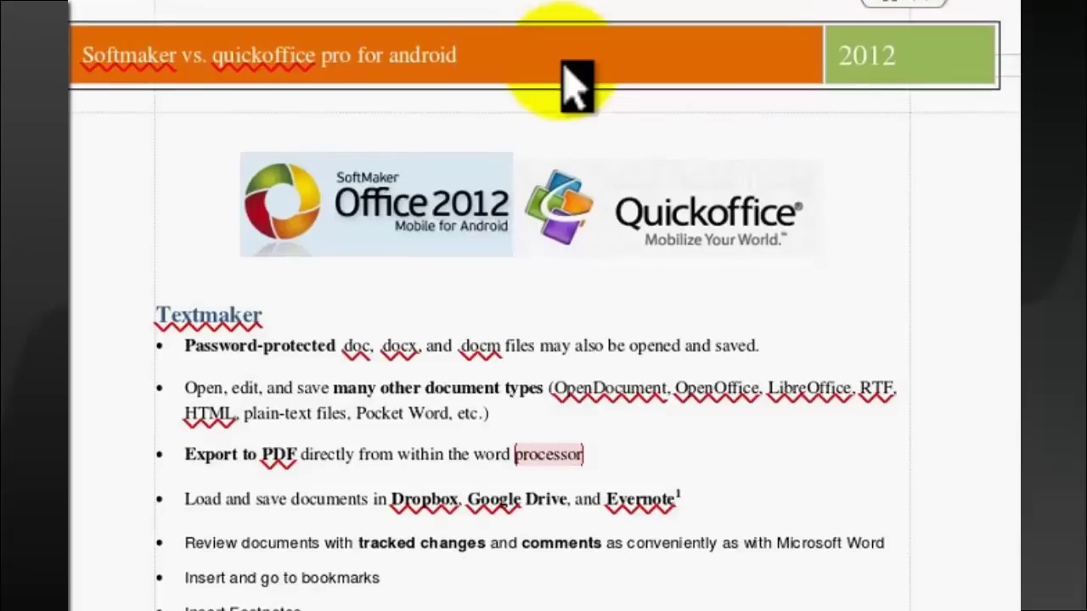
click(579, 83)
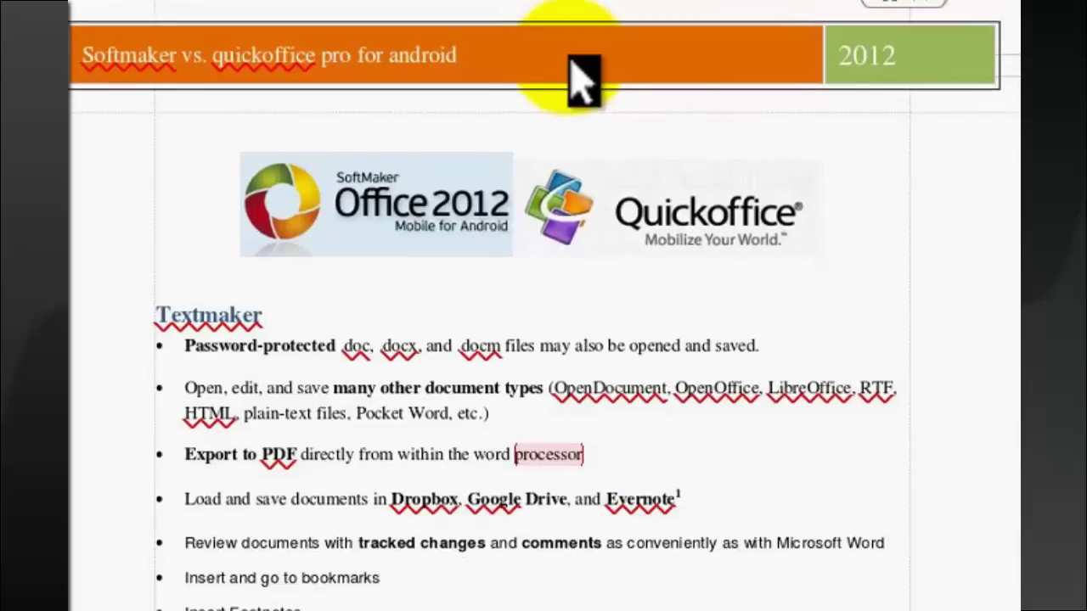
text(ghj)
key(Escape)
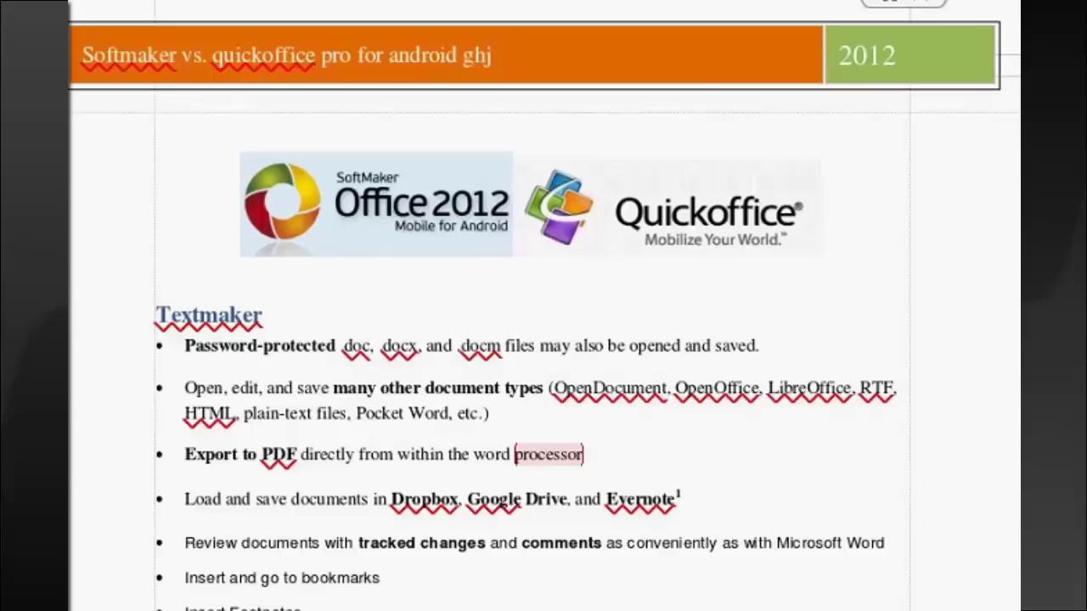
scroll(1006, 519, down, 5)
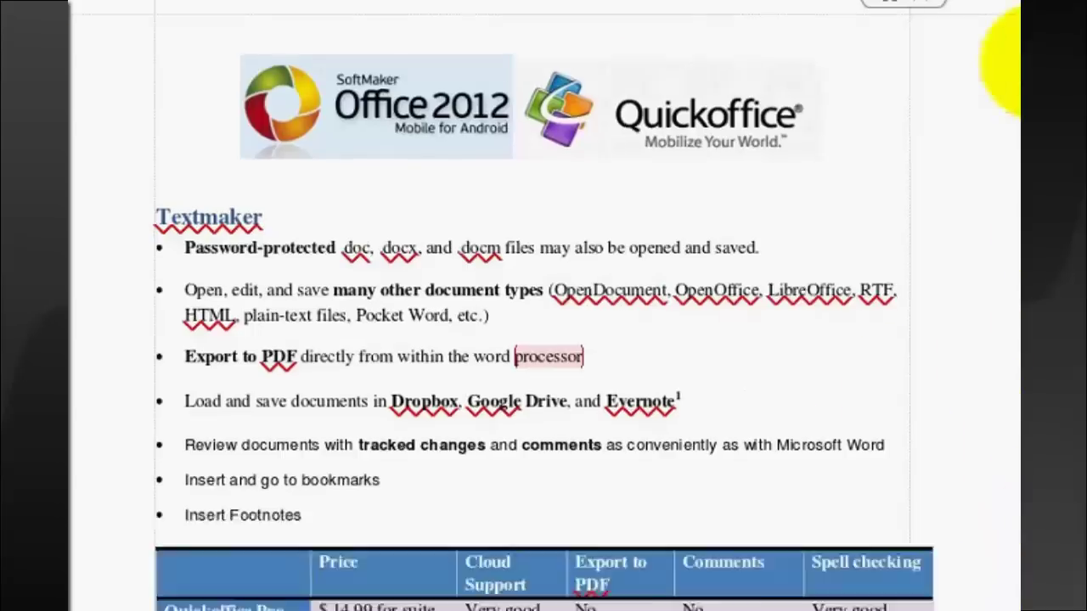
scroll(1006, 208, down, 4)
- Edit the comment on "files" in the first Quickoffice Pro feature to read "Cannot export to PDF file"
scroll(543, 424, up, 5)
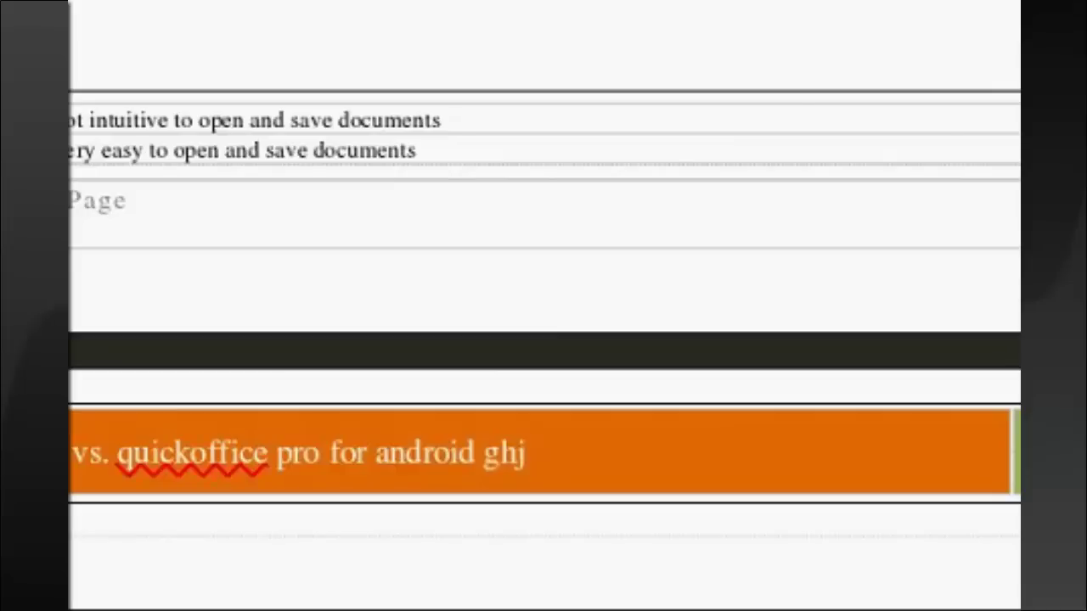
scroll(543, 306, up, 7)
scroll(768, 204, down, 5)
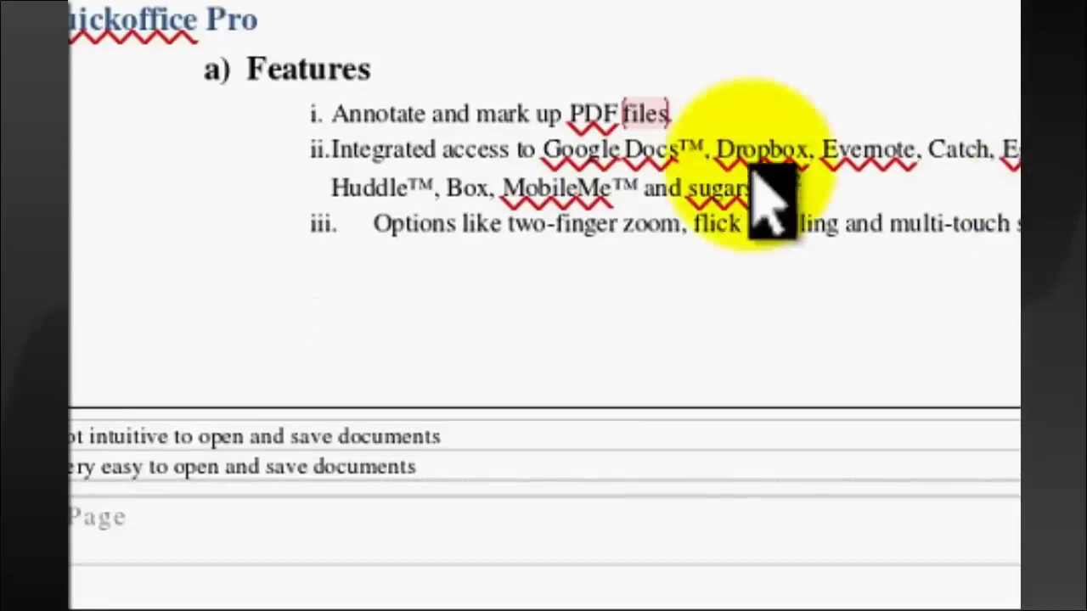
mouse_move(643, 90)
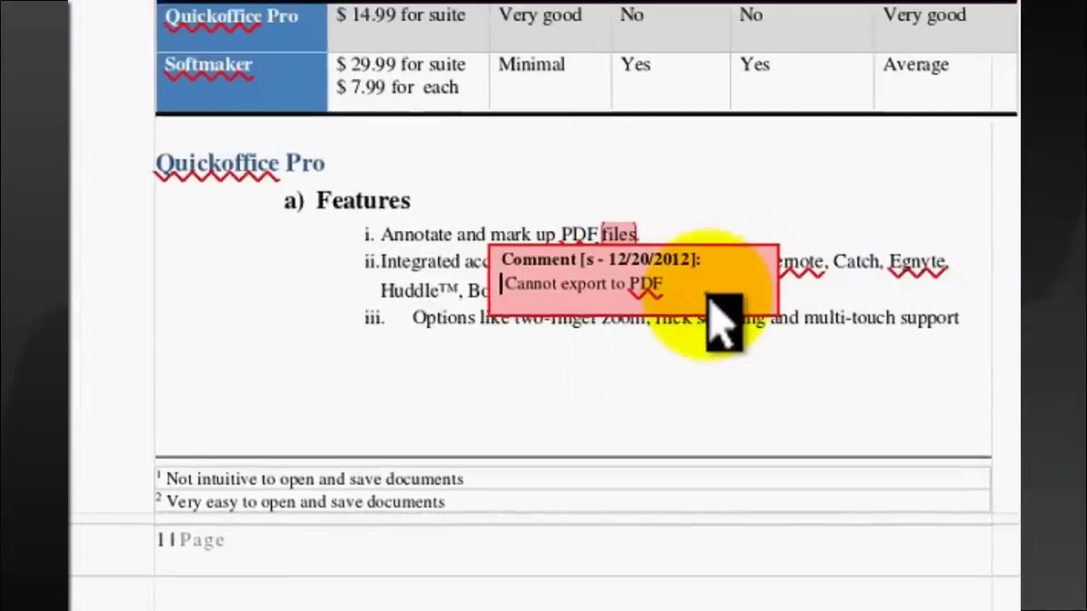
click(704, 293)
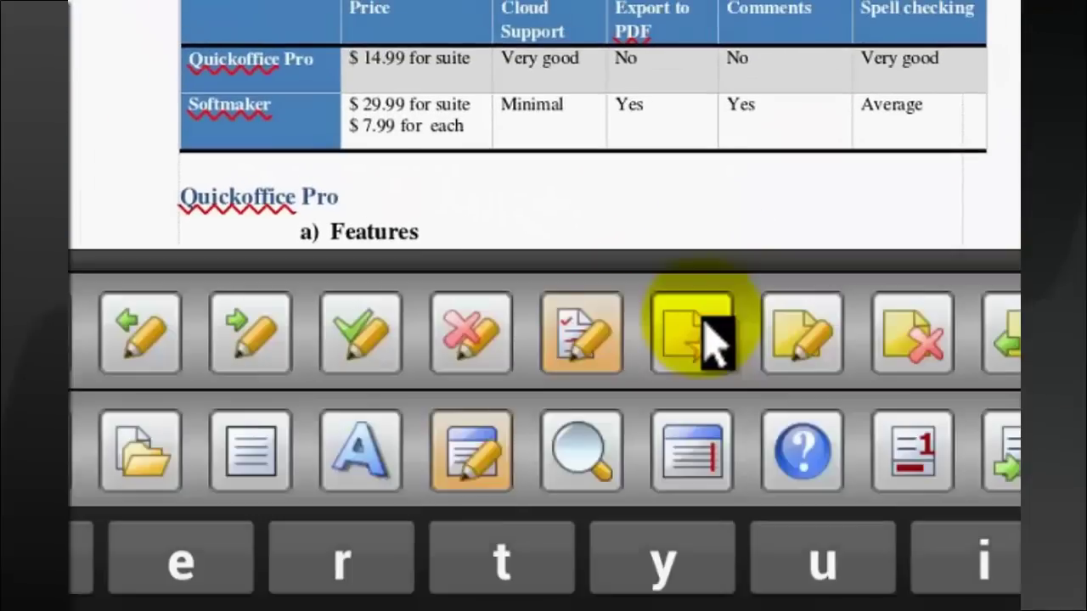
click(708, 335)
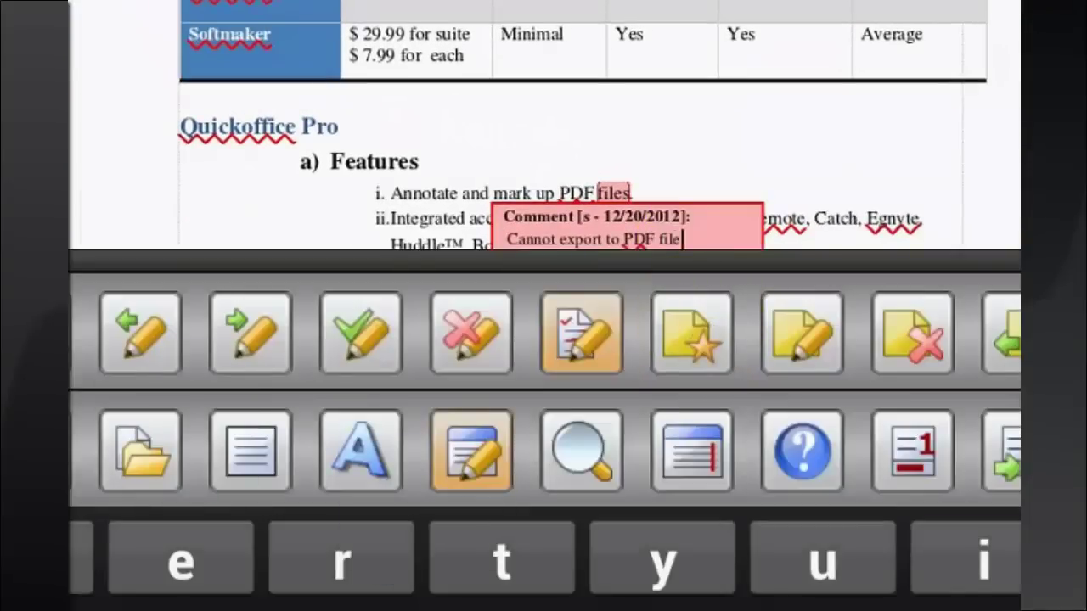
click(388, 582)
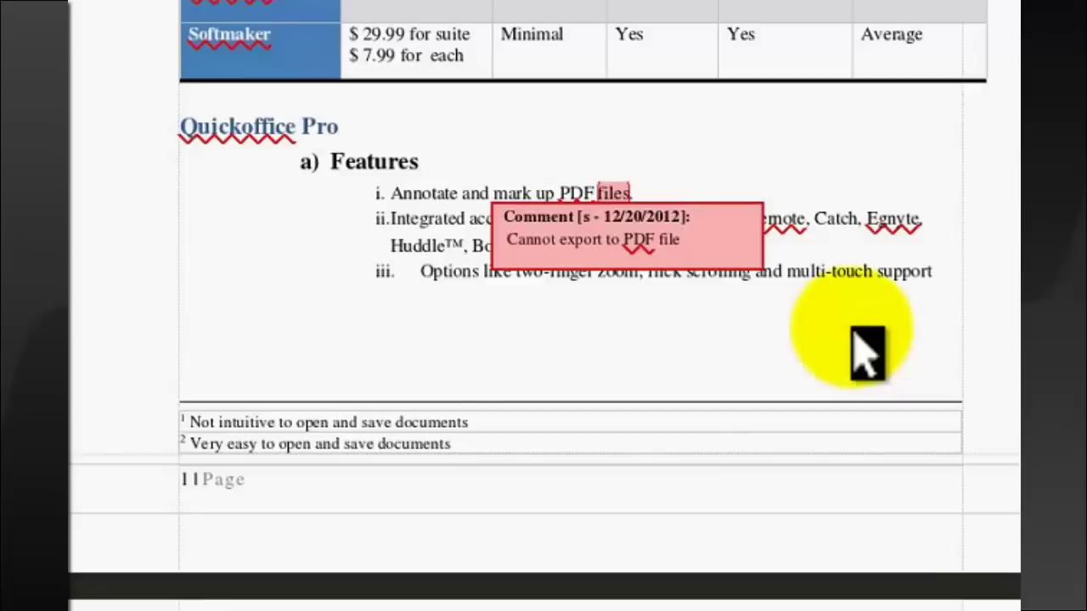
- Add the comment "in android" to the word "support" in the third Quickoffice Pro feature
click(853, 353)
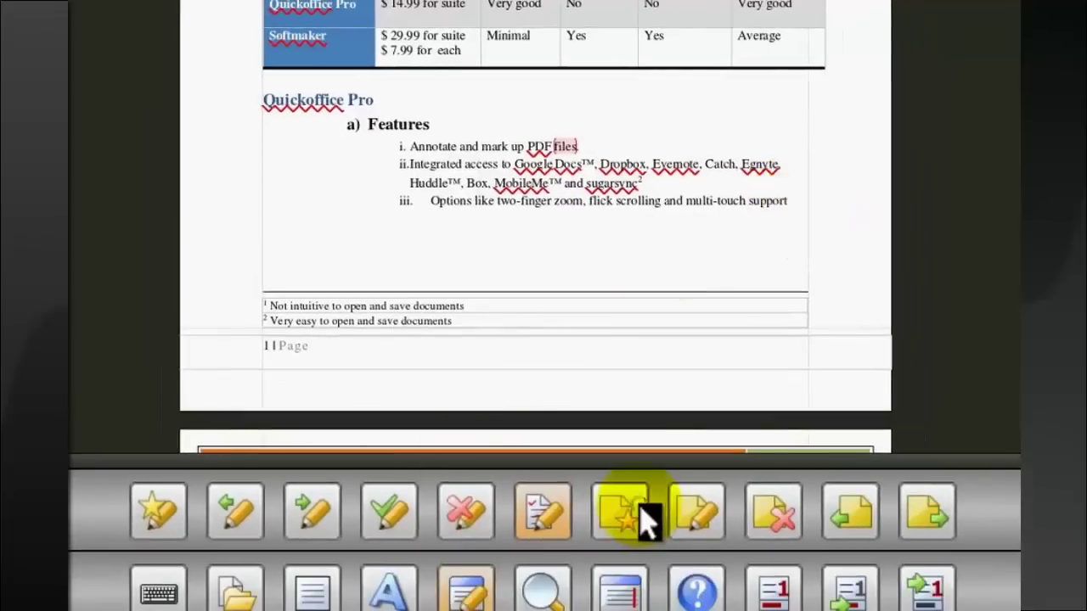
click(639, 518)
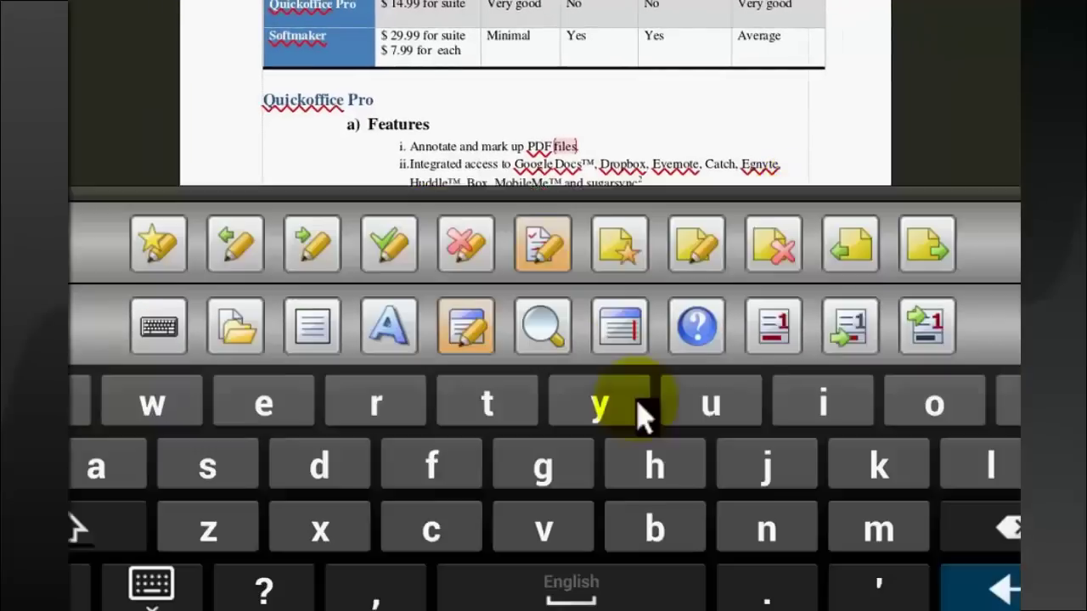
text(in android)
key(Escape)
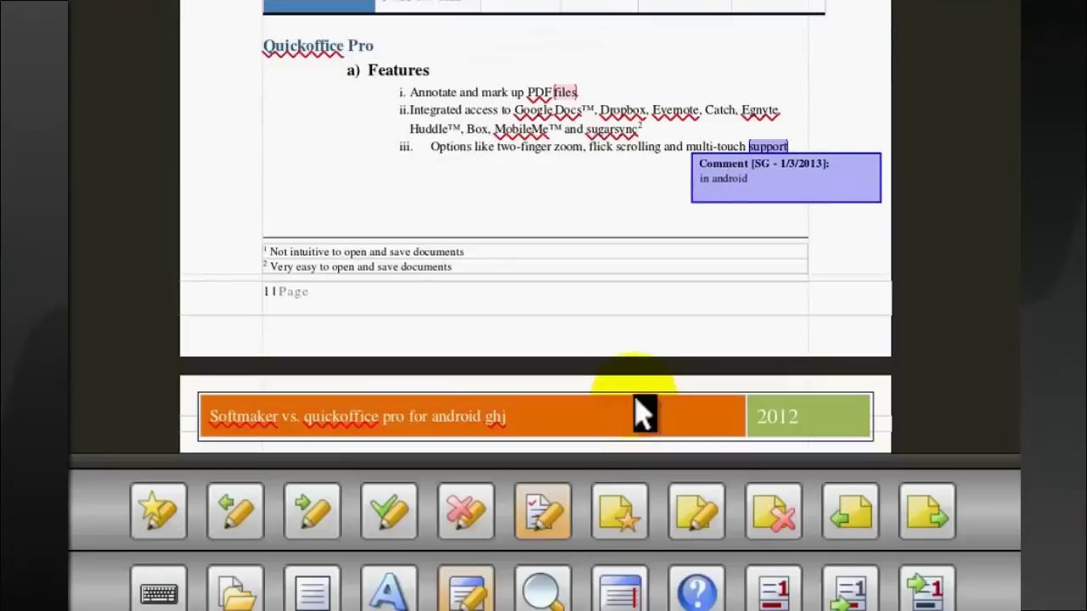
- Delete the comment attached to the word "support" in the third feature
click(754, 329)
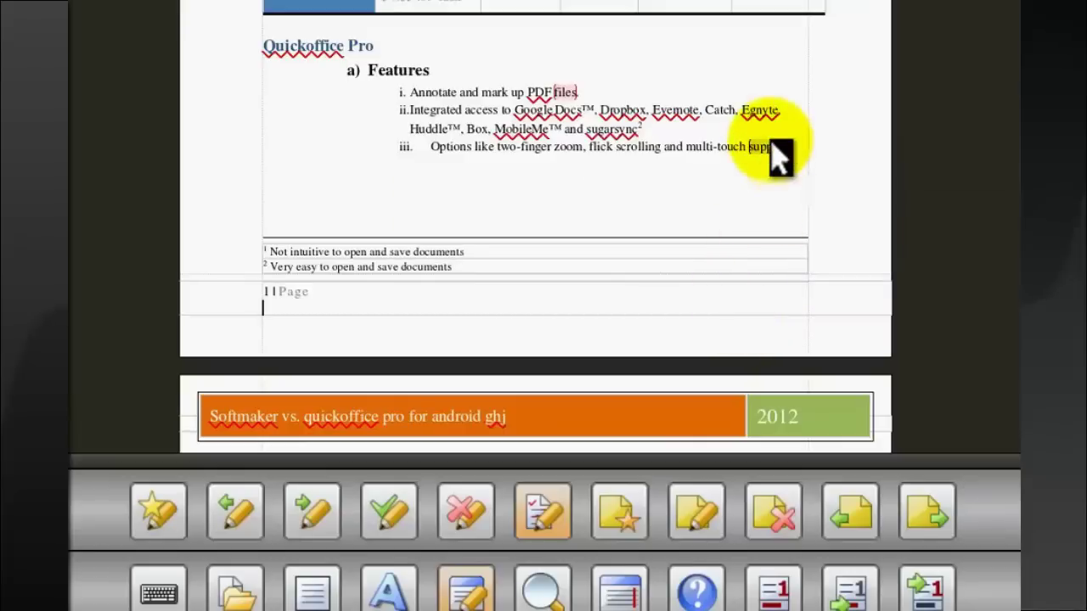
click(791, 524)
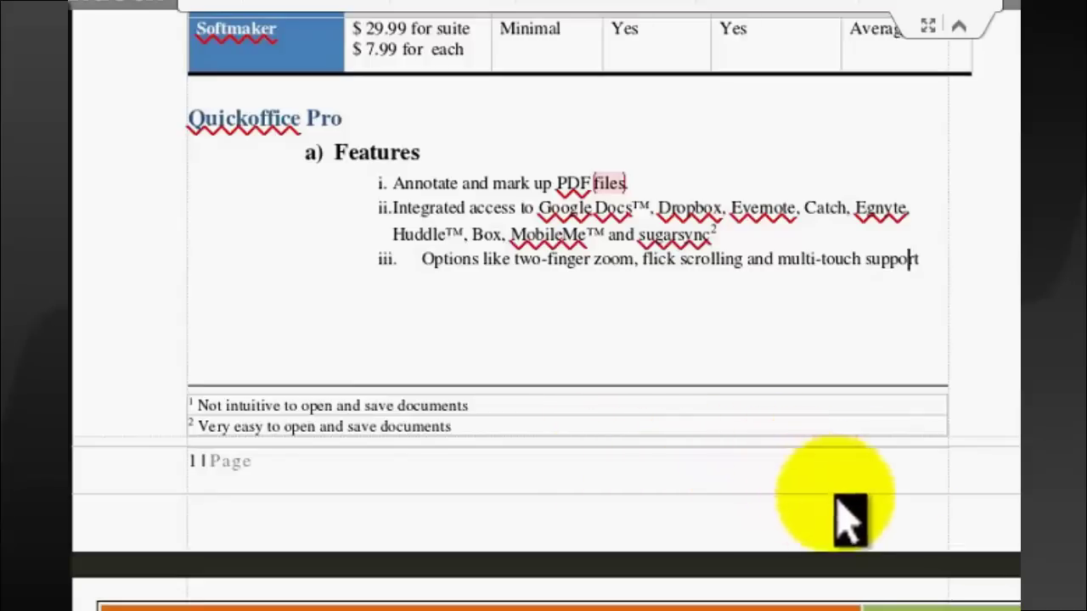
- View the size and scaling settings of the SoftMaker Office 2012 logo picture and close them unchanged
scroll(982, 150, up, 10)
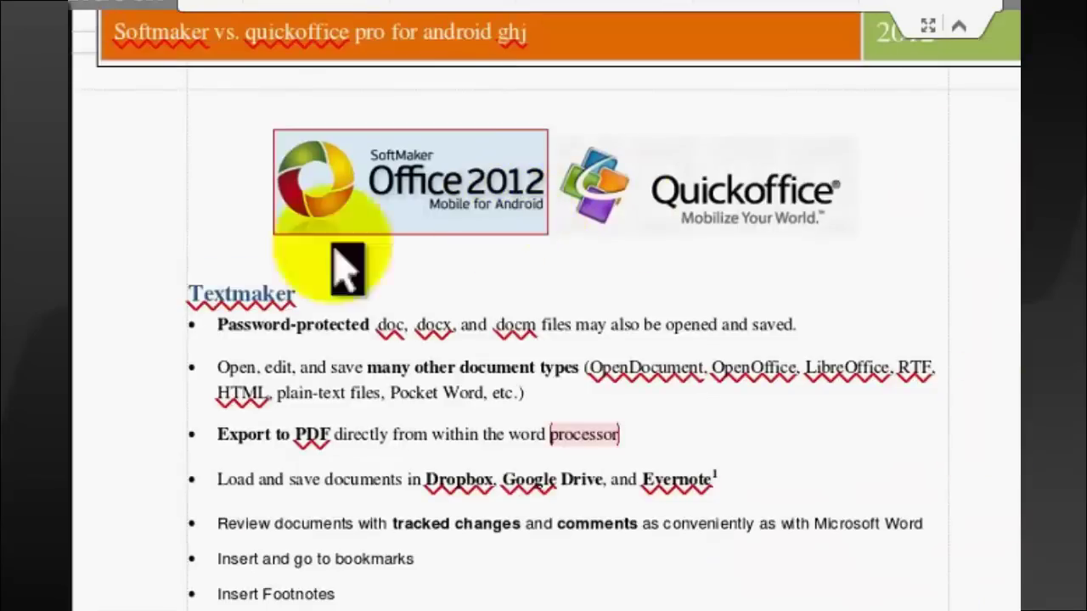
right_click(667, 217)
click(548, 537)
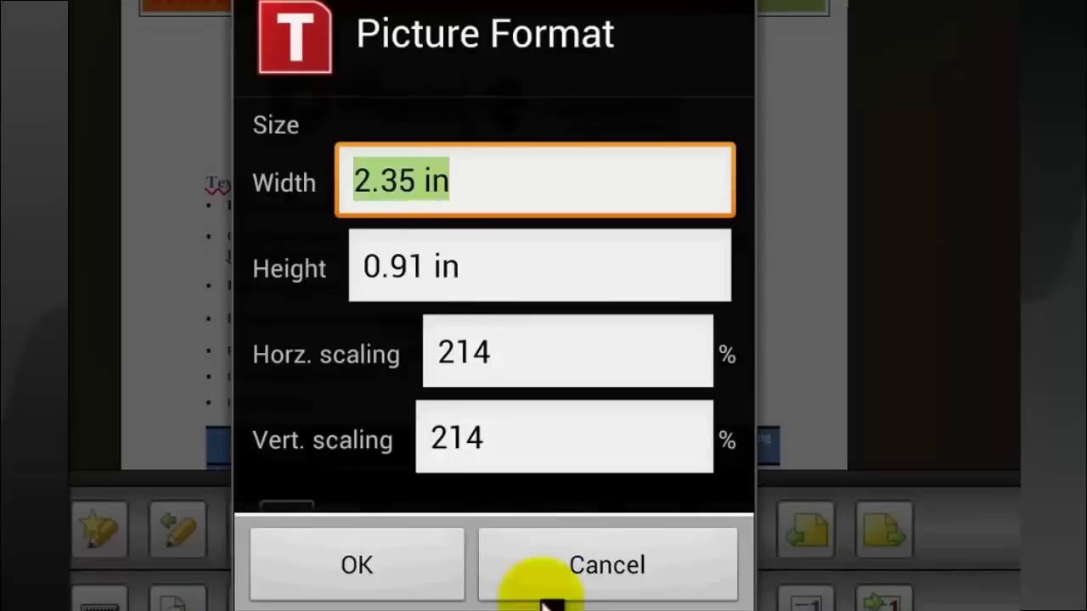
click(416, 576)
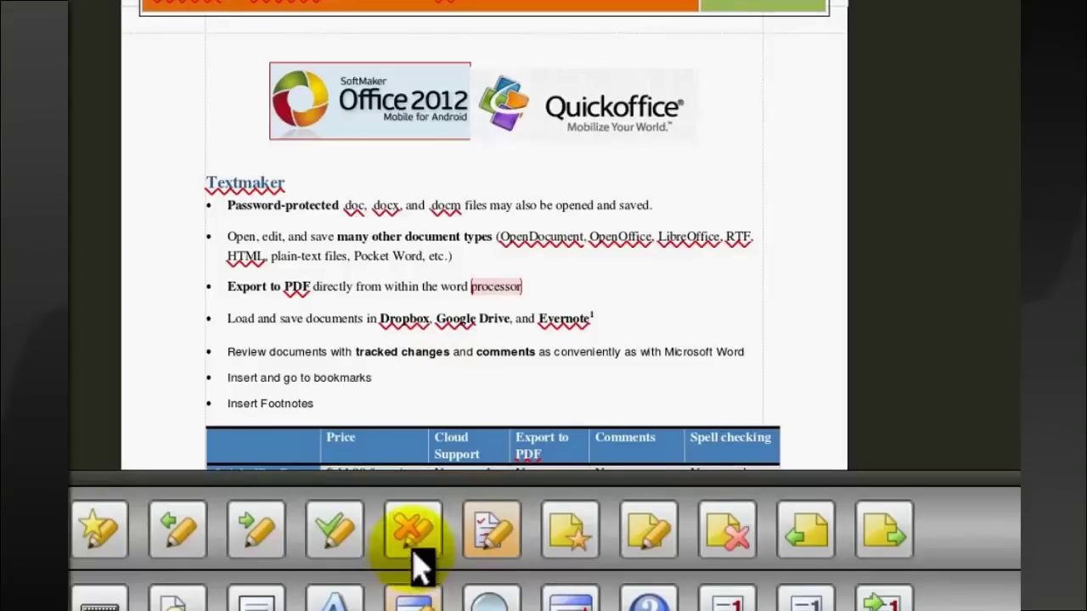
- Cut the SoftMaker Office 2012 logo picture from the top of the first page
right_click(439, 107)
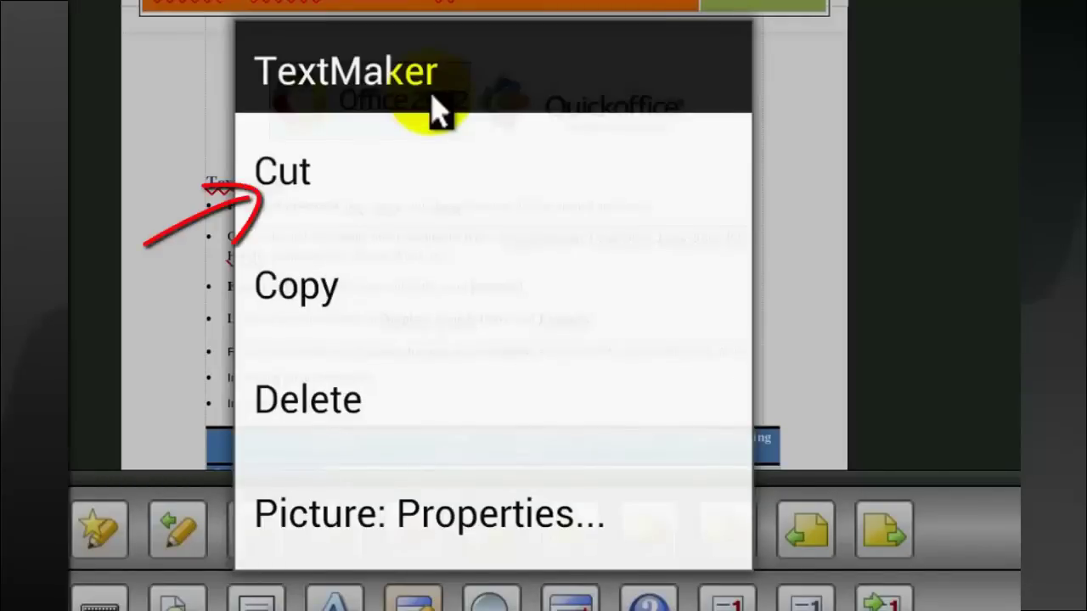
key(Escape)
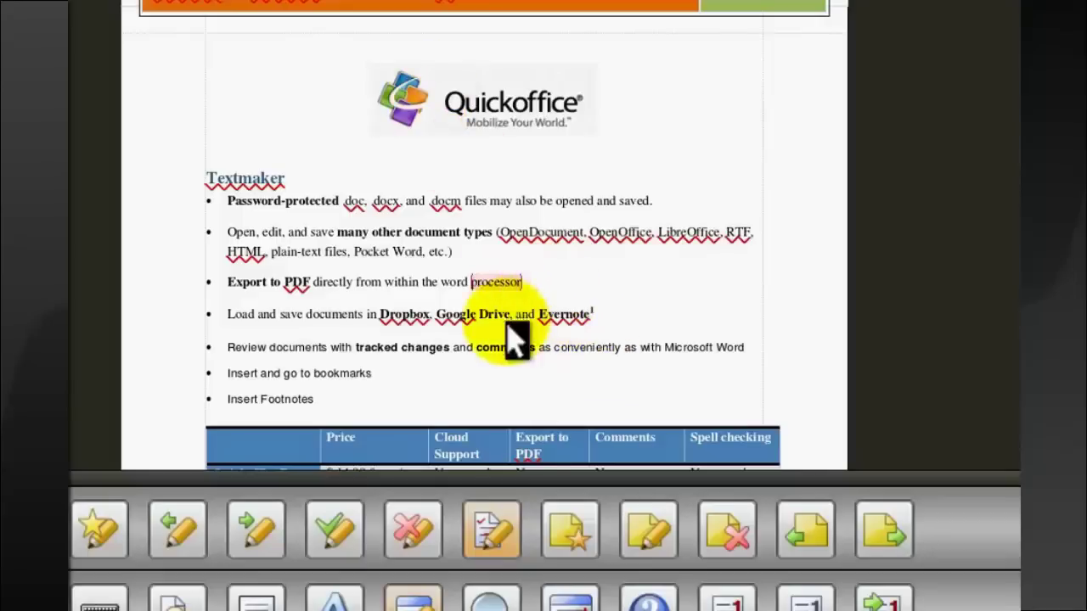
- Paste the cut SoftMaker Office 2012 logo picture at the end of the second Textmaker feature, after "Pocket Word, etc.)"
right_click(534, 244)
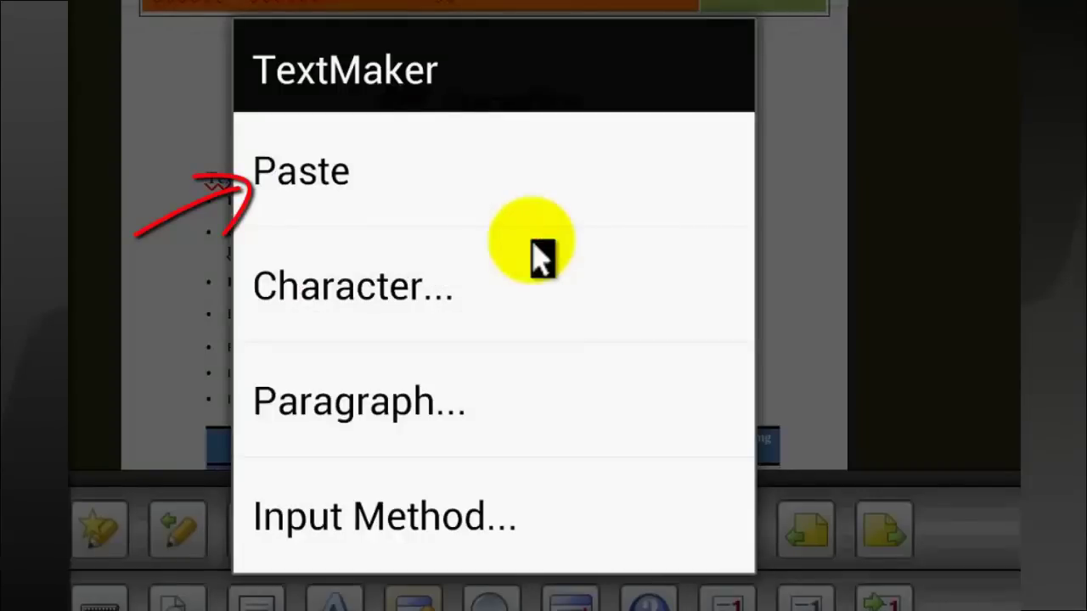
click(534, 242)
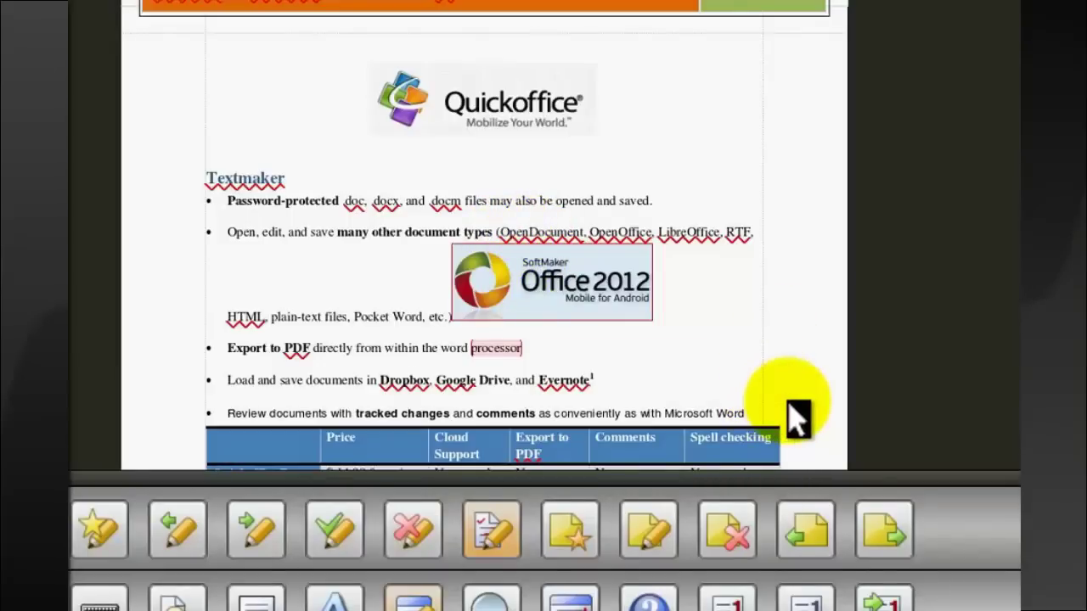
- Append one entire column to the comparison table after the Spell checking column
drag(801, 340, 801, 230)
click(642, 293)
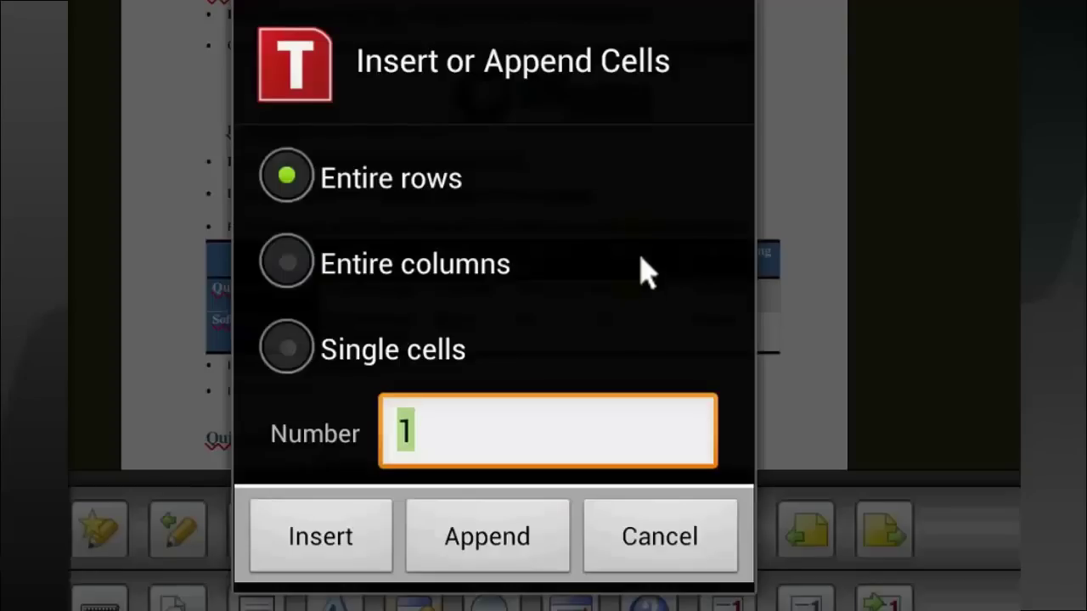
click(374, 267)
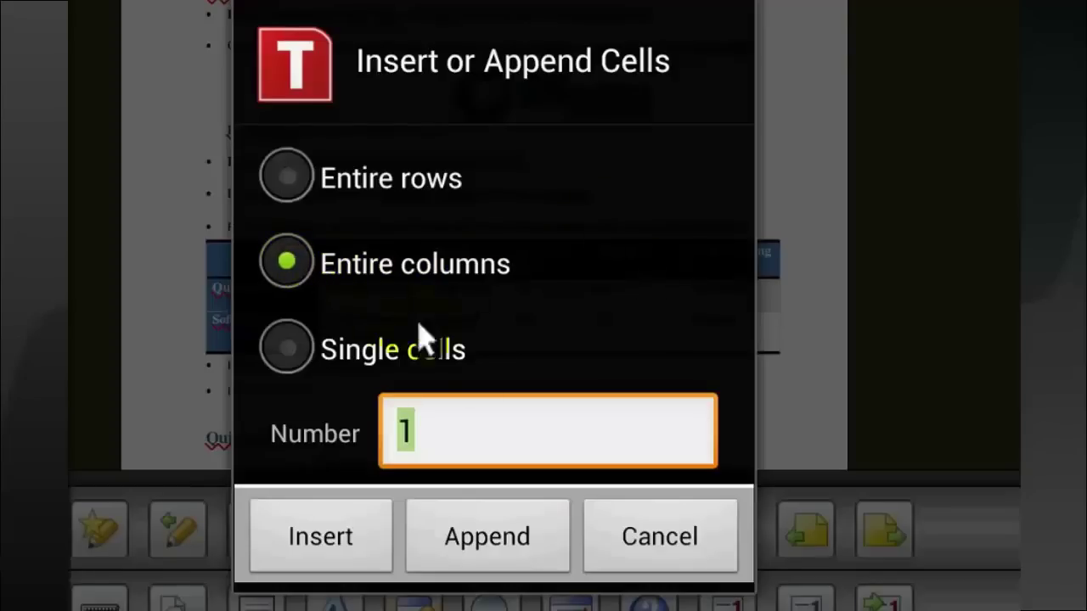
click(497, 550)
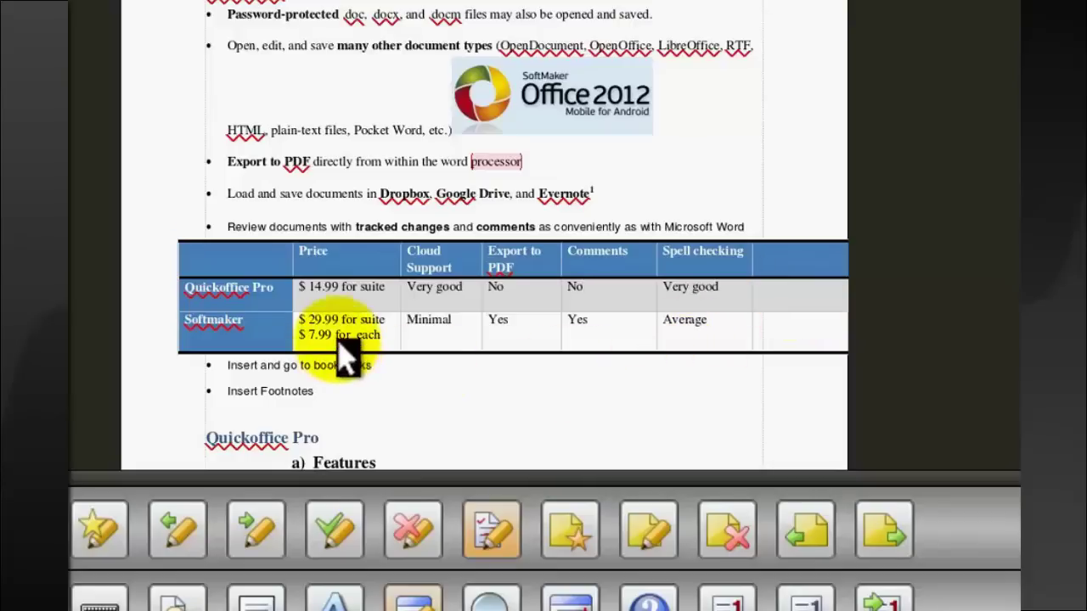
- Try to make the comparison table taller by stretching its frame below the Softmaker row
click(399, 365)
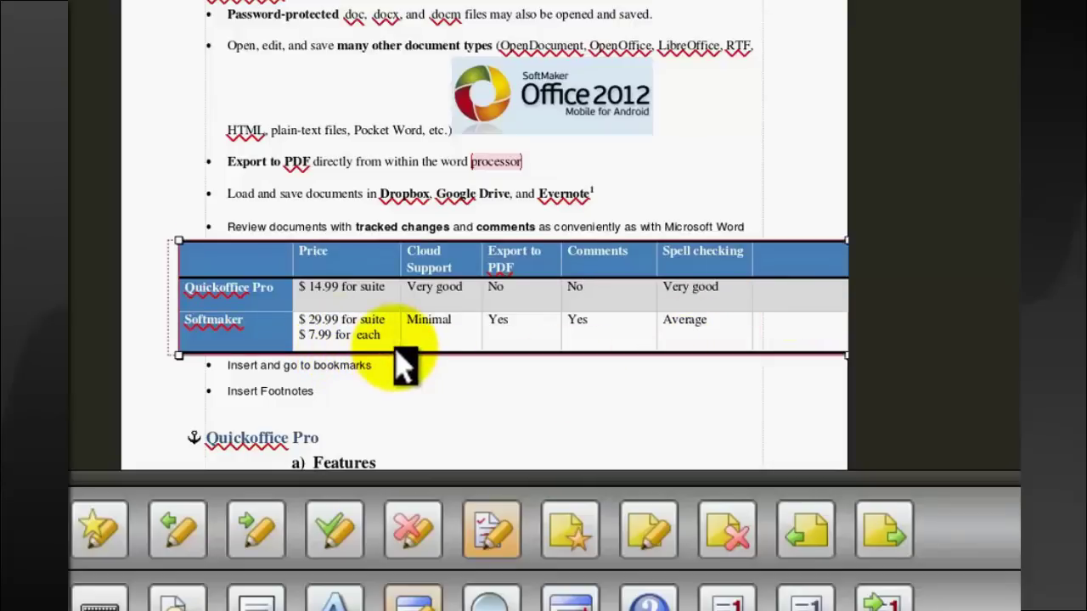
drag(179, 351, 170, 410)
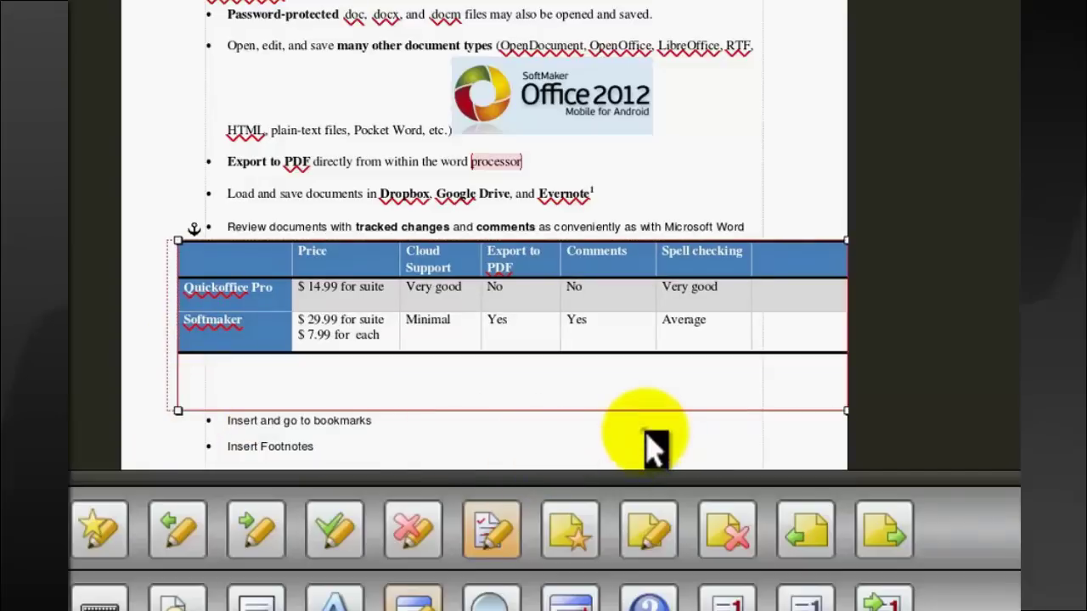
click(654, 394)
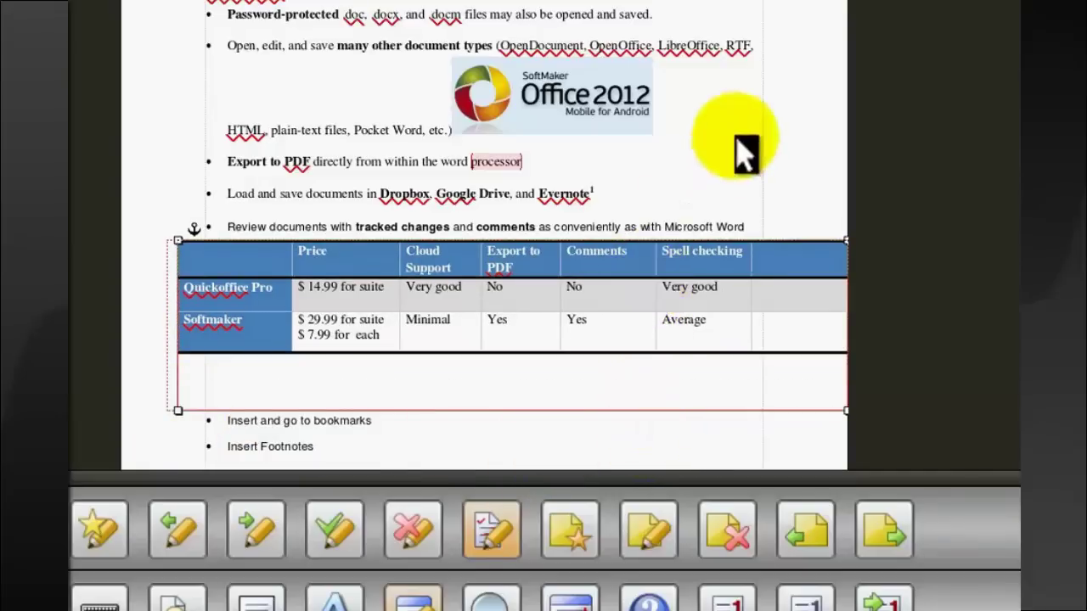
- View the Go to destinations, including the page number and bookmark entries, and close the list without choosing one
click(255, 599)
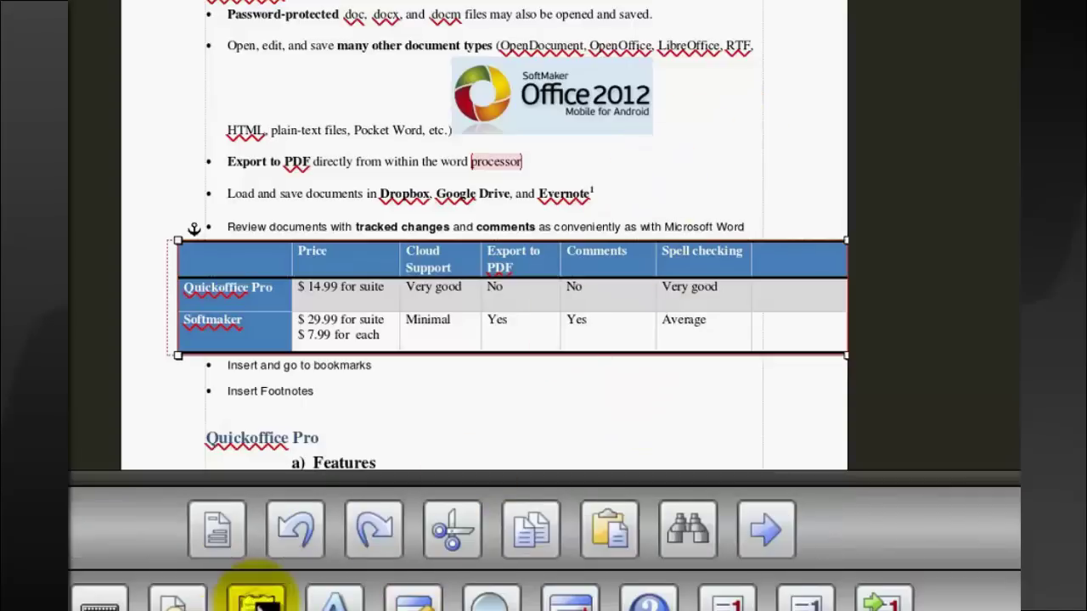
click(787, 543)
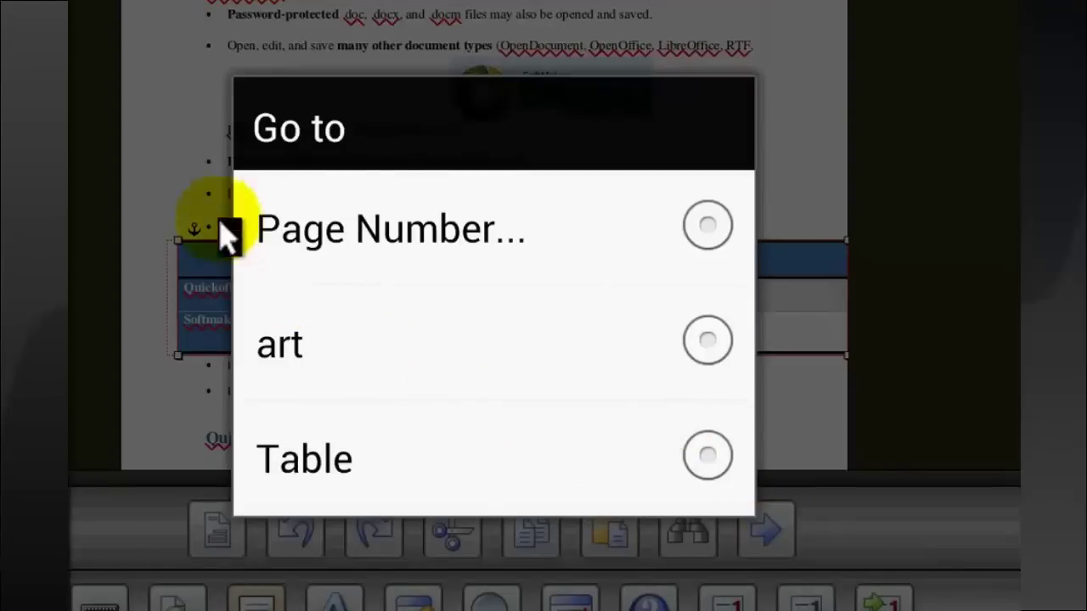
click(159, 127)
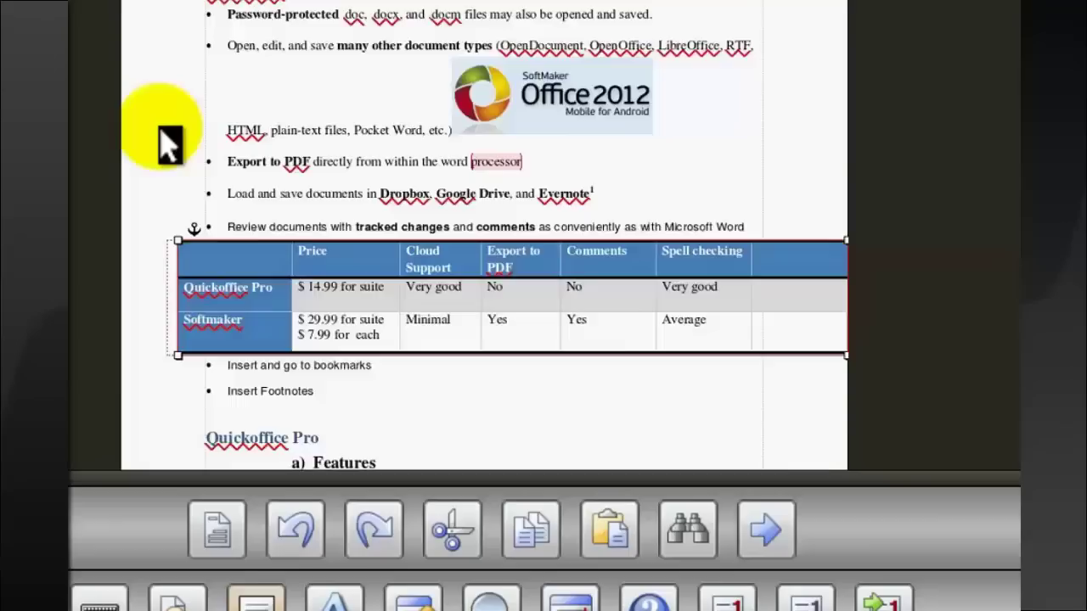
- Insert a bookmark named "tyui" in the document
scroll(170, 145, down, 5)
key(Menu)
key(Return)
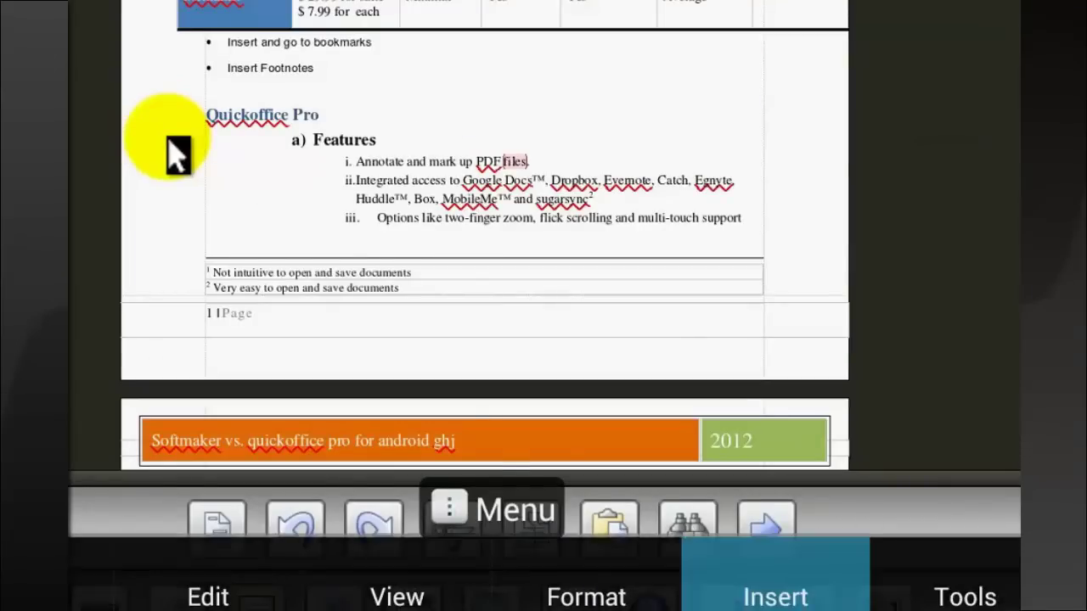
scroll(493, 340, down, 1)
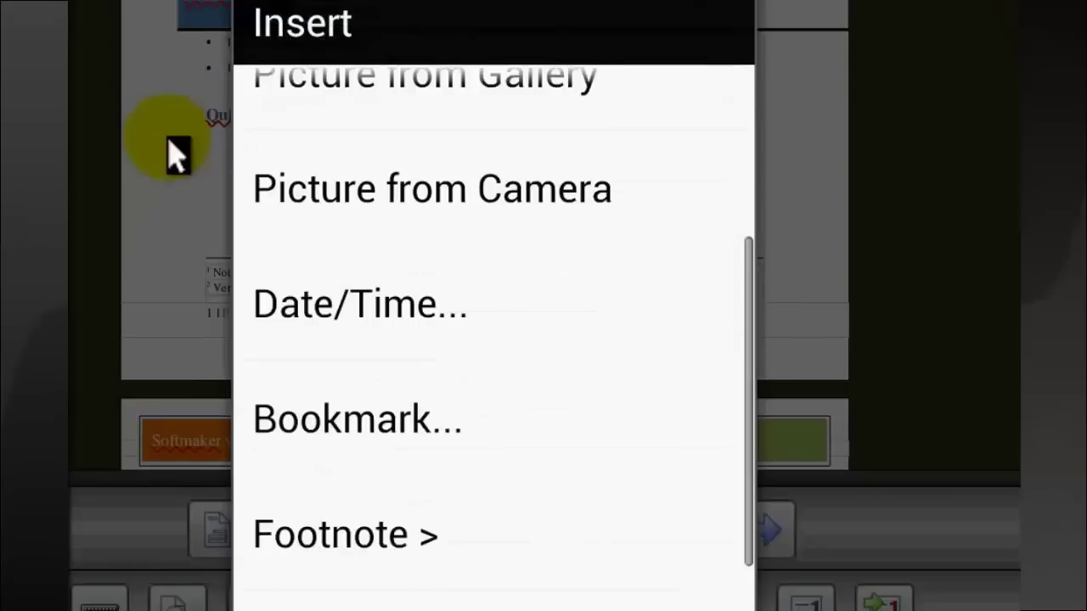
click(479, 420)
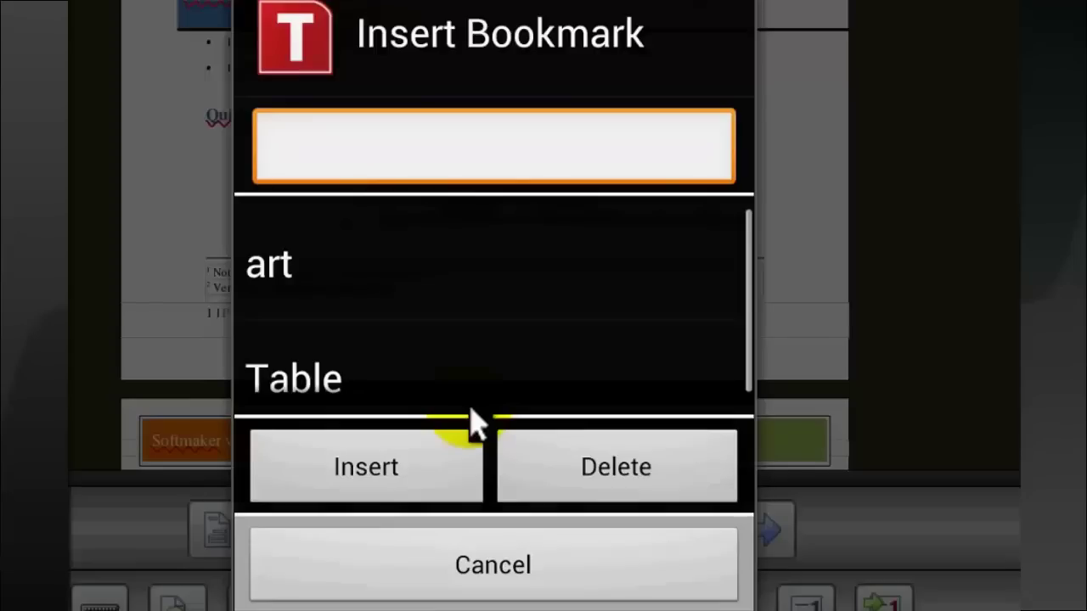
click(344, 166)
text(tyui)
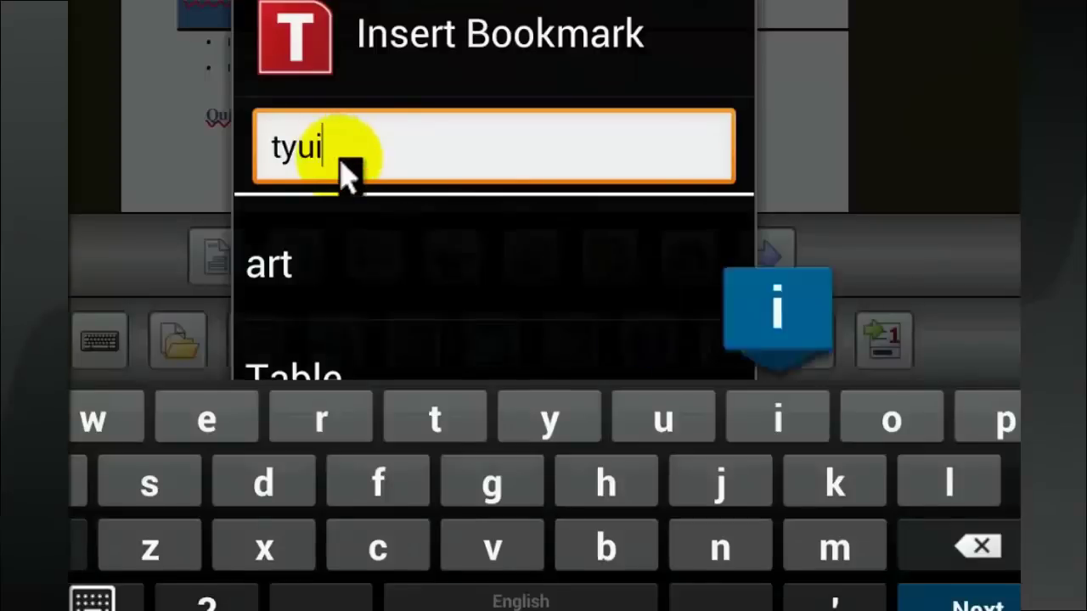
click(151, 595)
click(417, 475)
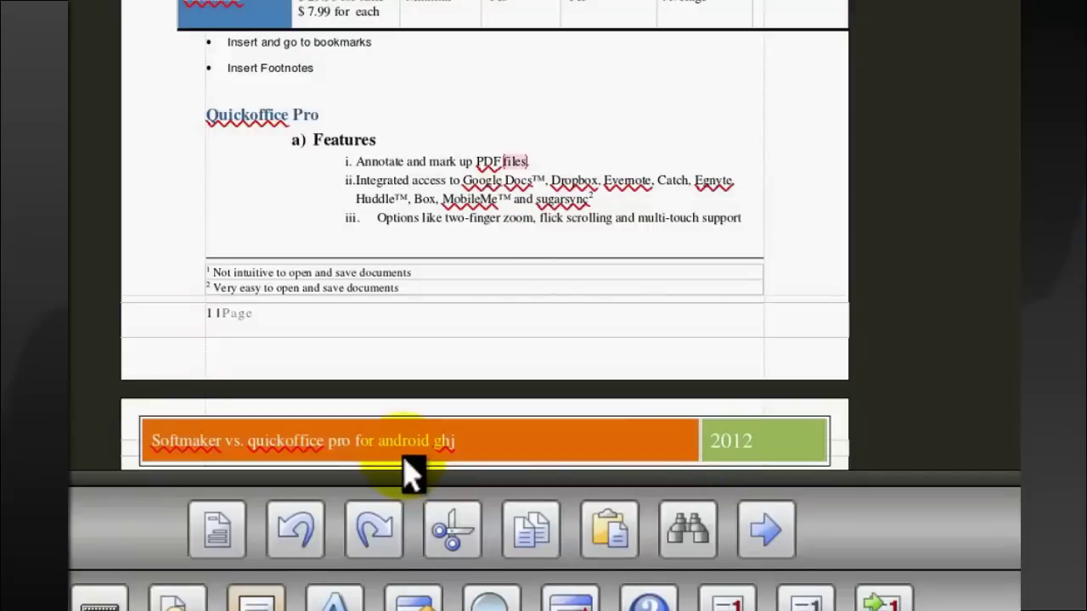
- Delete the "tyui" bookmark and close the bookmark dialog
key(Menu)
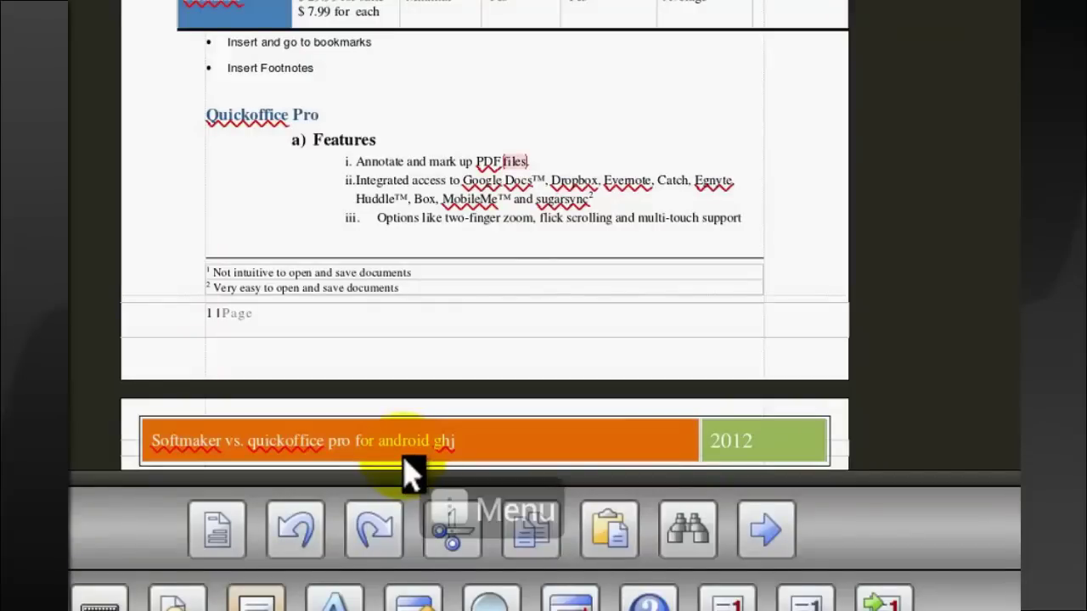
key(i)
scroll(412, 475, down, 3)
click(406, 463)
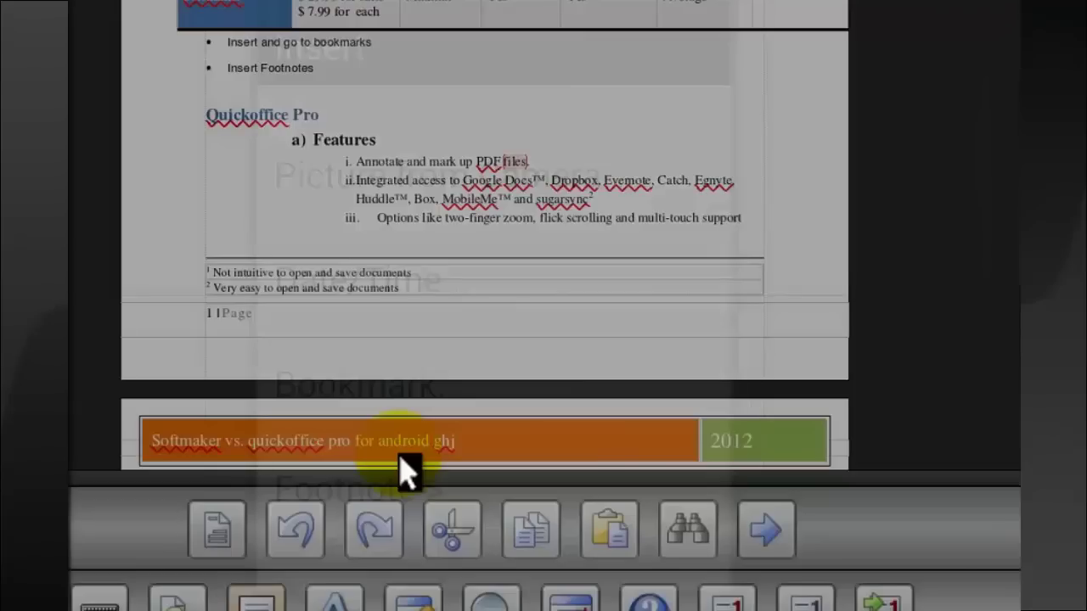
drag(551, 352, 560, 225)
click(286, 370)
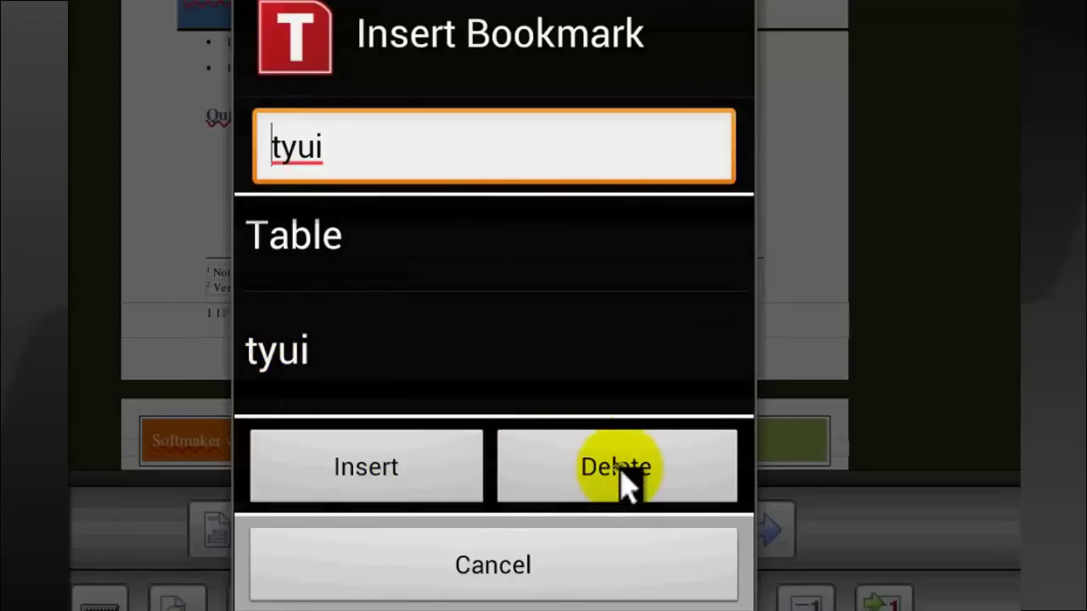
click(621, 484)
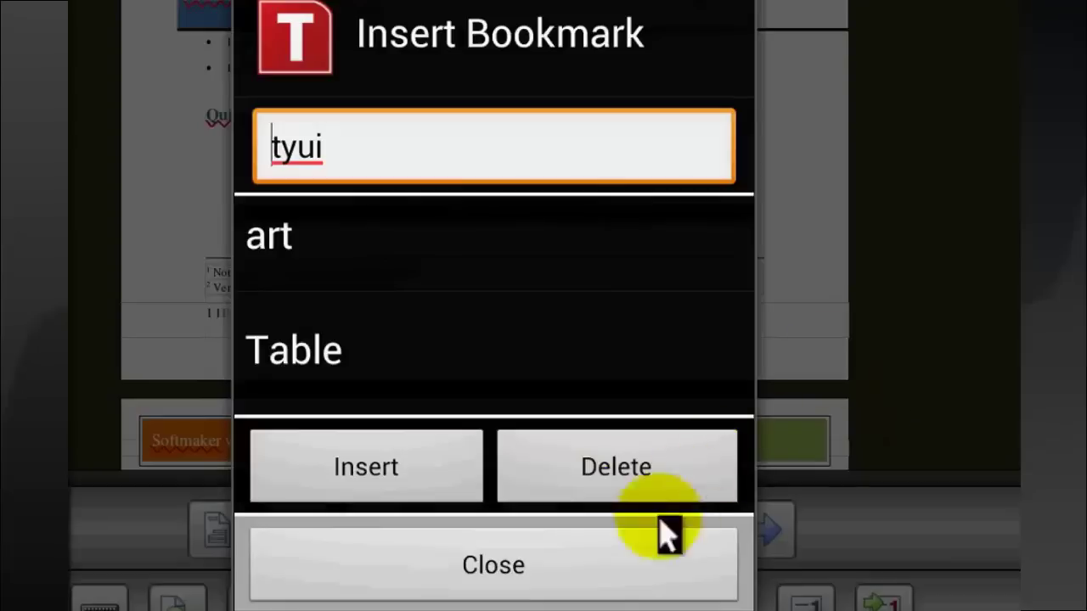
click(596, 580)
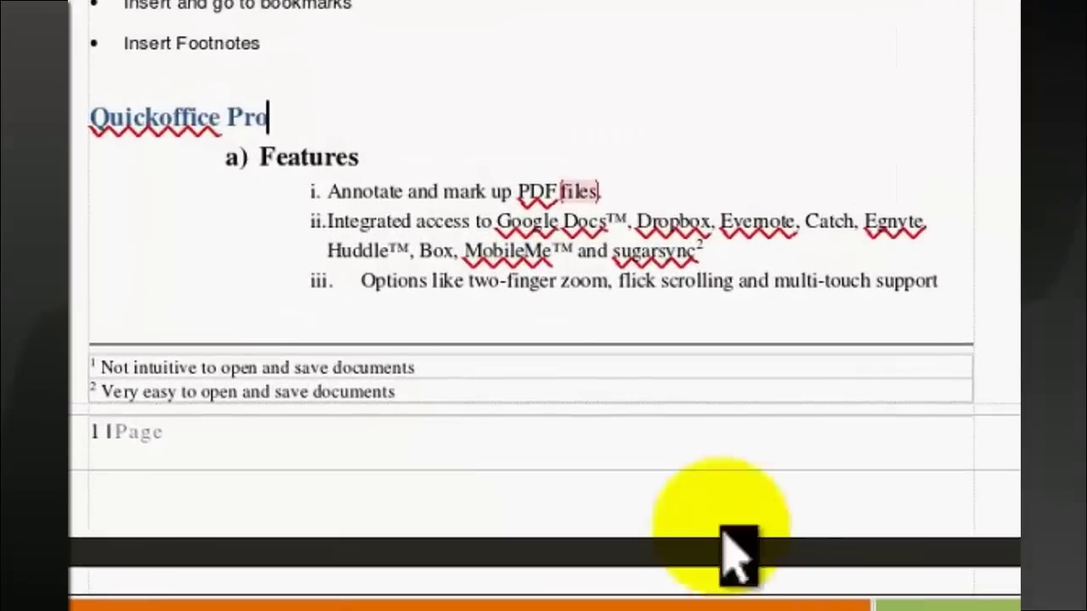
- Insert an auto-numbered footnote with the text "test" after "multi-touch support" in the third Quickoffice Pro feature
click(962, 312)
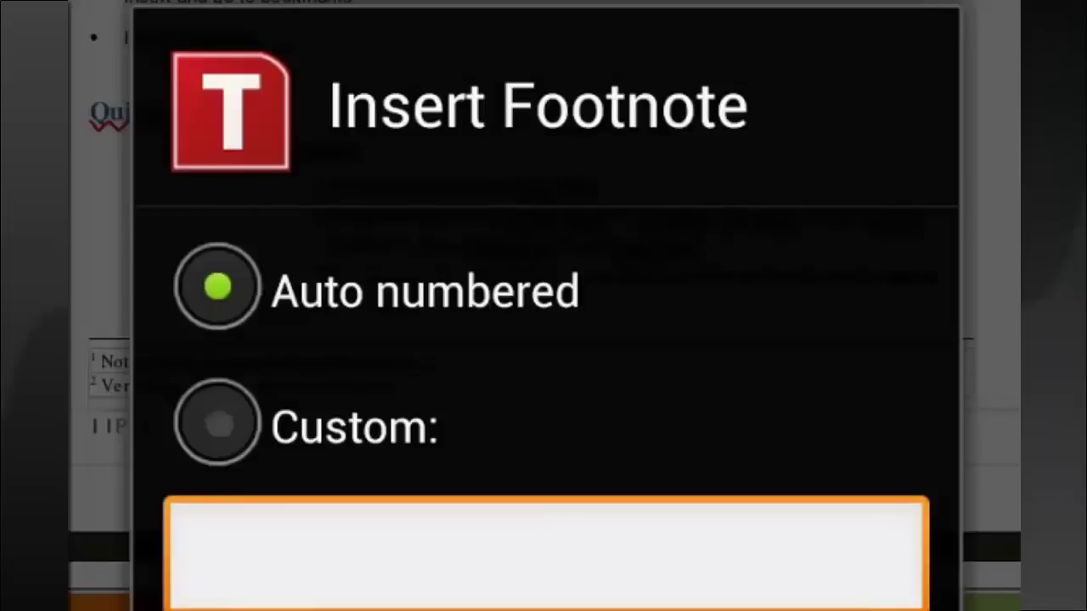
key(Return)
text(test)
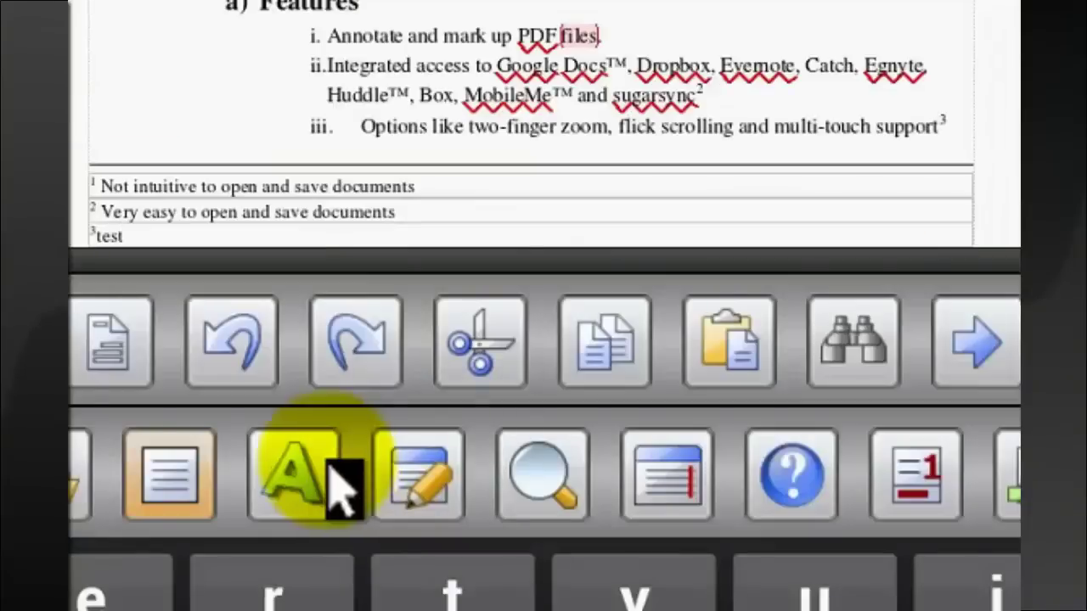
- Delete the footnote mark after "multi-touch support" in the third feature and hide the on-screen keyboard
click(970, 140)
click(952, 144)
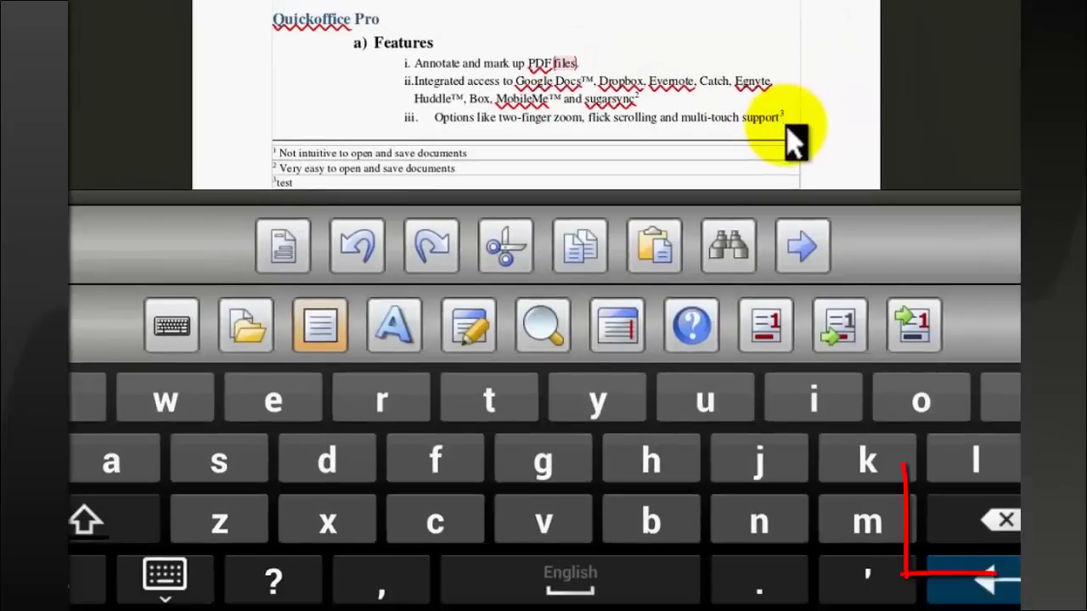
key(BackSpace)
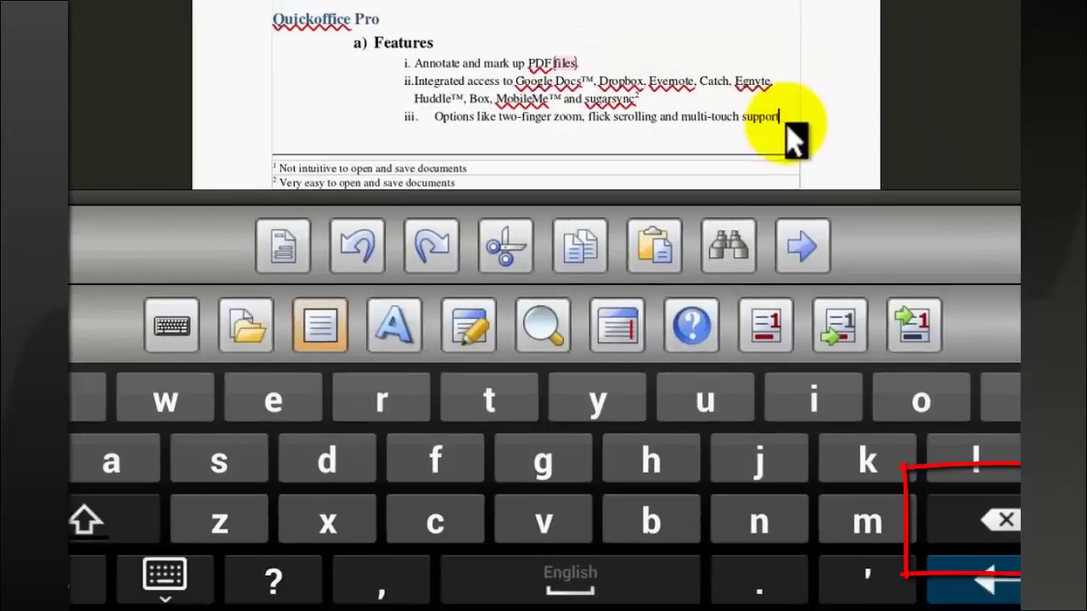
click(176, 584)
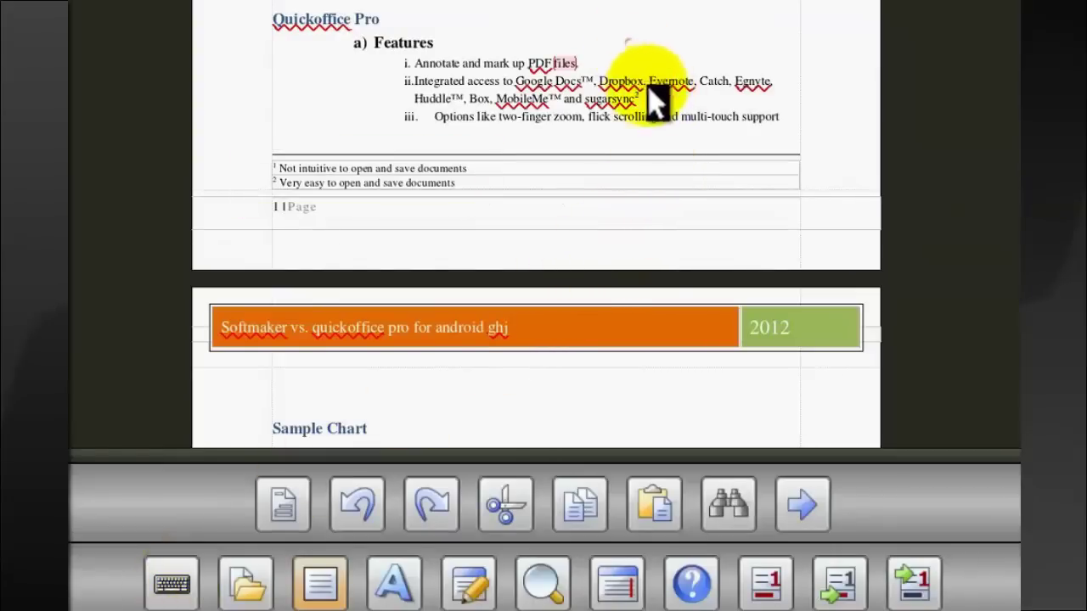
- Replace the flagged word in the Quickoffice Pro heading with the spelling suggestion "quick office"
scroll(662, 280, up, 4)
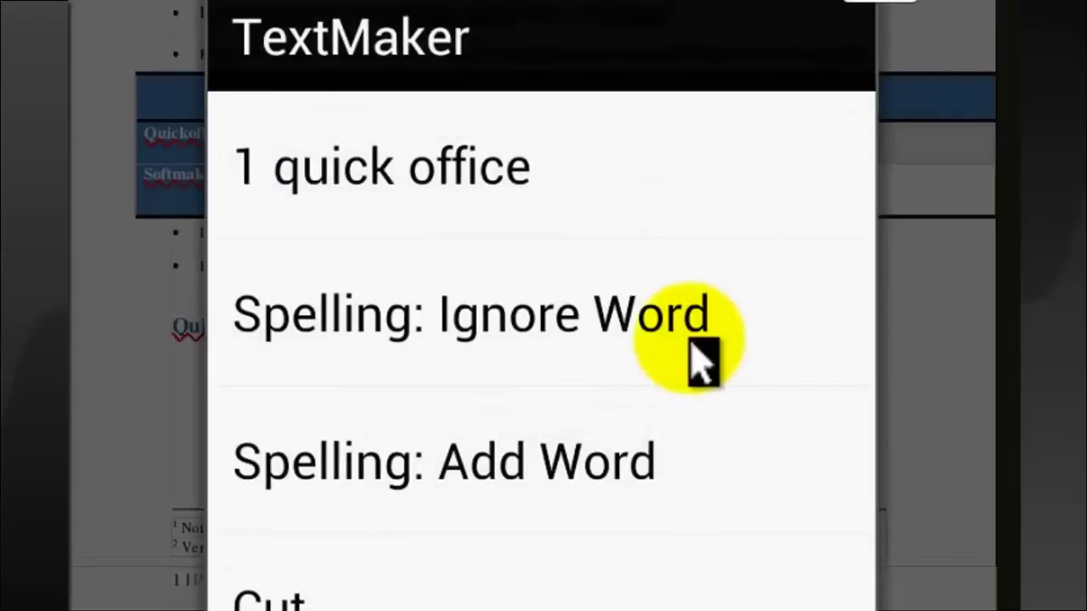
click(438, 179)
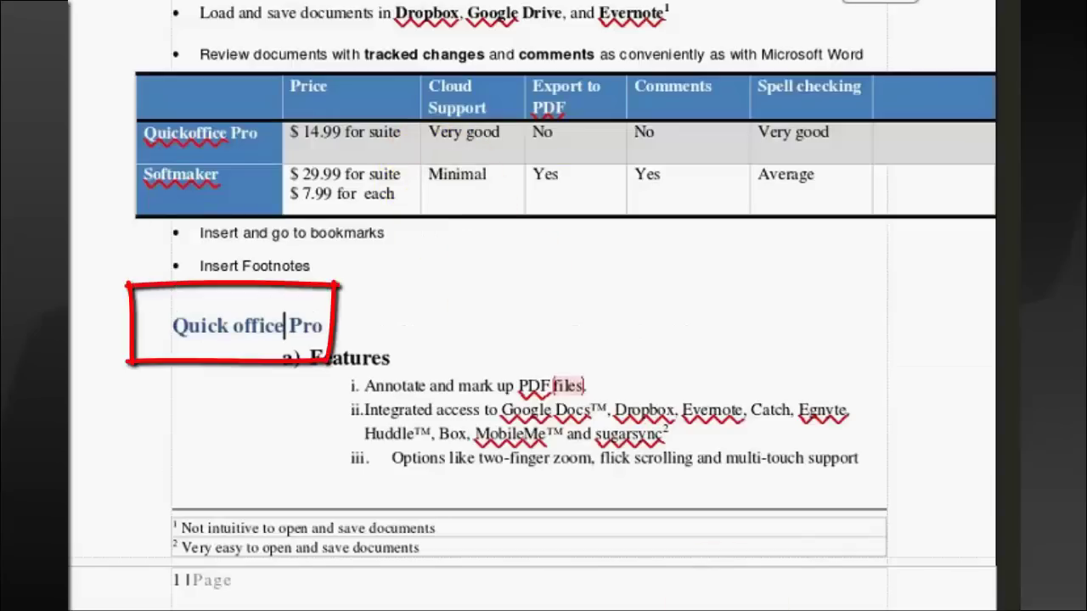
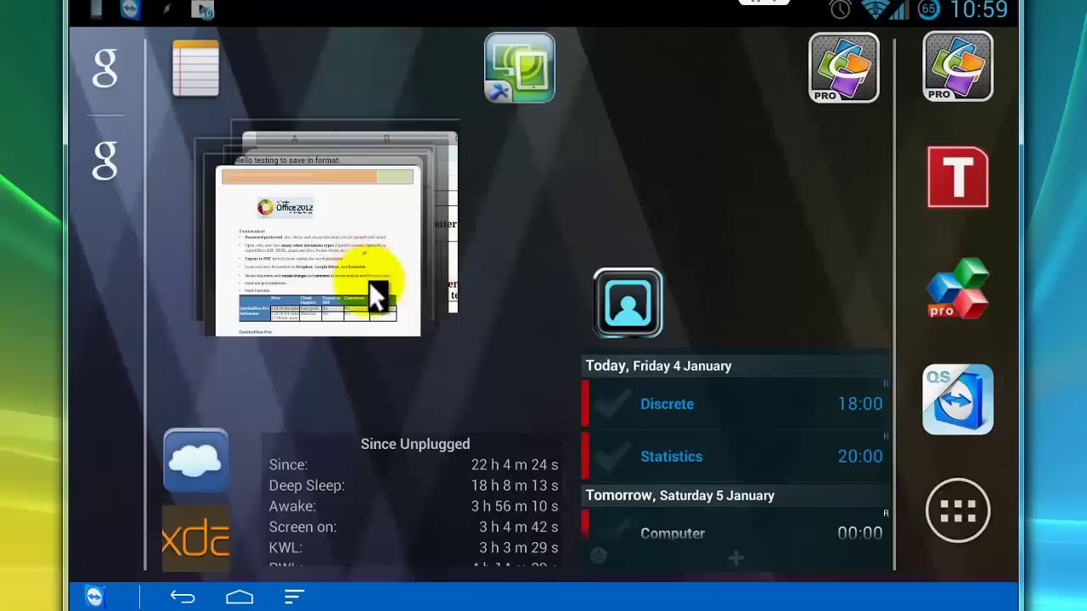
- Switch to OfficeSuite by opening comparision2.docx from the stack of recent documents on the home screen
click(389, 319)
drag(389, 319, 385, 309)
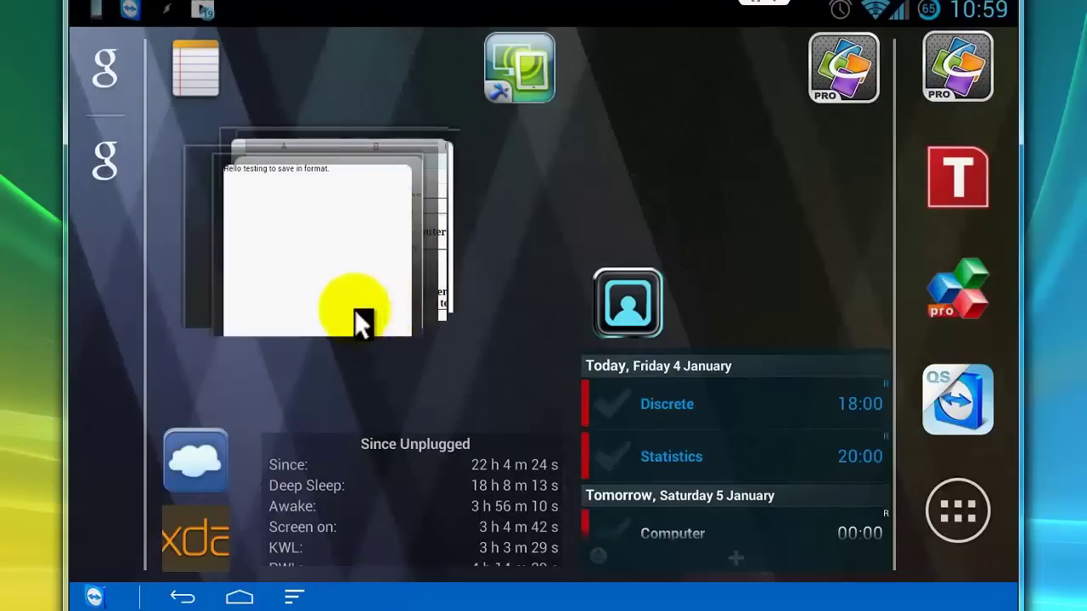
click(351, 187)
- Change the view of comparision2.docx to the page layout that shows the header
click(293, 597)
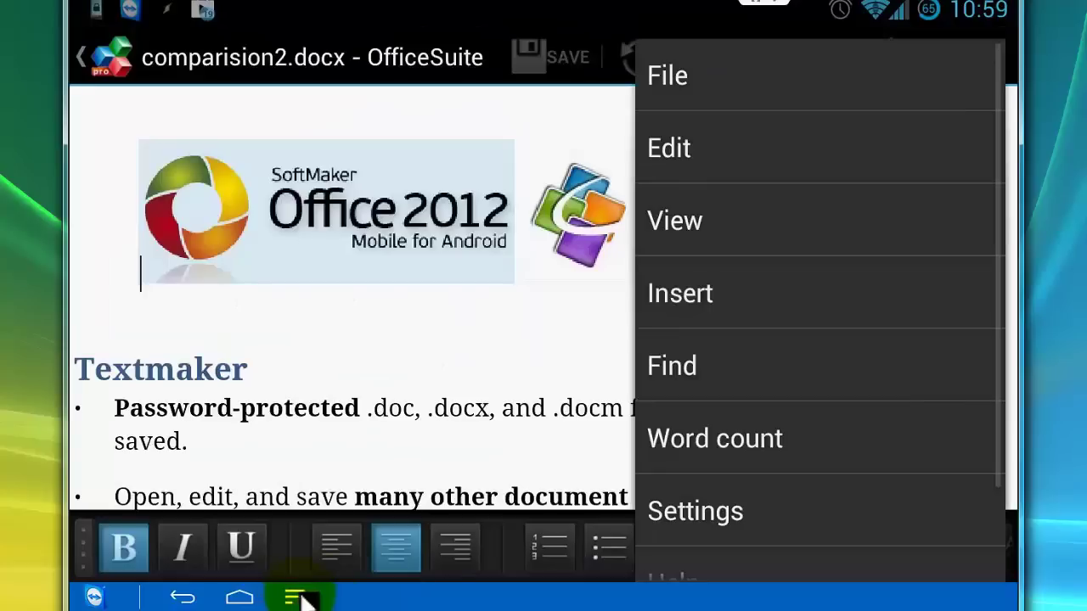
click(765, 228)
click(596, 221)
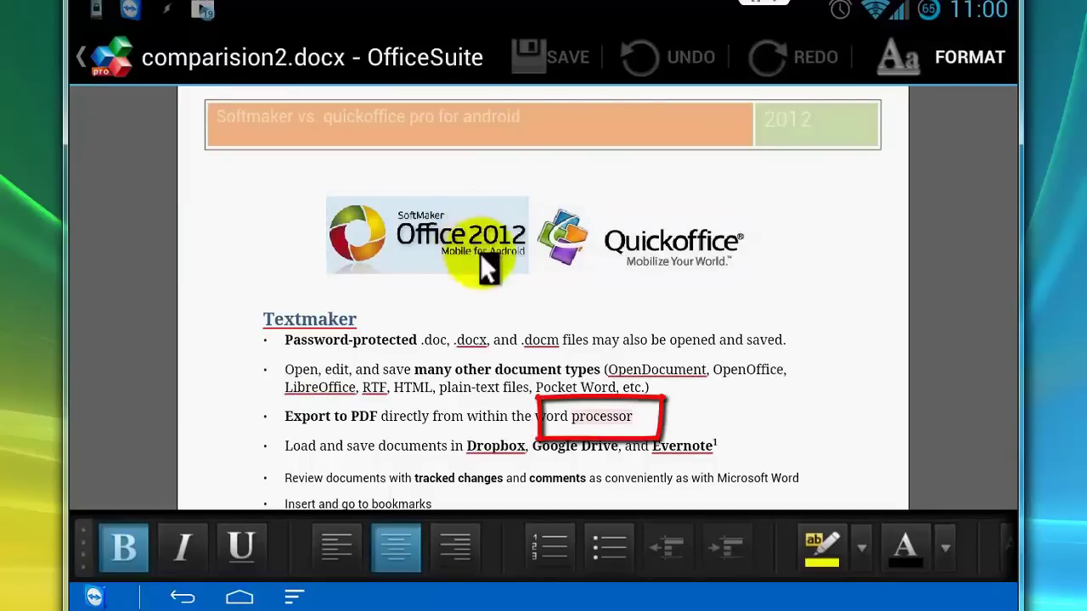
- Check the commented word "processor" in the Export to PDF feature and hide the on-screen keyboard
click(617, 419)
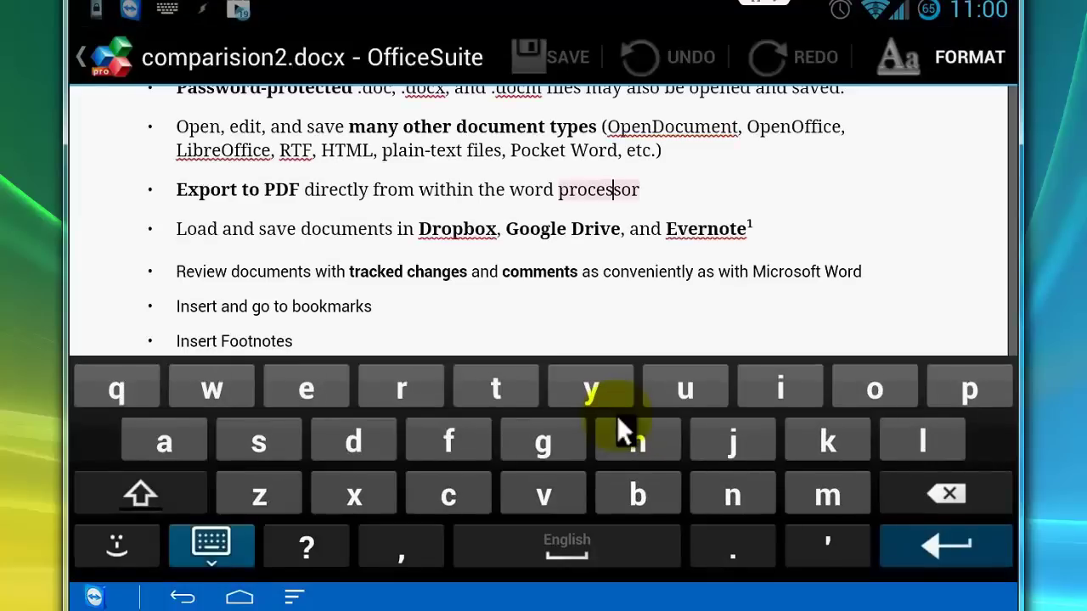
key(Escape)
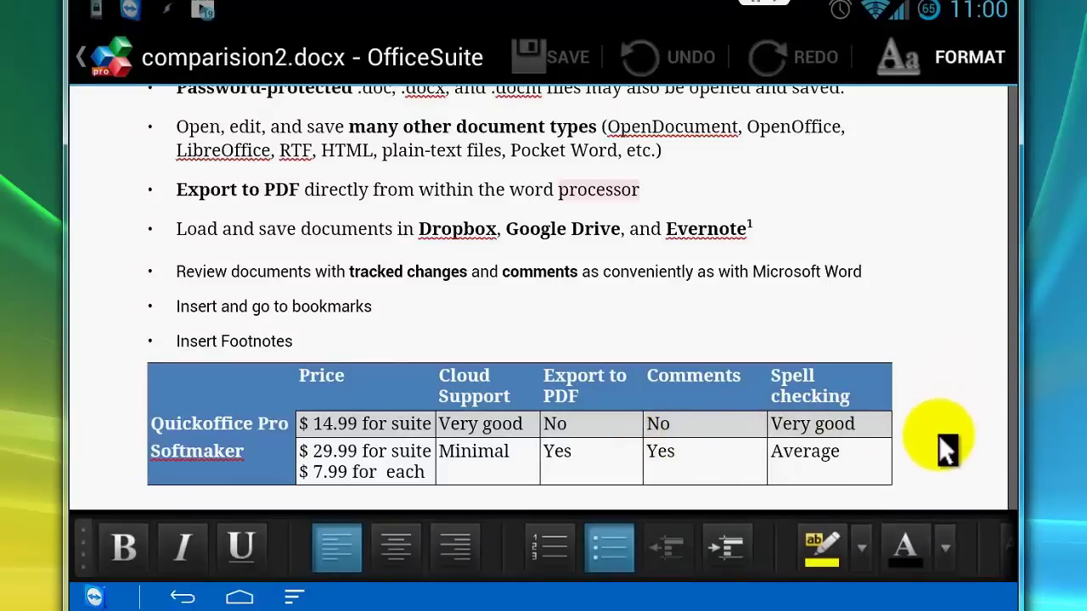
- View the list of bookmarks stored in comparision2.docx and return to the document
scroll(849, 450, down, 3)
key(Menu)
click(704, 215)
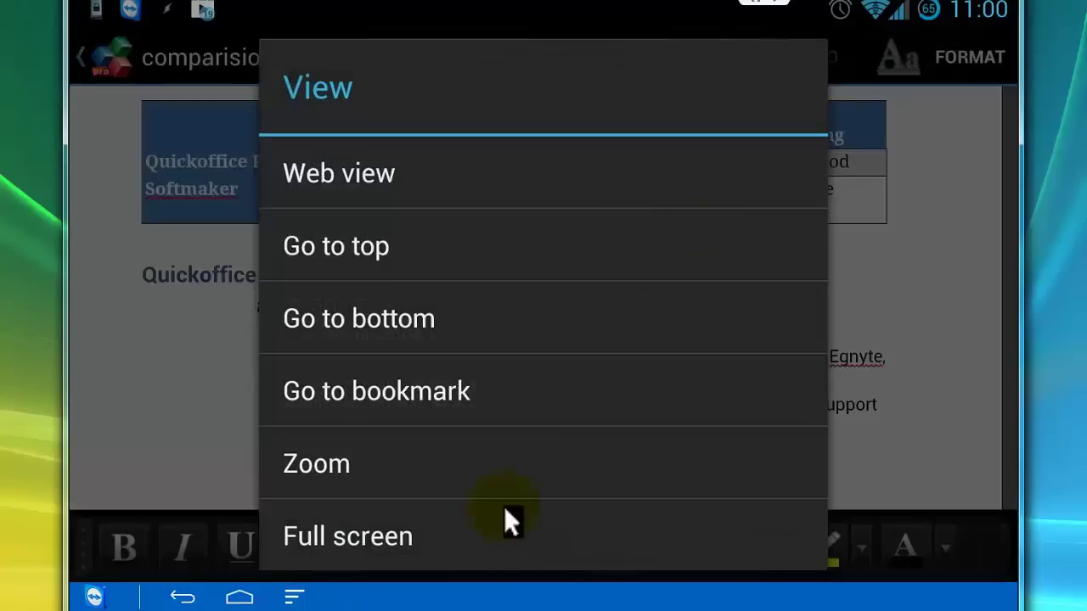
click(472, 399)
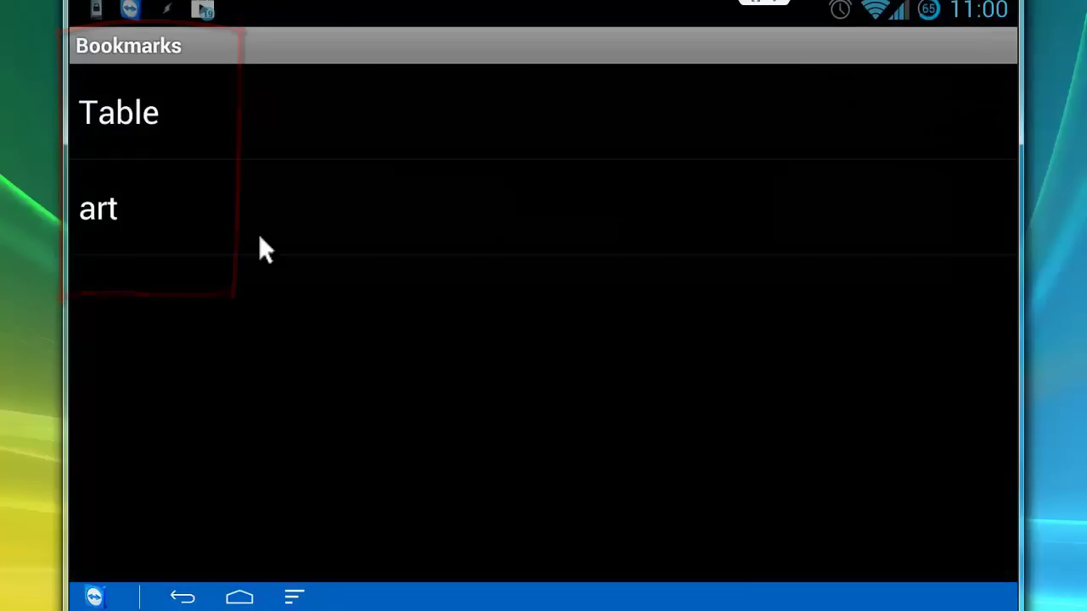
click(190, 591)
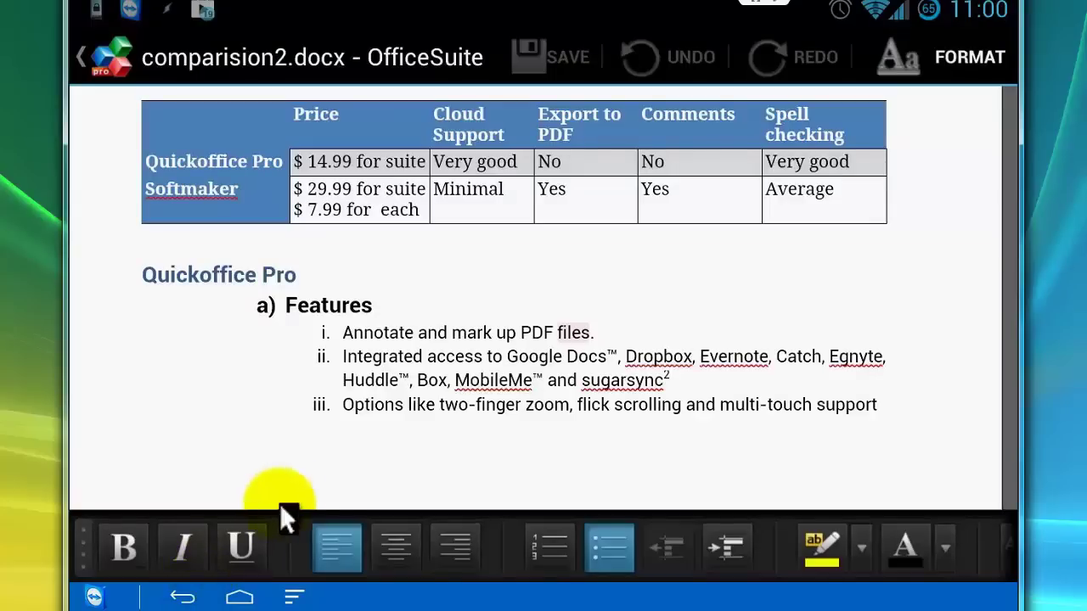
- Look through the footnotes, the second page and the table, then return to the logo pictures above the Textmaker heading
scroll(204, 437, down, 3)
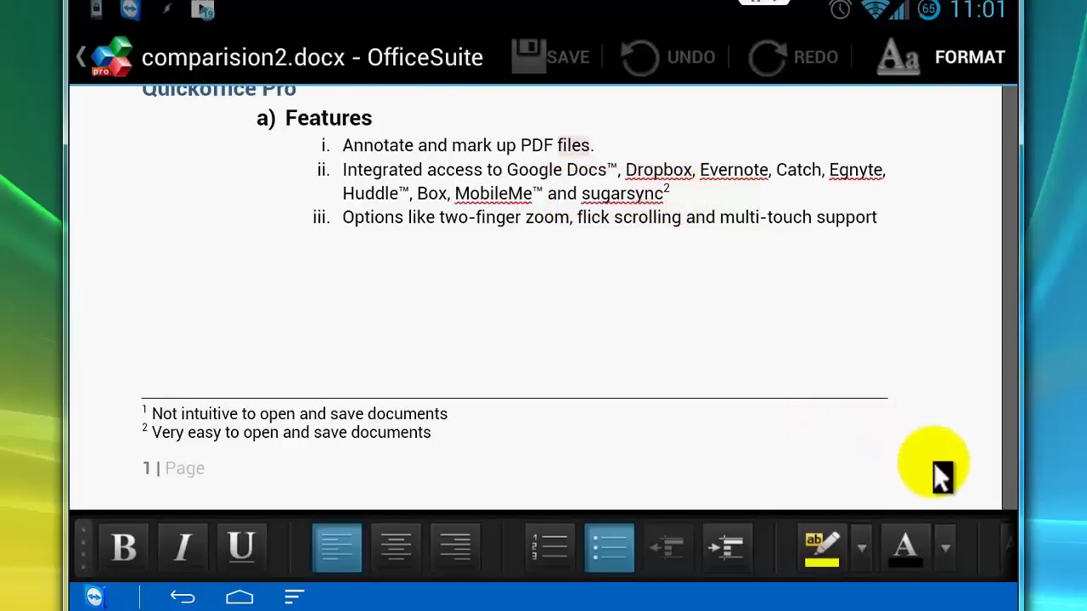
drag(929, 378, 936, 87)
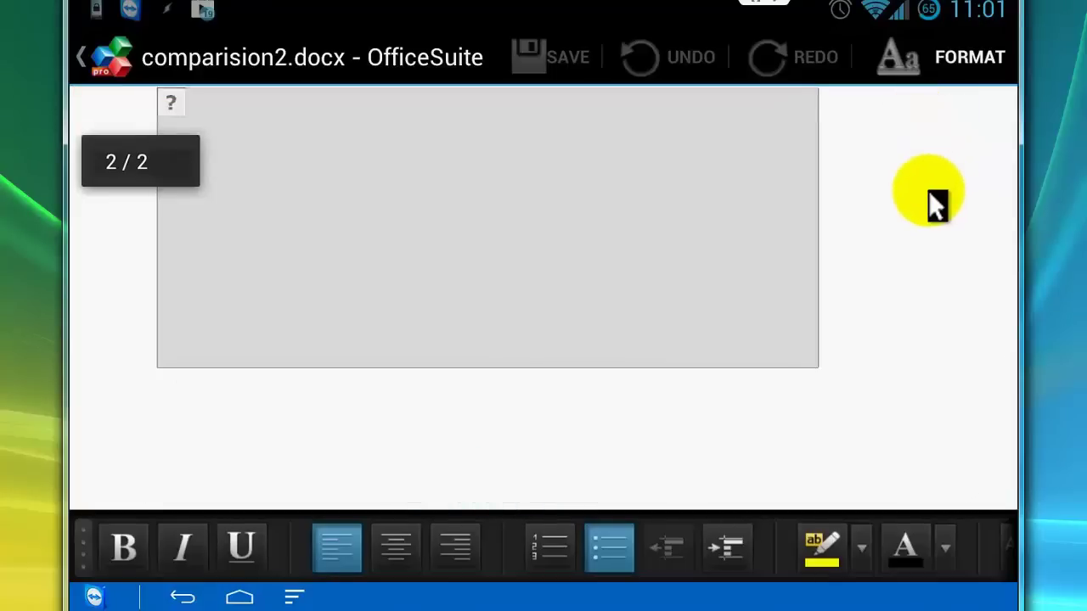
drag(933, 201, 955, 263)
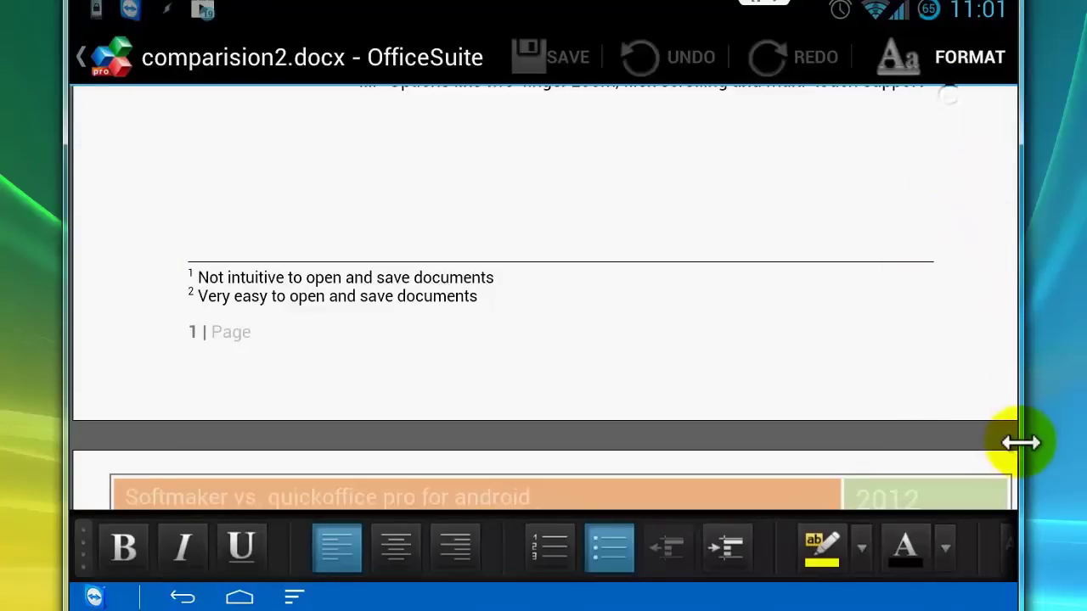
scroll(1014, 436, up, 5)
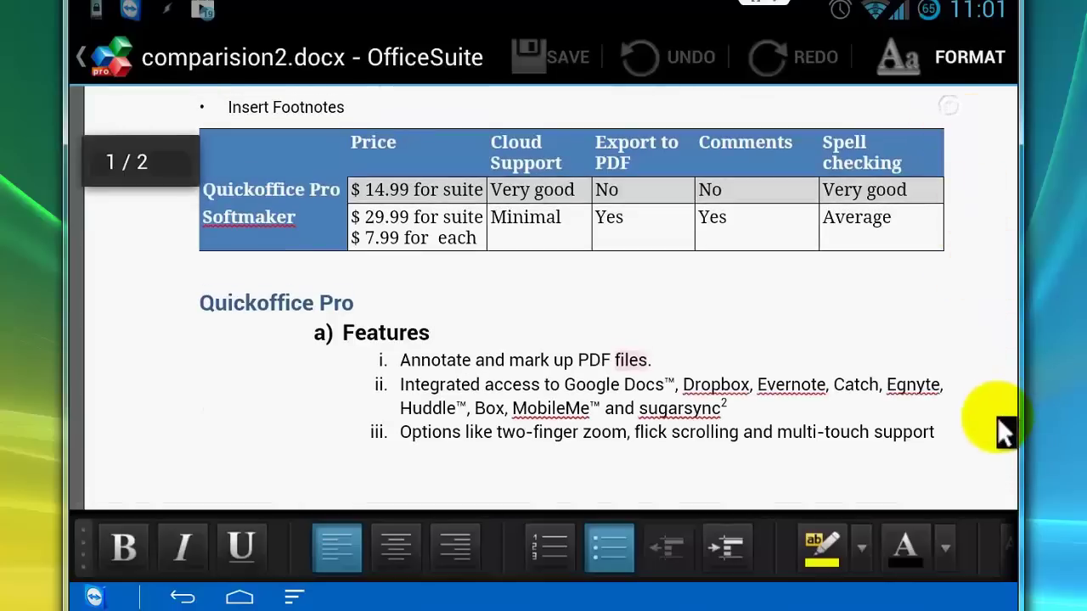
scroll(999, 422, up, 10)
click(697, 184)
click(217, 558)
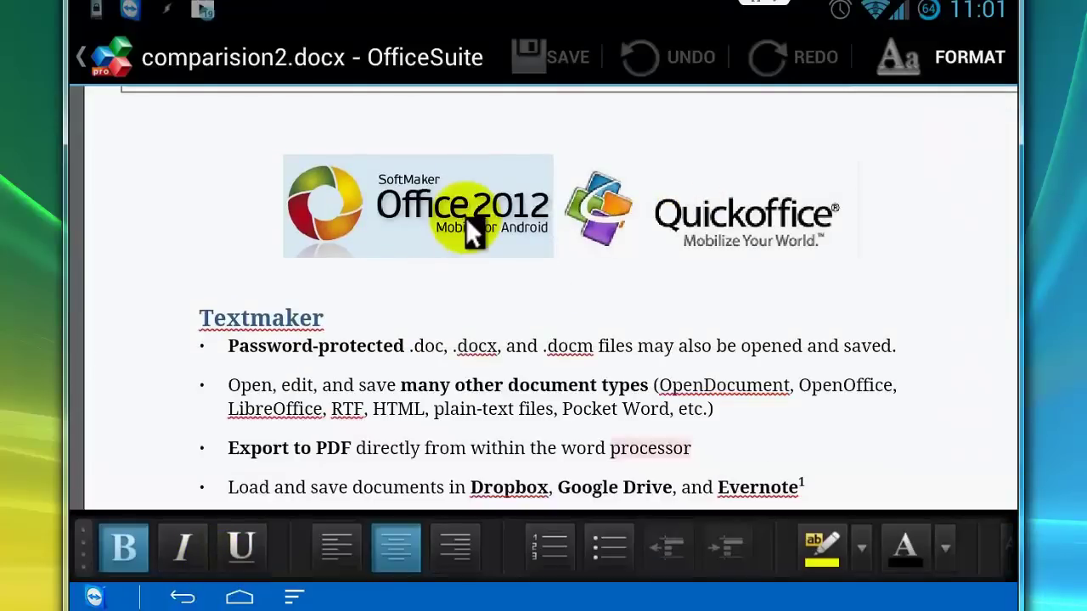
- Edit the comment on the word "processor" to read "Cannot view pdf here" and close it
scroll(747, 399, down, 1)
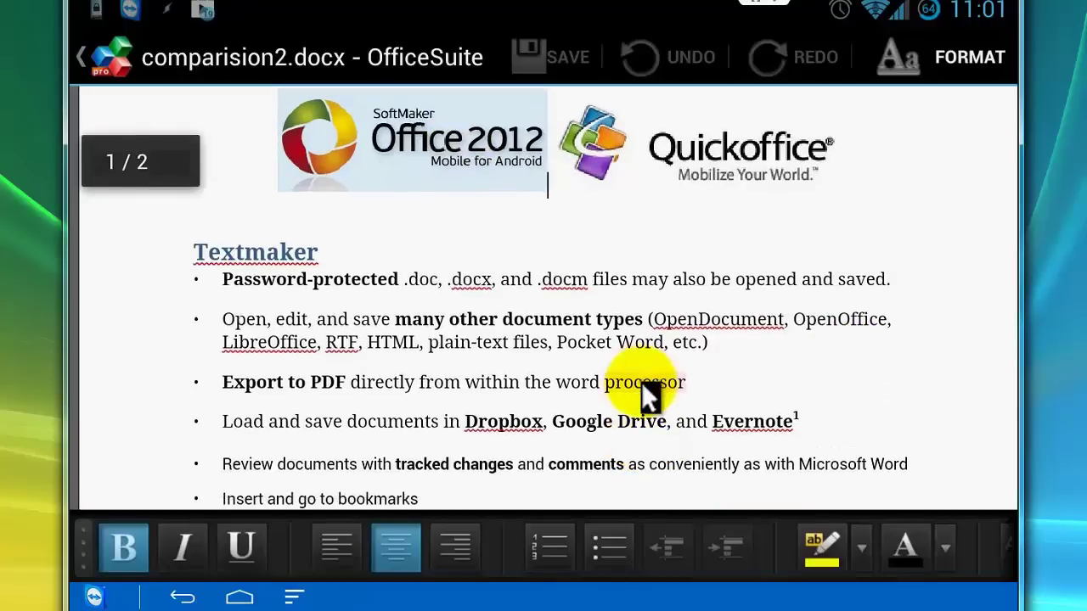
click(642, 383)
click(662, 208)
click(461, 289)
click(272, 78)
click(528, 554)
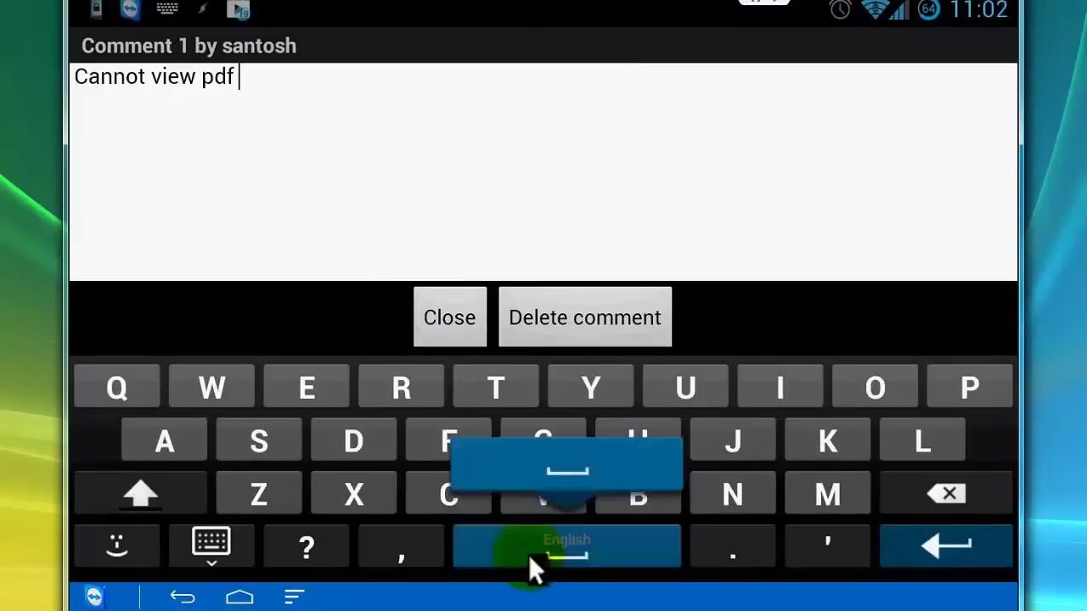
text(here)
click(453, 338)
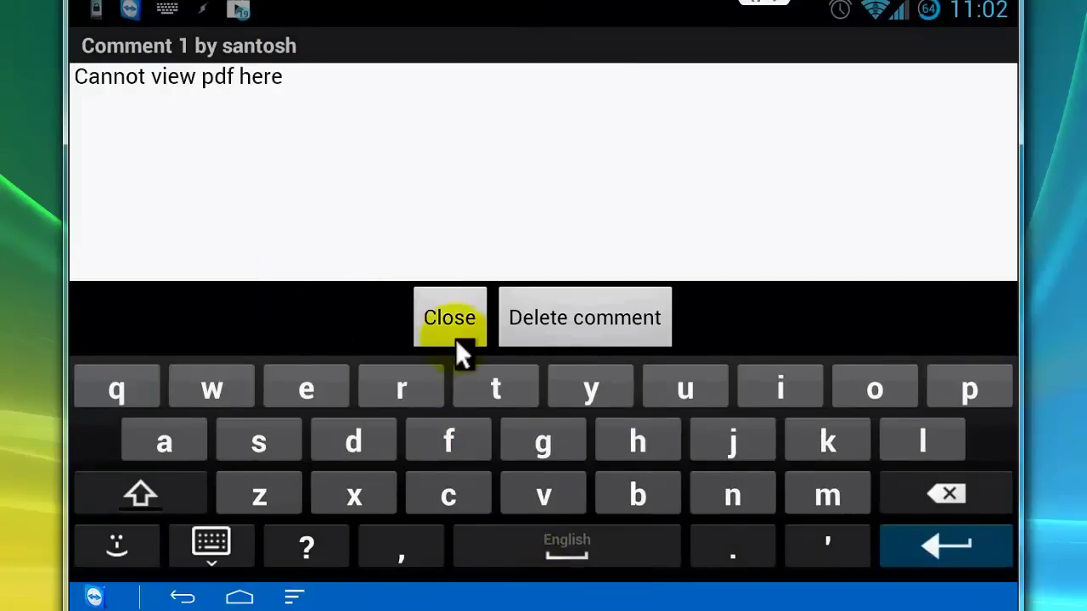
click(214, 547)
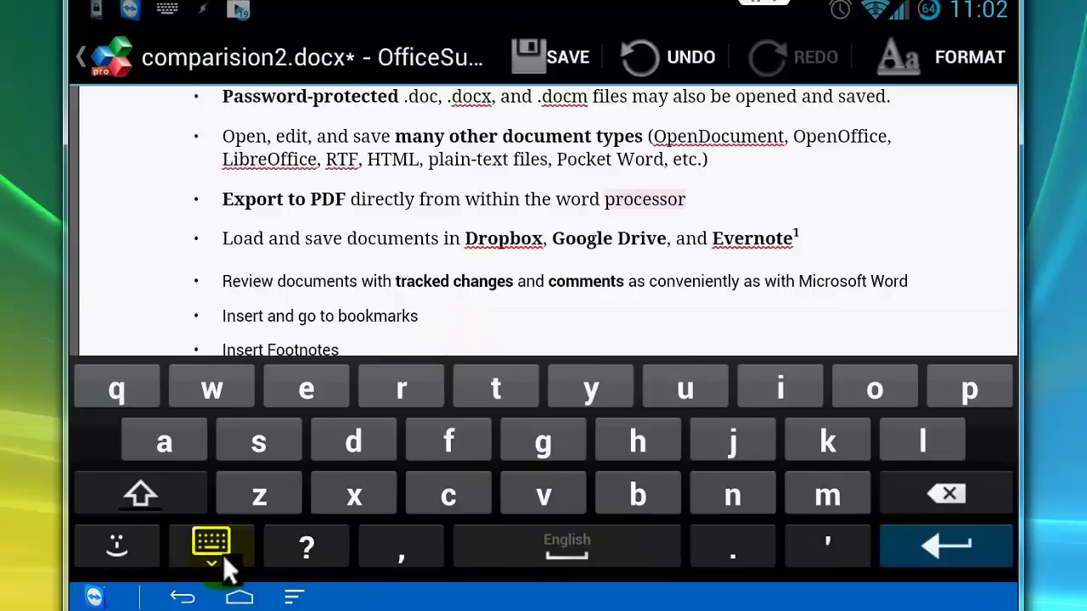
- Delete the comment attached to the word "processor" and hide the on-screen keyboard
click(664, 204)
click(507, 259)
click(575, 323)
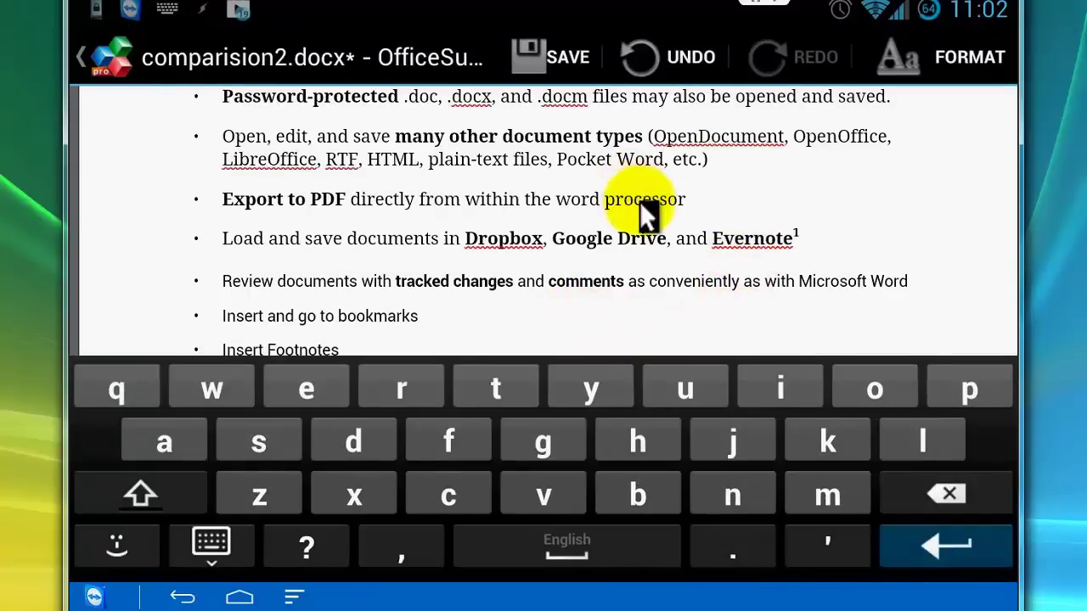
click(211, 548)
- Insert a new comment with the text "Test" on the word "processor" and hide the on-screen keyboard
click(293, 596)
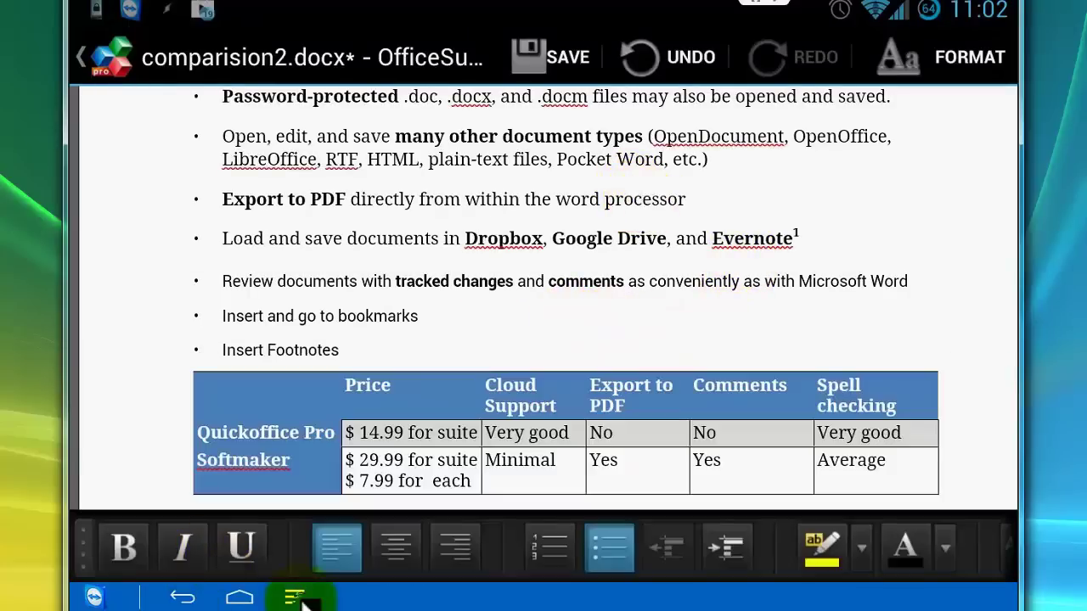
click(715, 287)
click(409, 538)
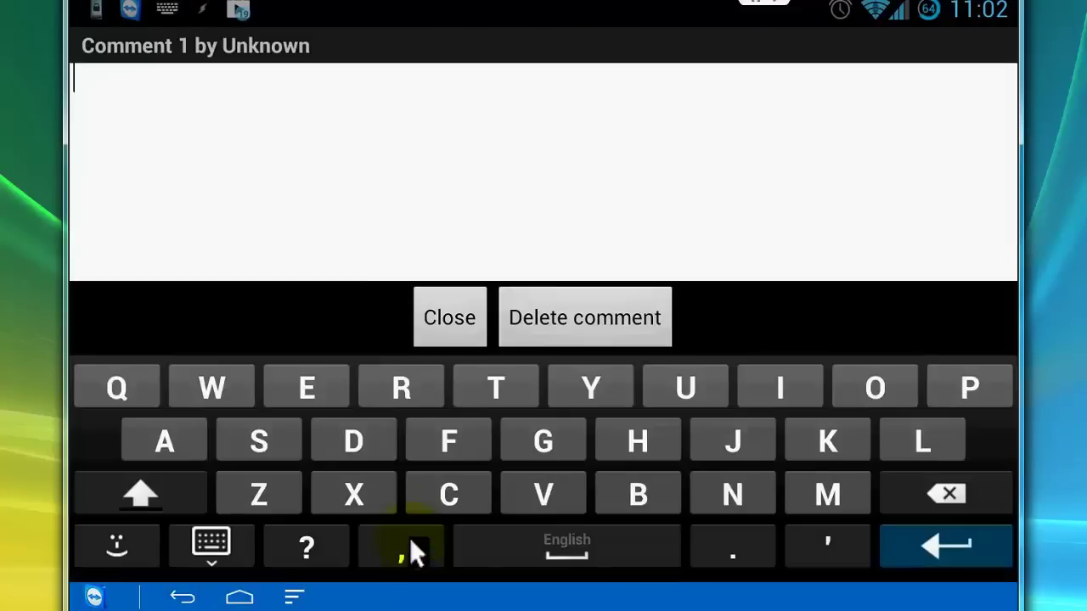
text(Test)
click(463, 322)
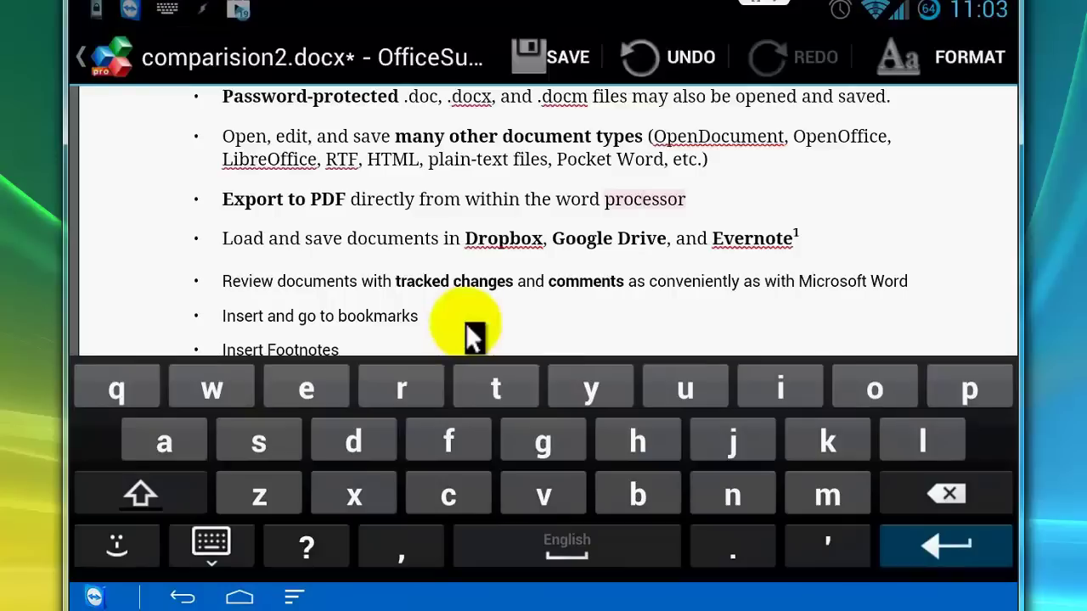
click(219, 551)
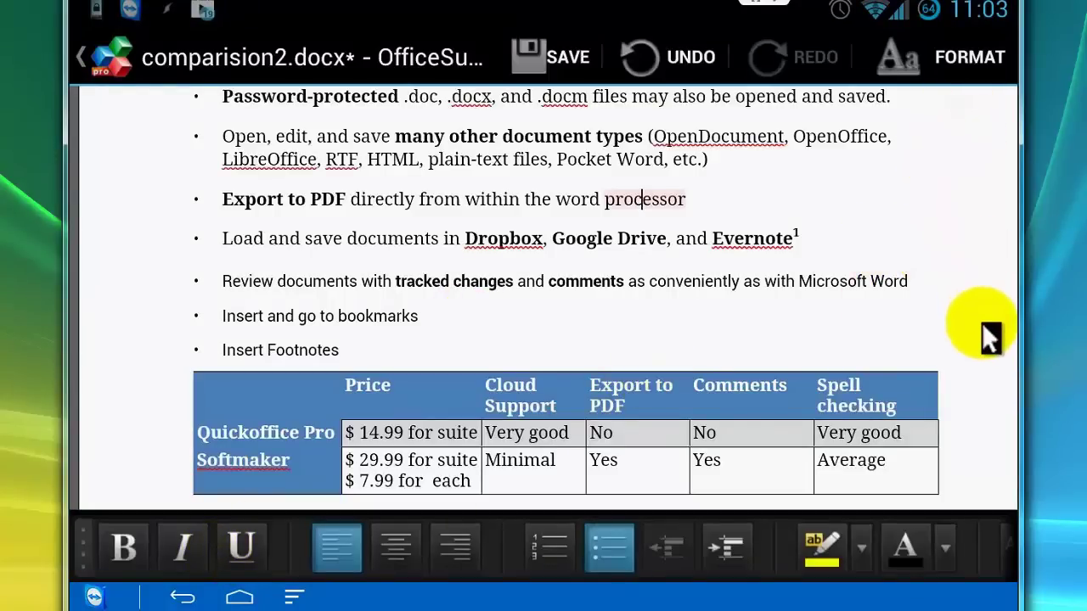
- Enlarge the SoftMaker Office 2012 picture slightly and rotate it counterclockwise
scroll(989, 335, up, 3)
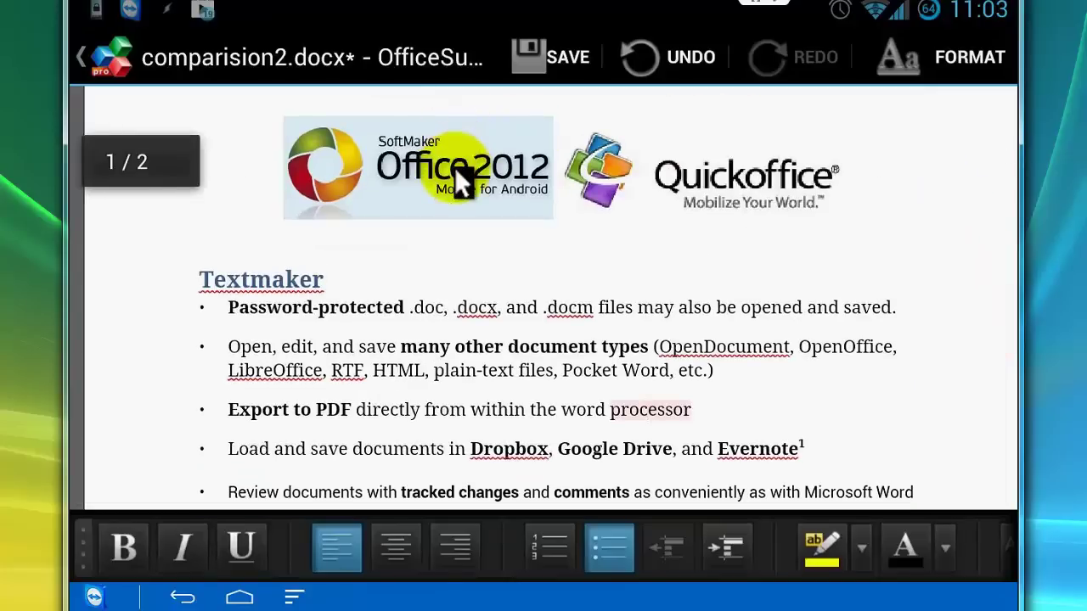
click(454, 167)
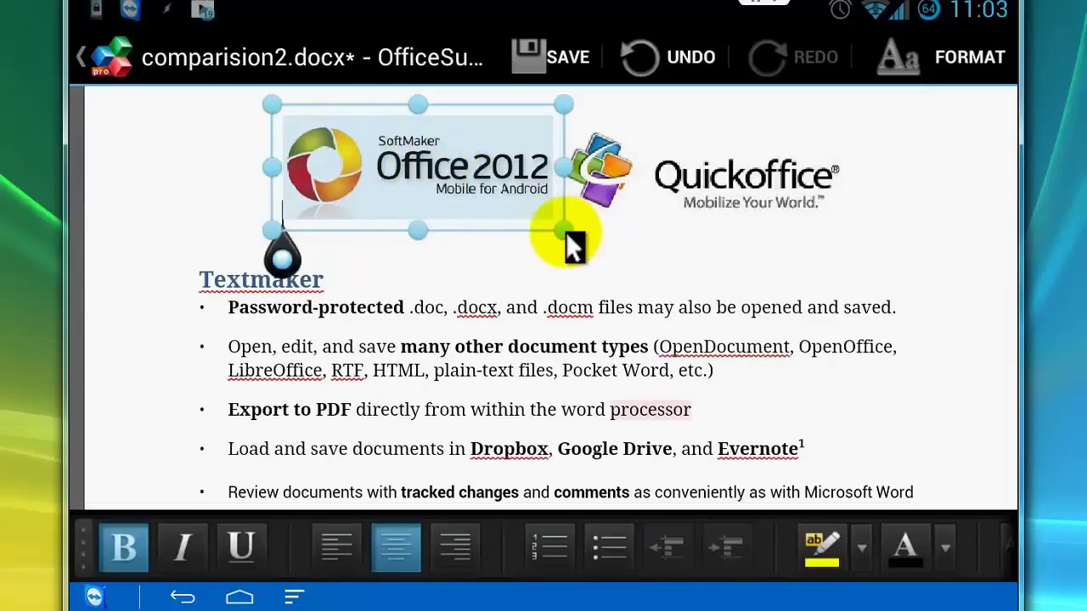
drag(588, 255, 625, 282)
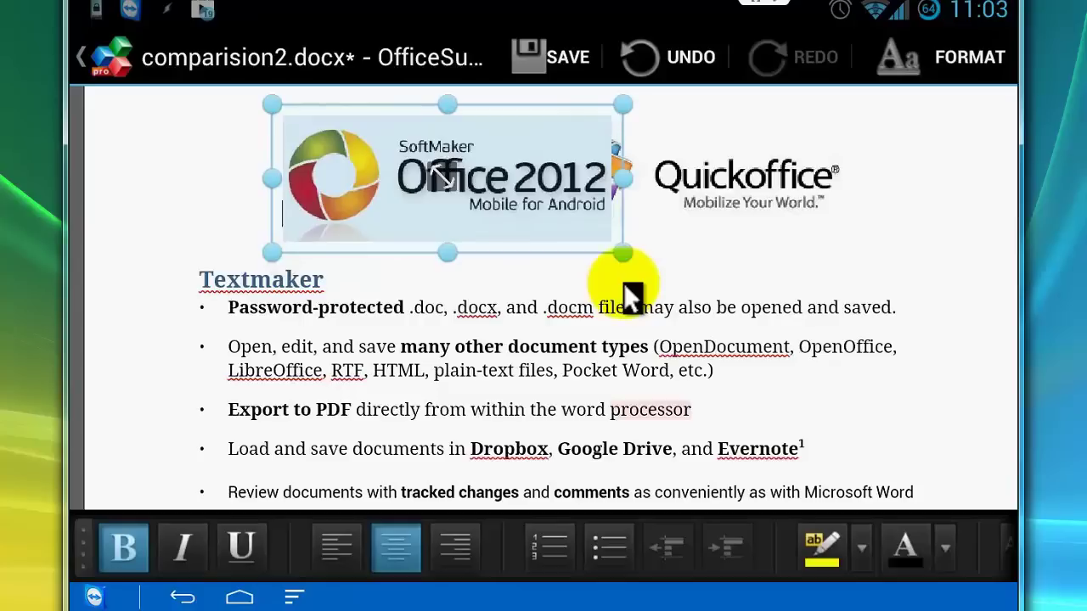
scroll(965, 150, up, 3)
drag(603, 223, 561, 156)
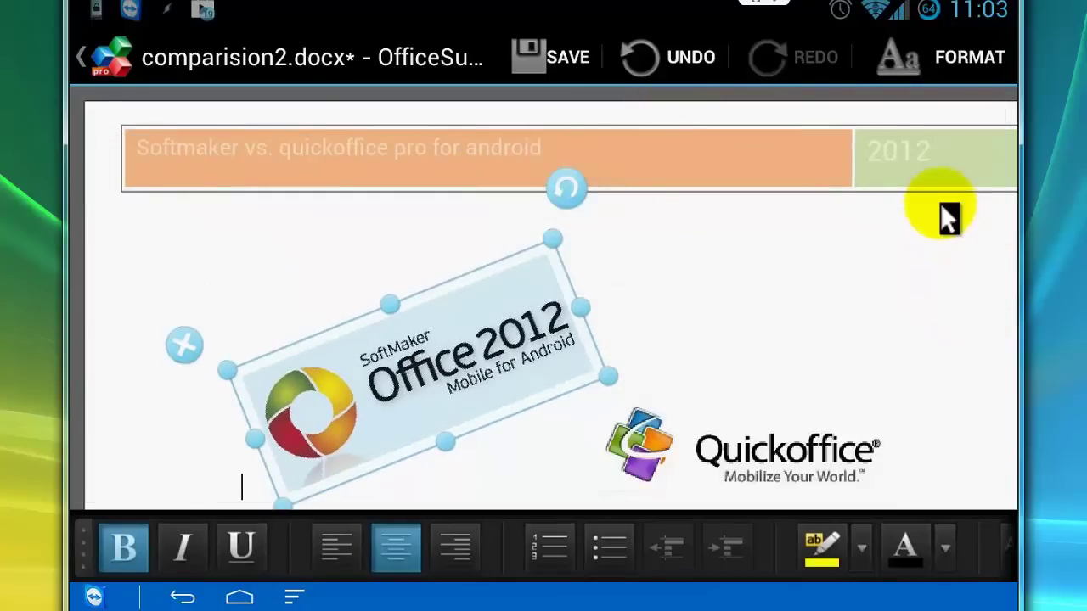
- Deselect the rotated SoftMaker picture by placing the text cursor at the end of the Textmaker heading
scroll(944, 189, down, 3)
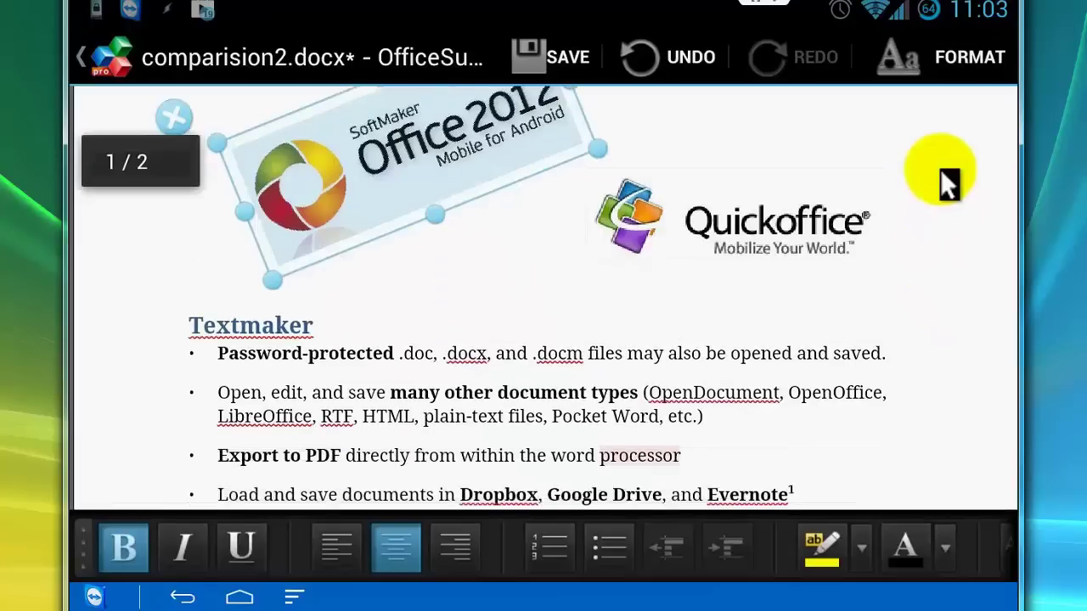
click(444, 230)
click(442, 323)
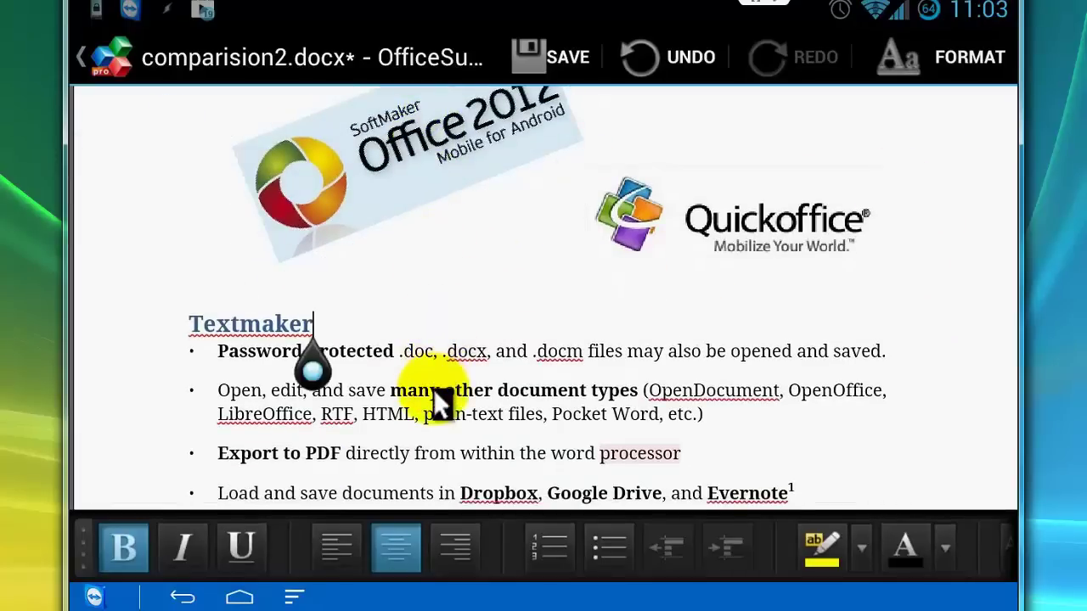
click(434, 389)
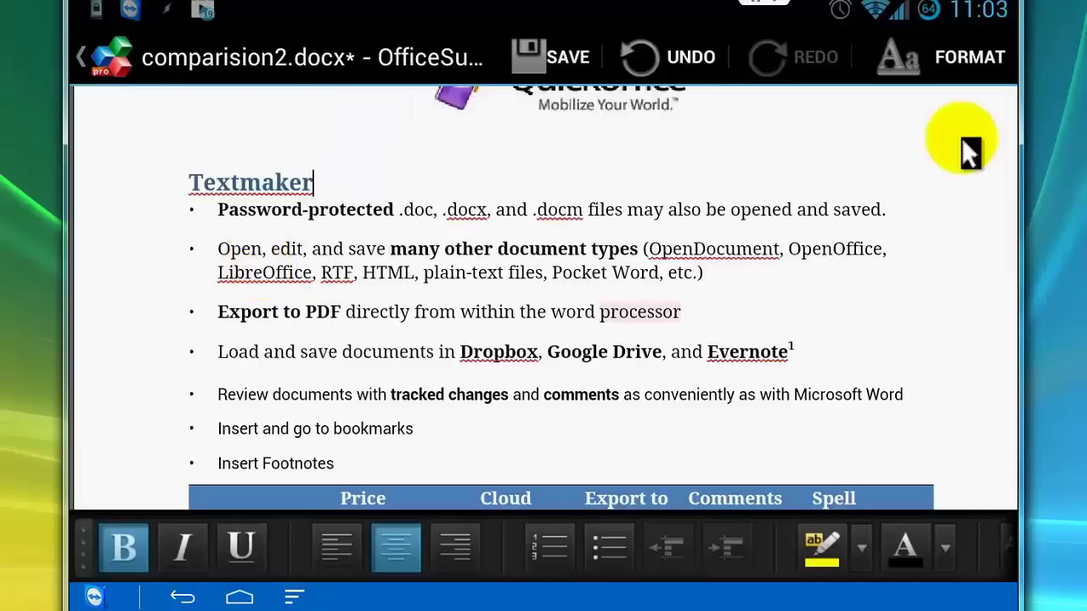
- Insert a bookmark named "test" in the Comments header cell of the table and hide the on-screen keyboard
scroll(985, 255, up, 2)
scroll(953, 388, down, 5)
click(726, 170)
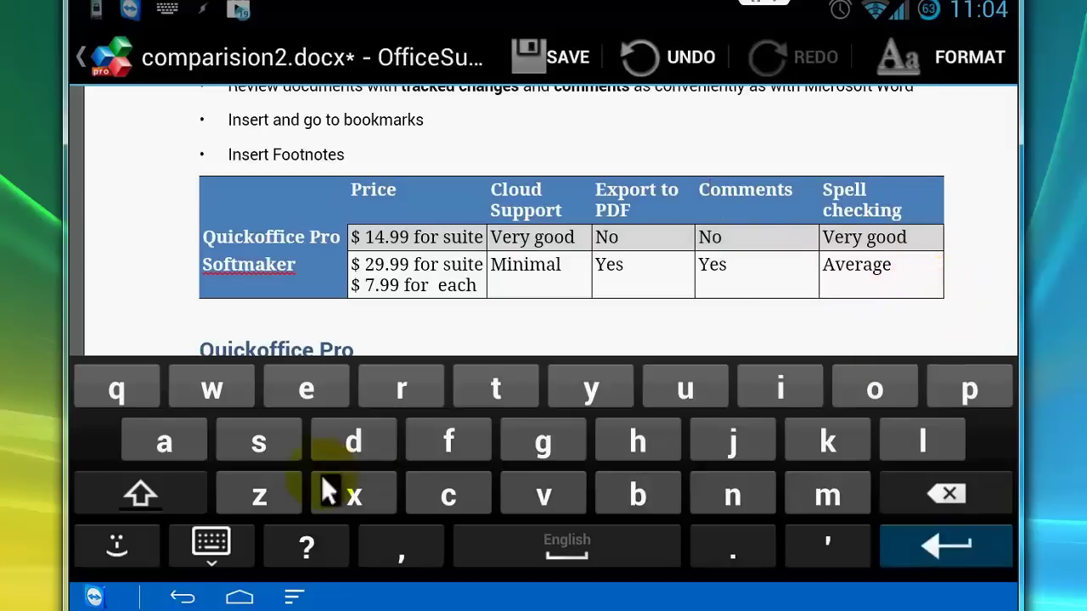
click(229, 546)
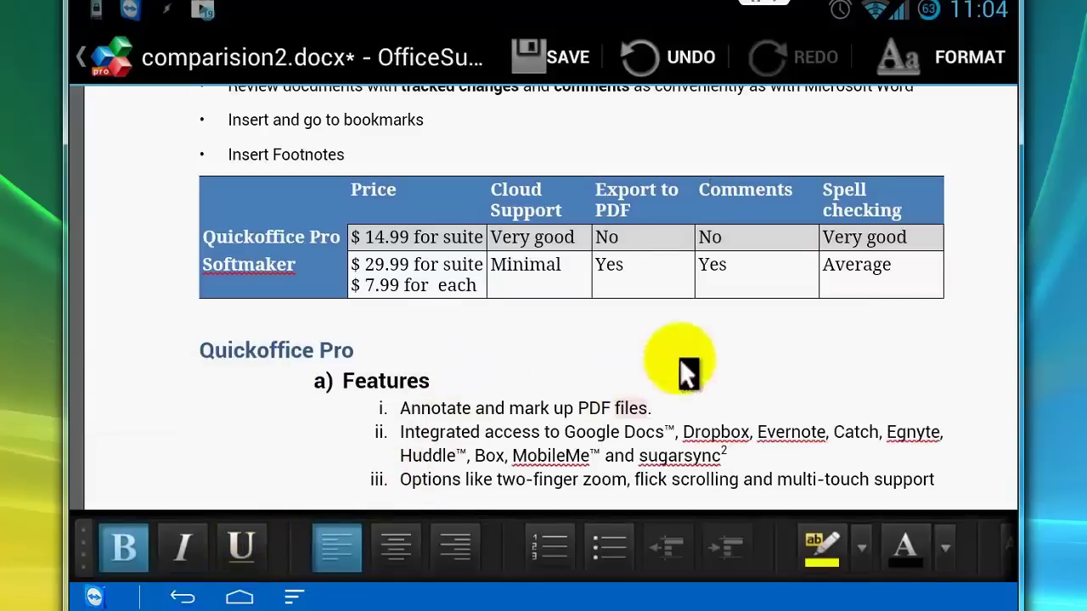
drag(910, 432, 922, 308)
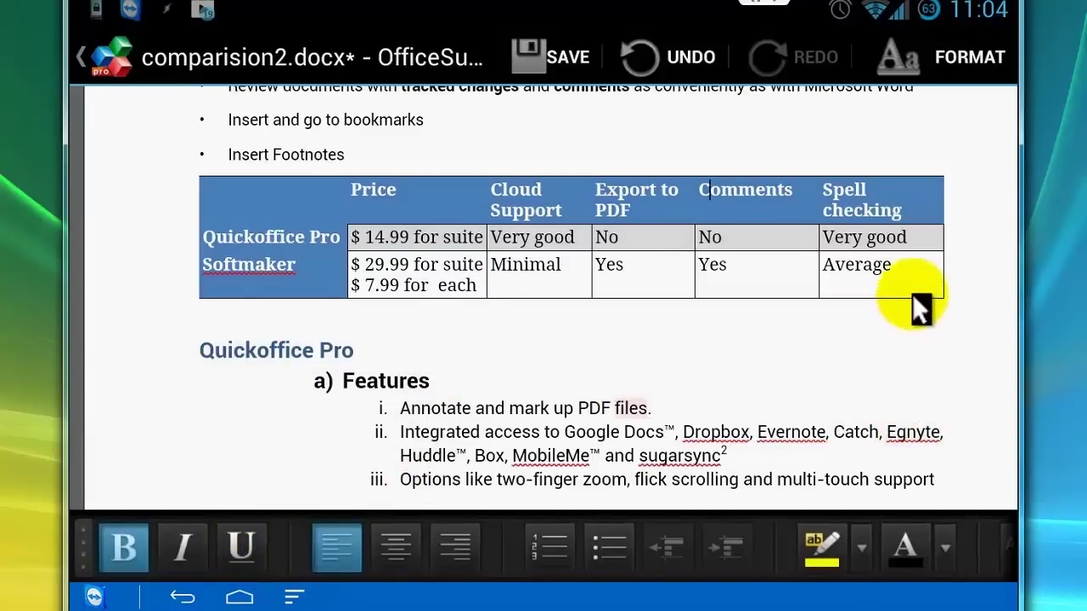
click(297, 598)
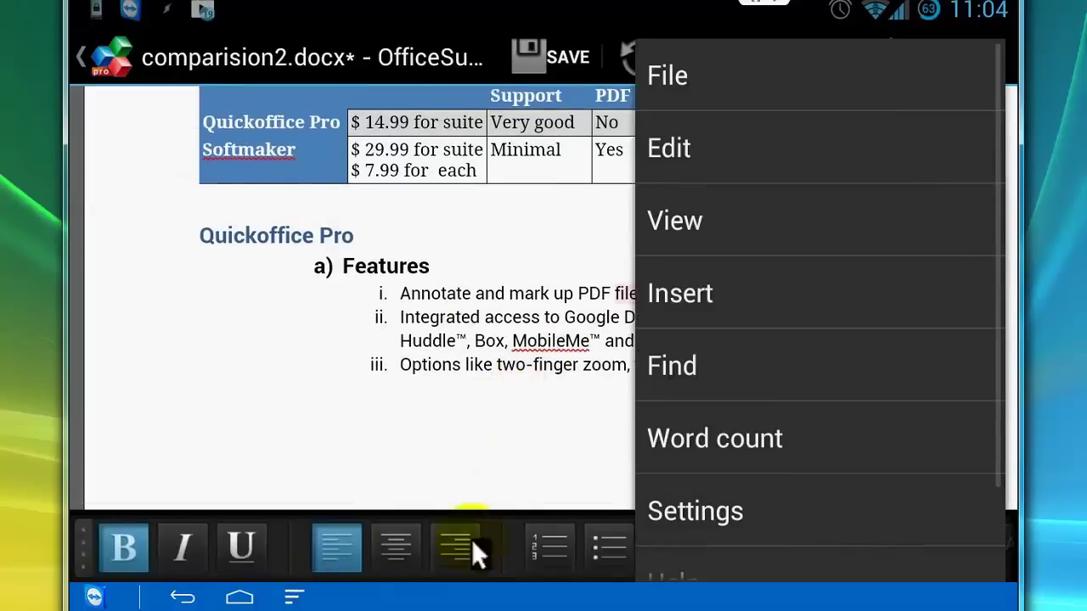
scroll(815, 439, down, 2)
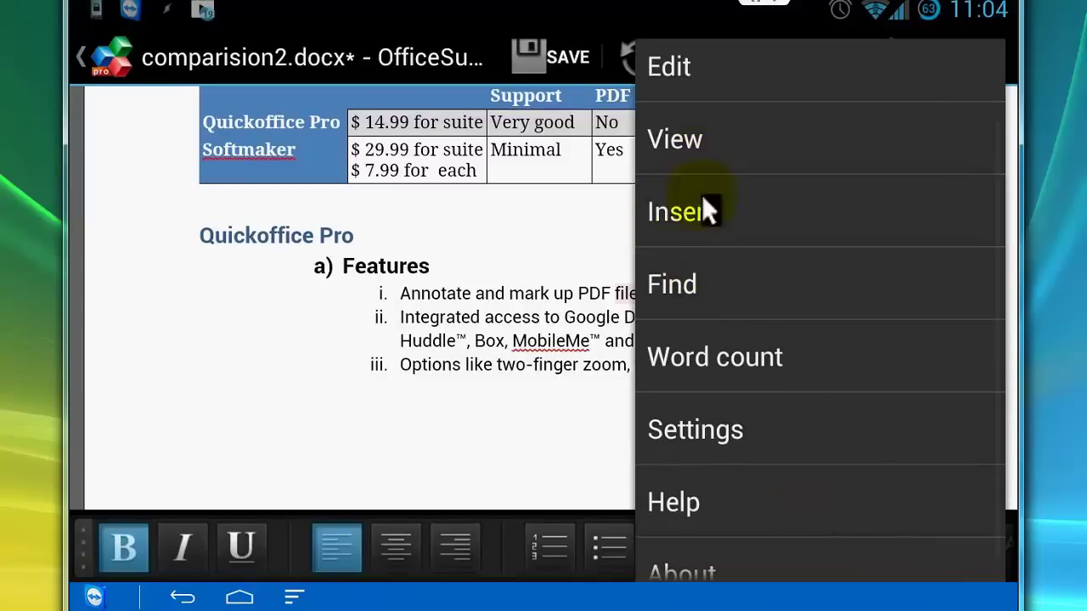
click(709, 214)
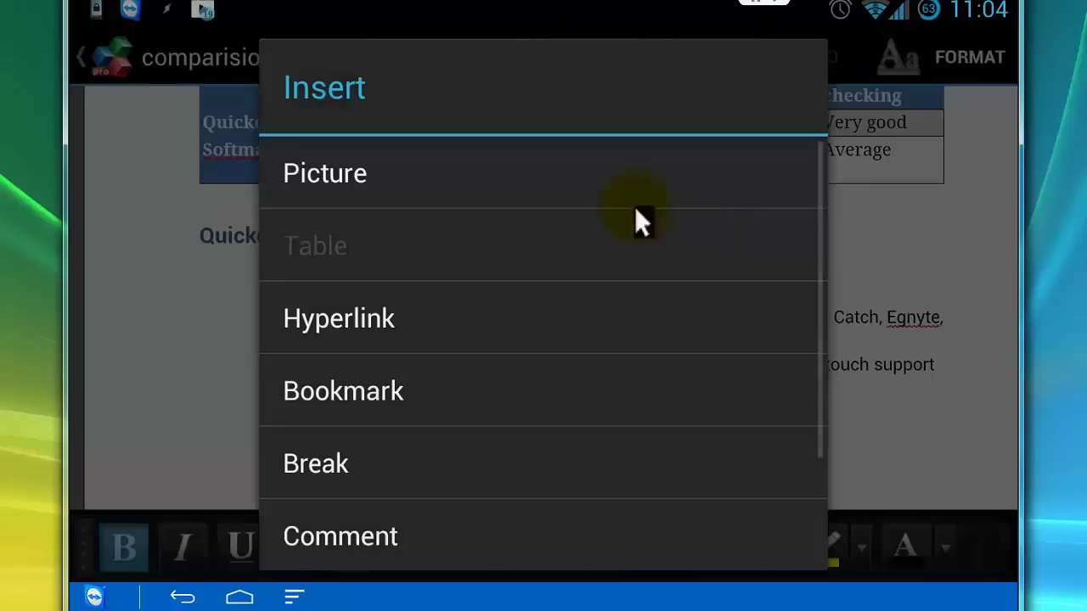
click(328, 391)
text(test)
click(773, 289)
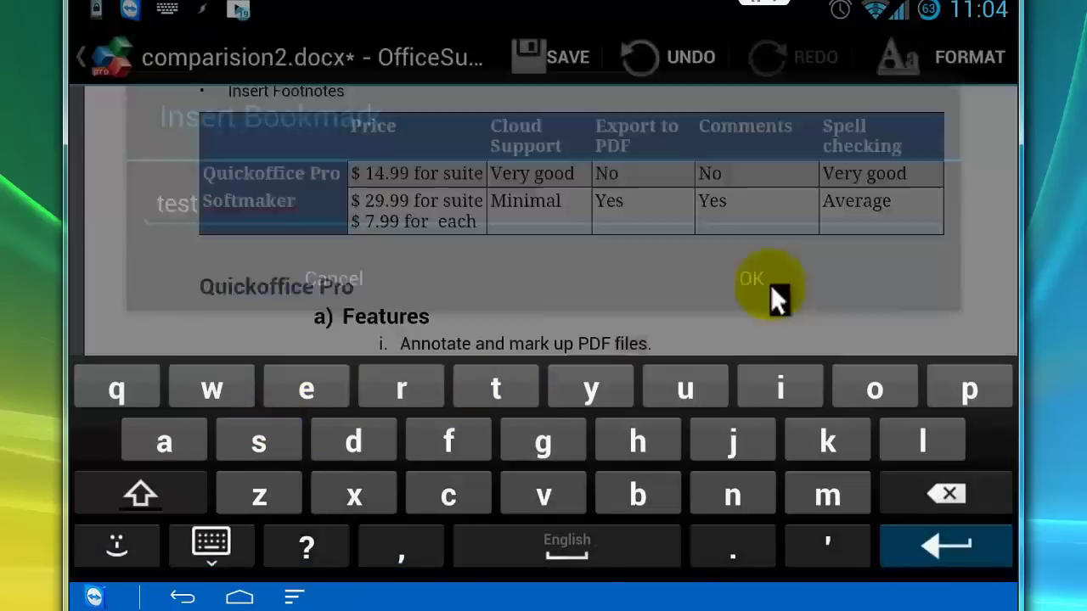
click(212, 548)
- Go to the "test" bookmark from the document's bookmark list
click(293, 597)
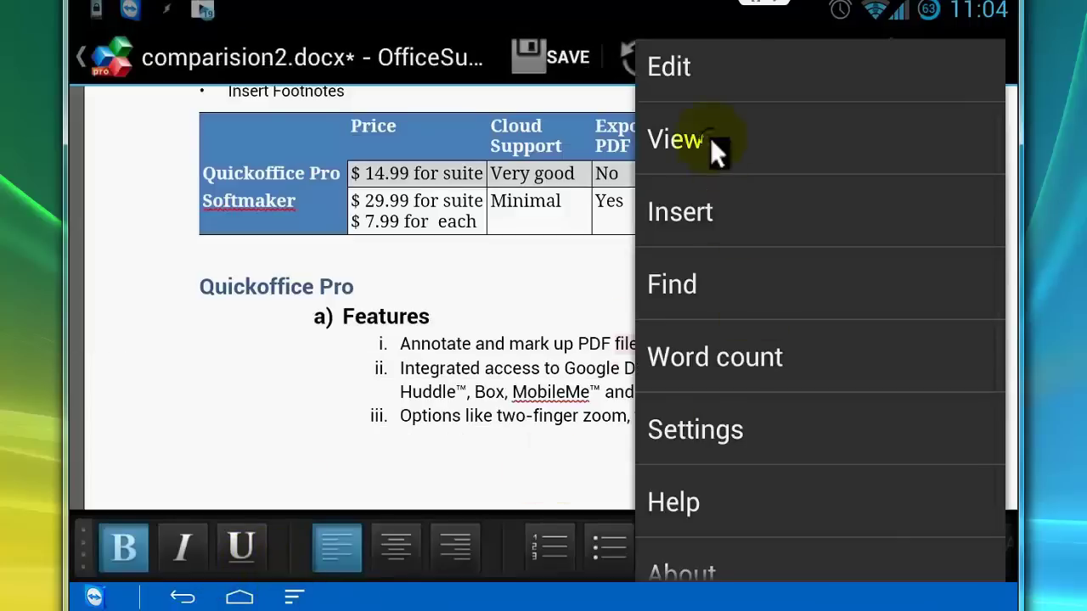
click(710, 139)
click(329, 387)
click(158, 323)
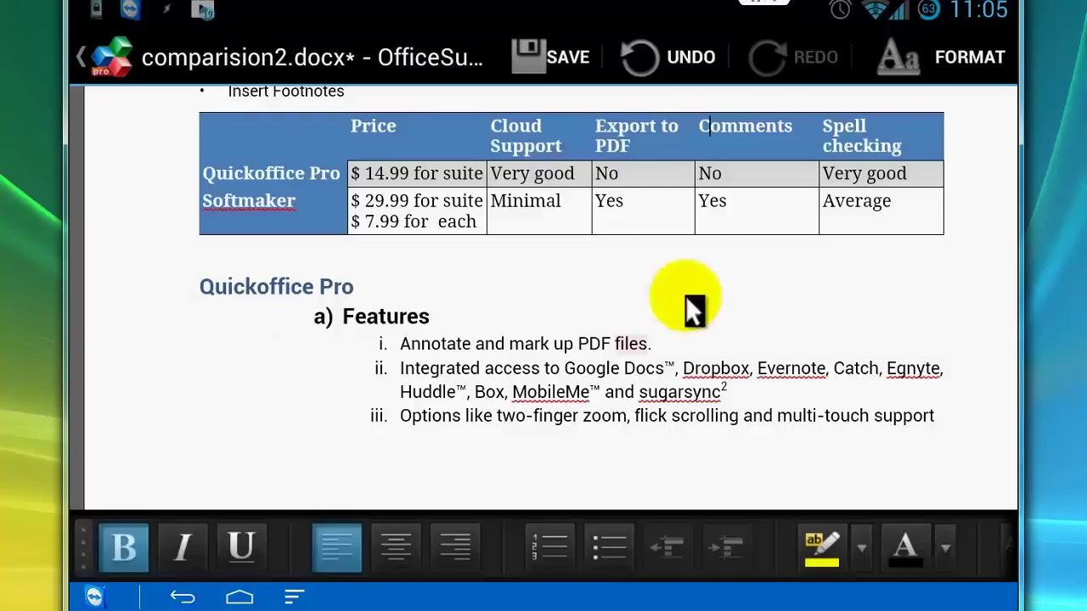
- Delete the "test" bookmark from the document's bookmark list and return to the document
click(294, 597)
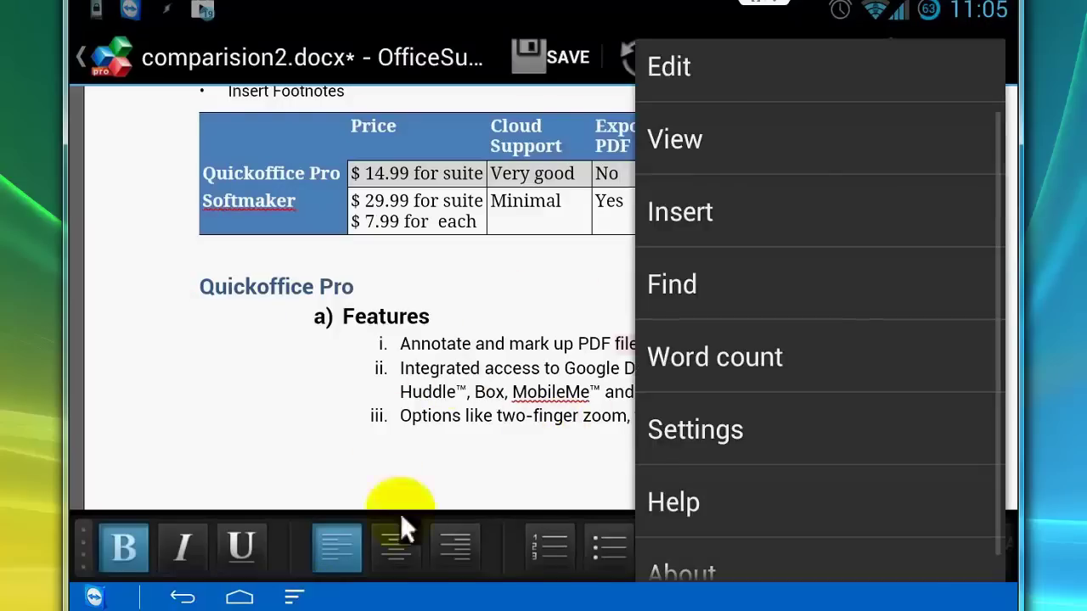
click(704, 144)
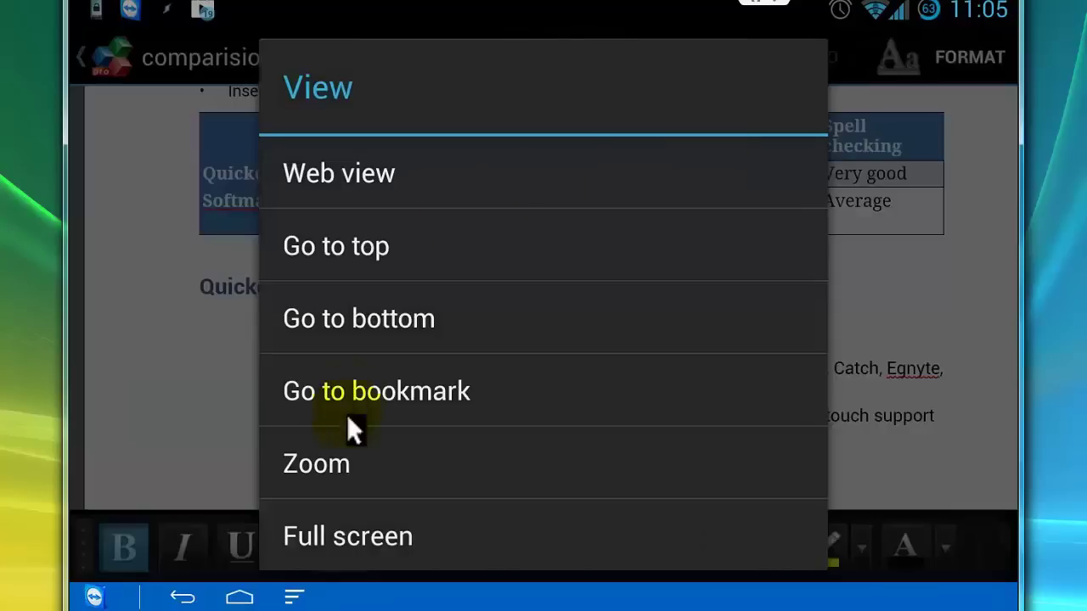
click(339, 389)
click(174, 308)
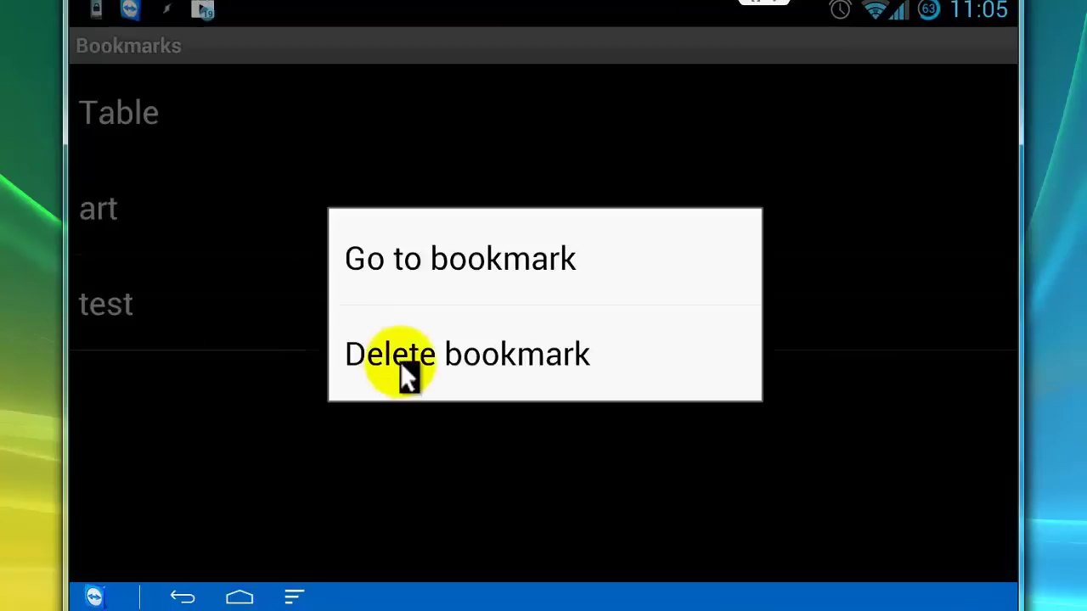
click(405, 376)
click(183, 597)
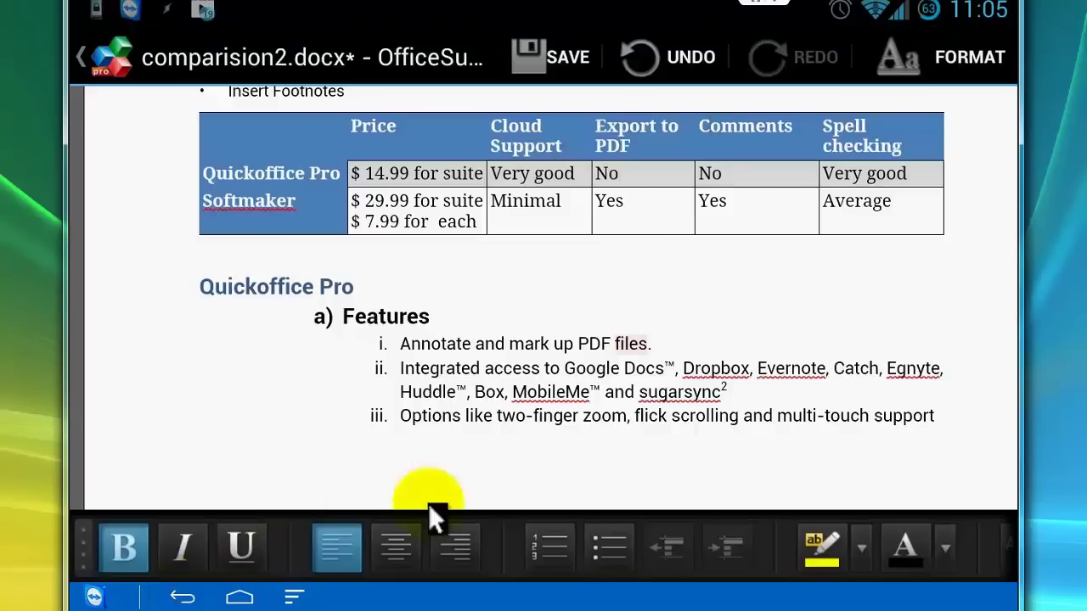
- Insert a footnote reading "test" at the end of Features item iii and hide the on-screen keyboard
drag(758, 333, 752, 243)
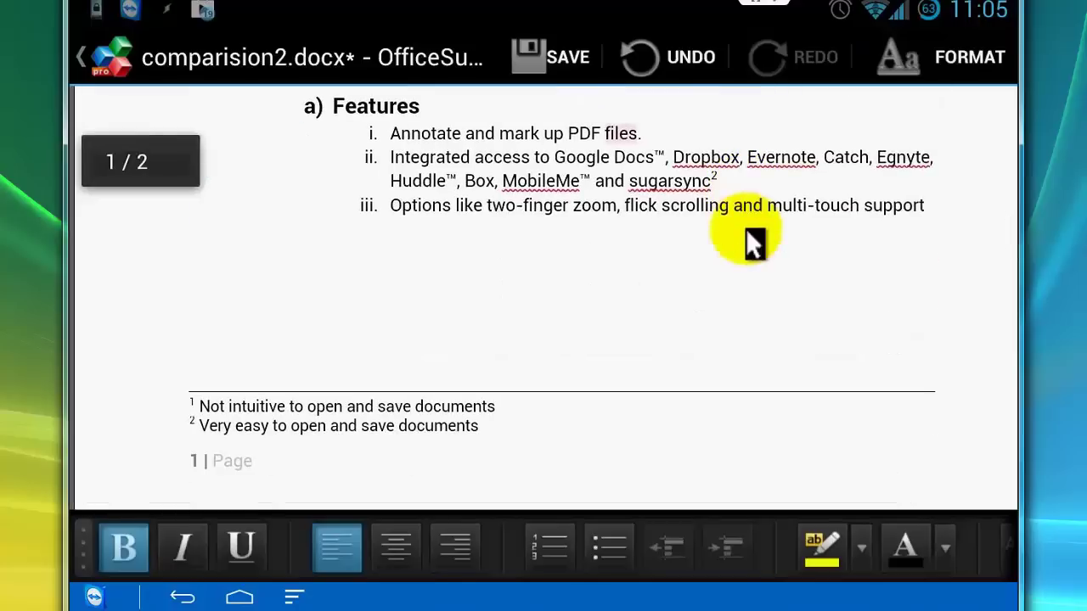
click(929, 208)
click(294, 597)
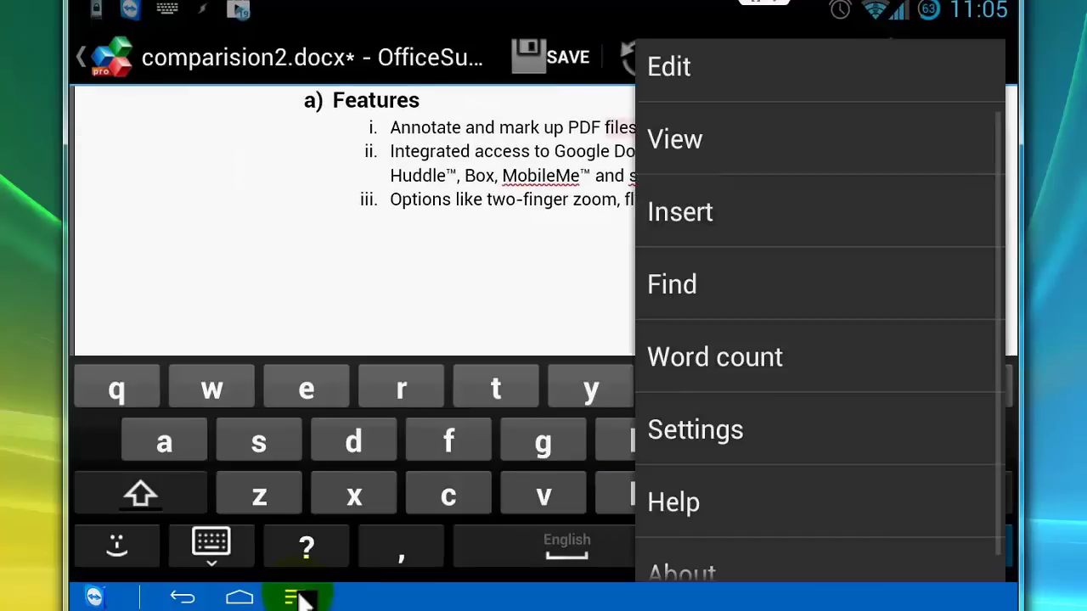
click(727, 219)
scroll(432, 450, down, 2)
click(359, 487)
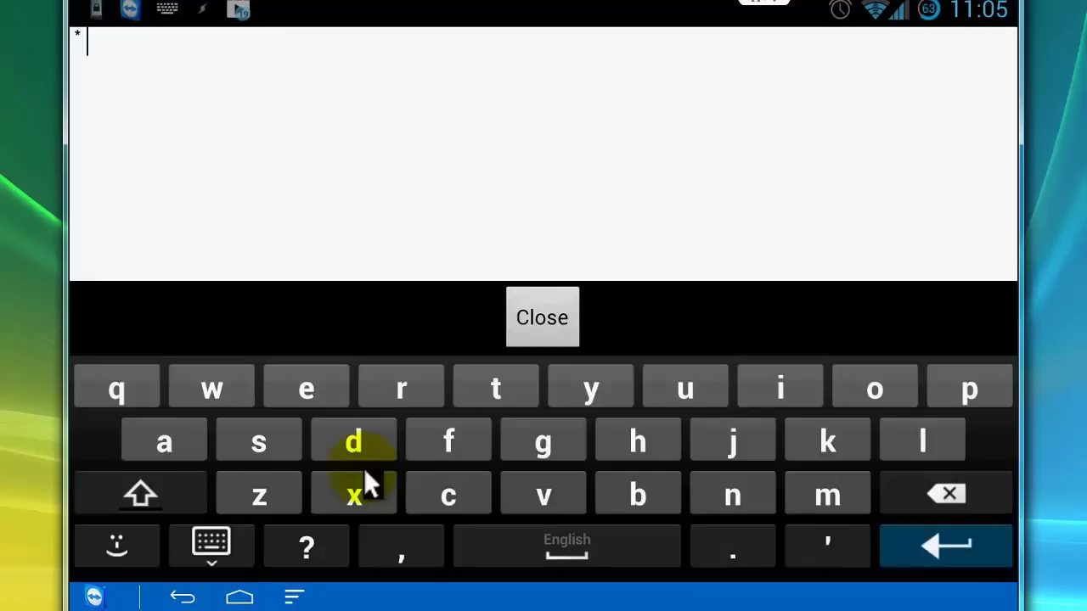
text(test)
click(546, 547)
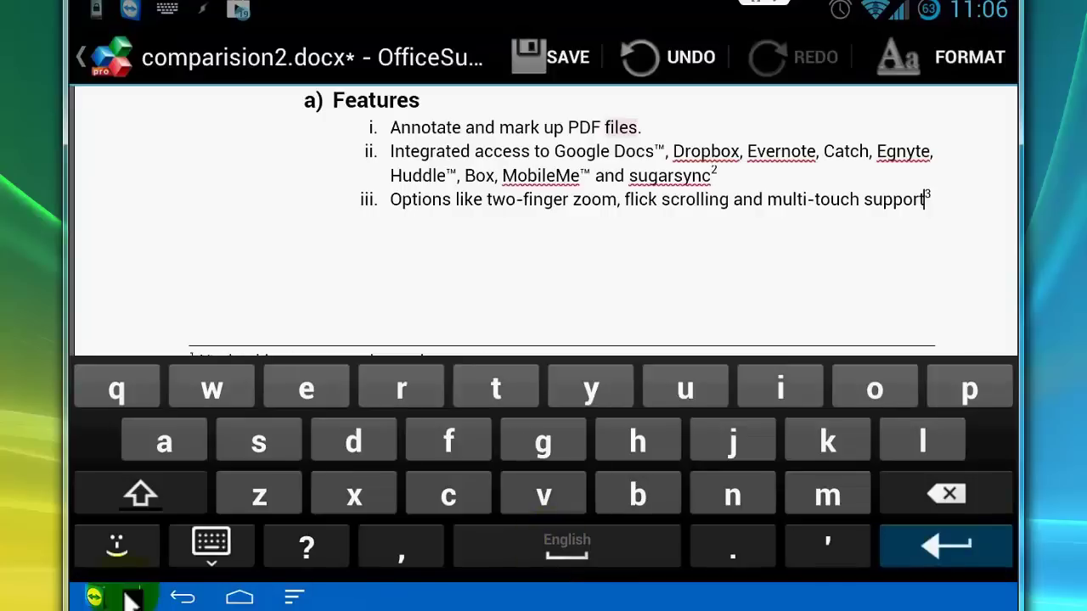
click(181, 596)
- Delete the "test" footnote's reference mark after "multi-touch support" and hide the on-screen keyboard
click(931, 200)
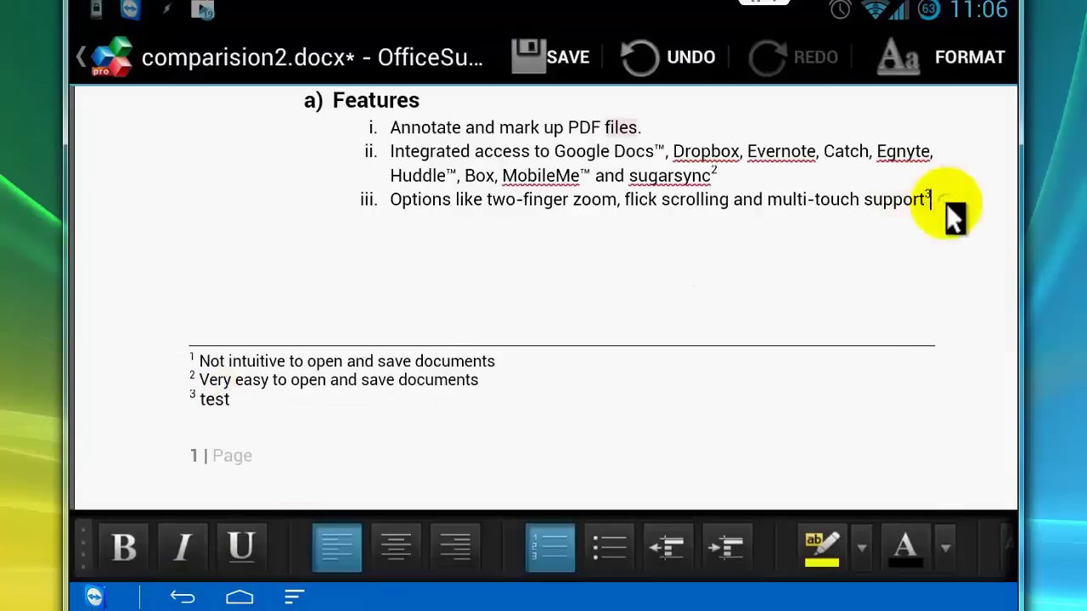
click(942, 499)
click(211, 544)
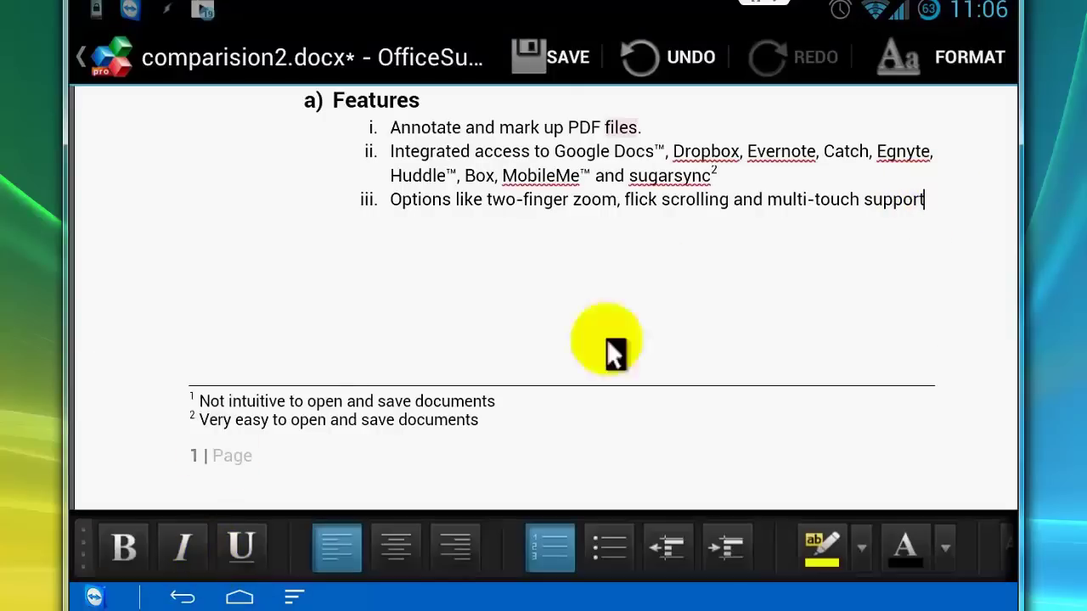
- Run the spell check backward from the cursor and replace "sugarsync" with the suggestion "sugar sync"
drag(821, 546, 723, 529)
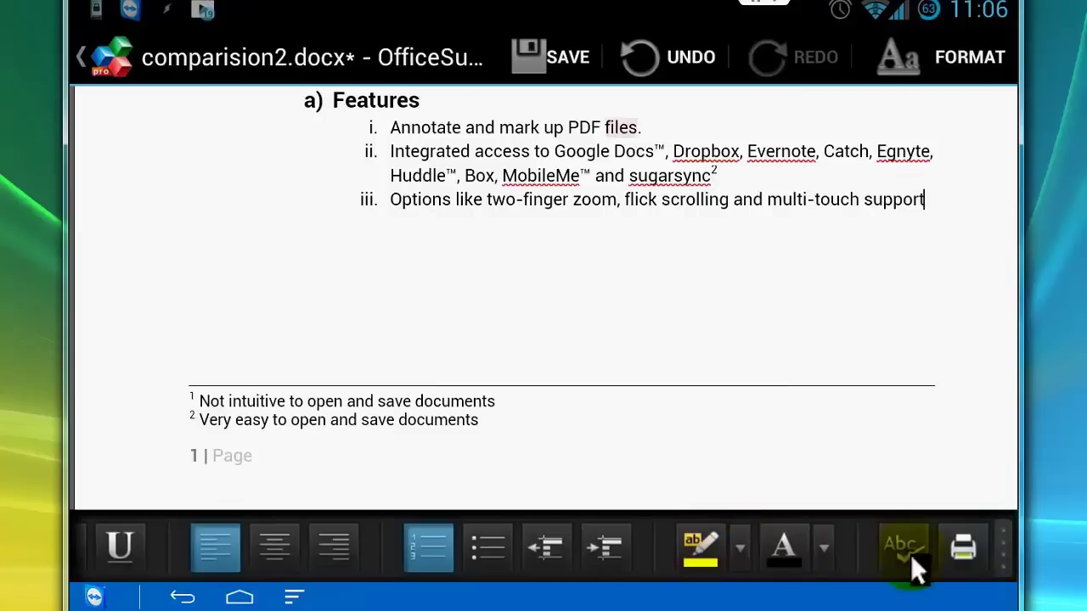
click(911, 556)
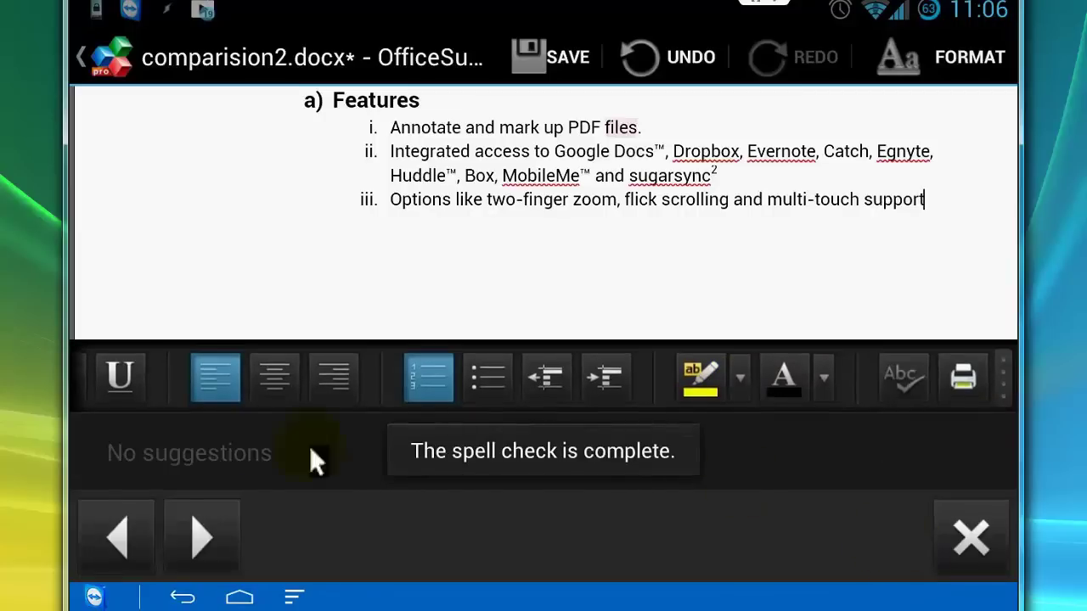
click(107, 535)
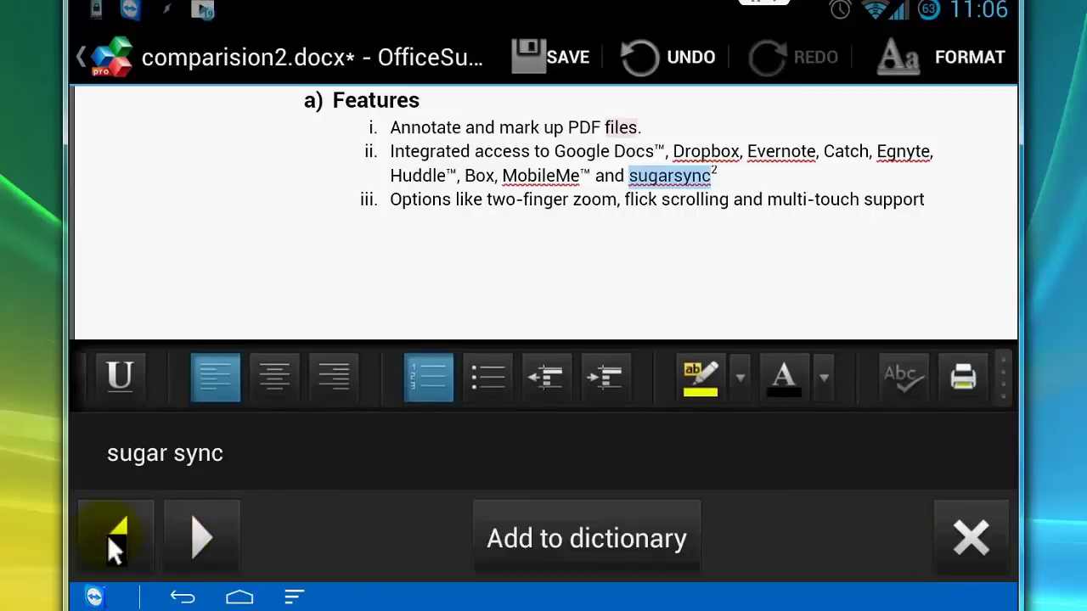
click(172, 459)
click(129, 541)
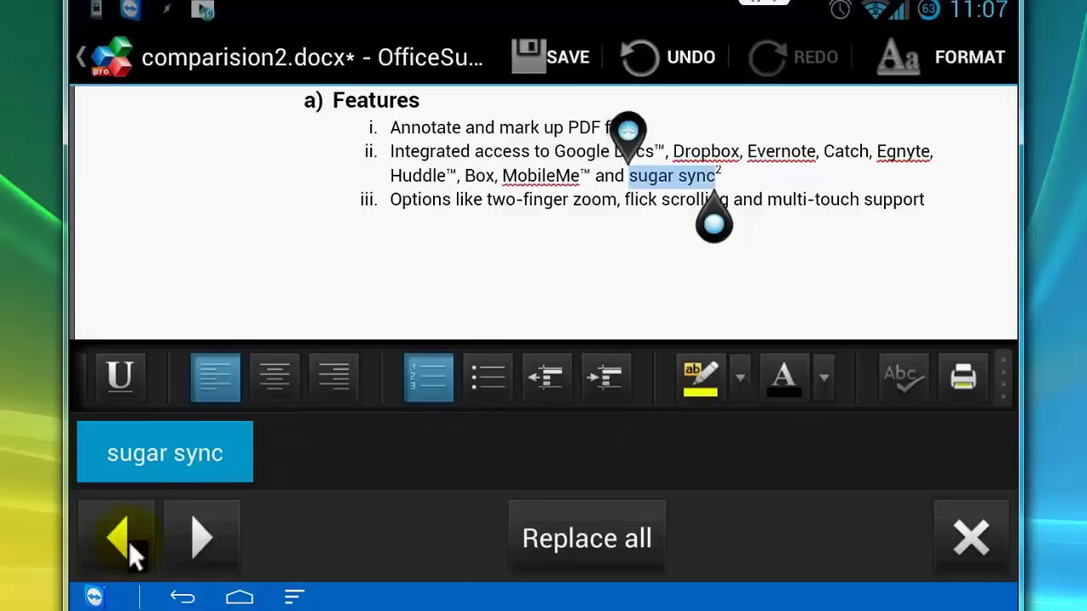
- Step back through the earlier misspelled words, choosing the first suggestion where wanted, and close the spell check
click(177, 463)
click(138, 538)
click(138, 537)
click(138, 537)
click(973, 550)
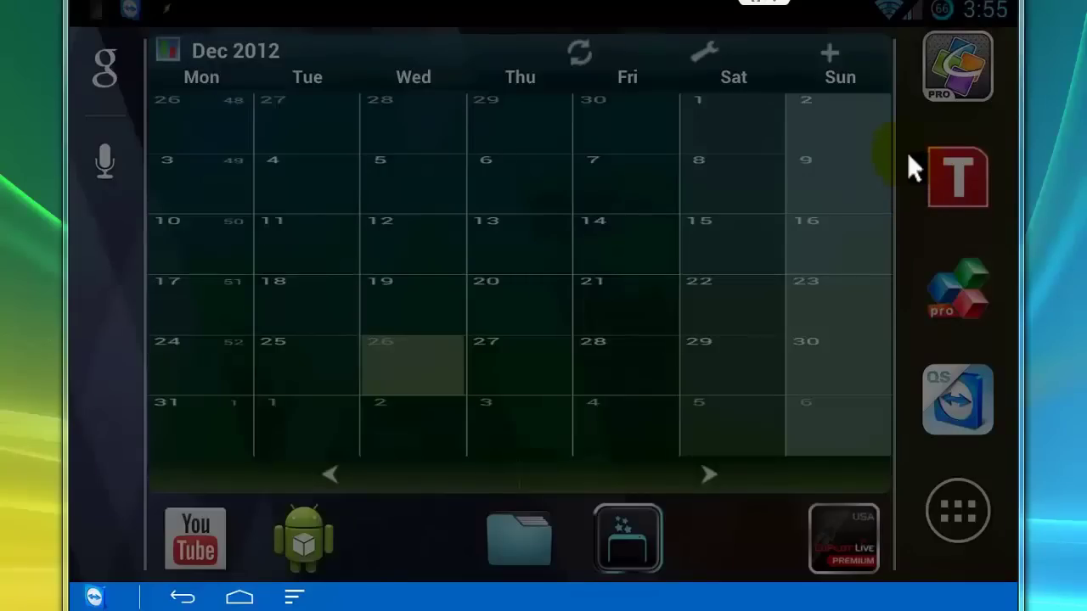
- Switch to Quickoffice Pro and browse the storage locations and cloud accounts in its file manager
click(959, 81)
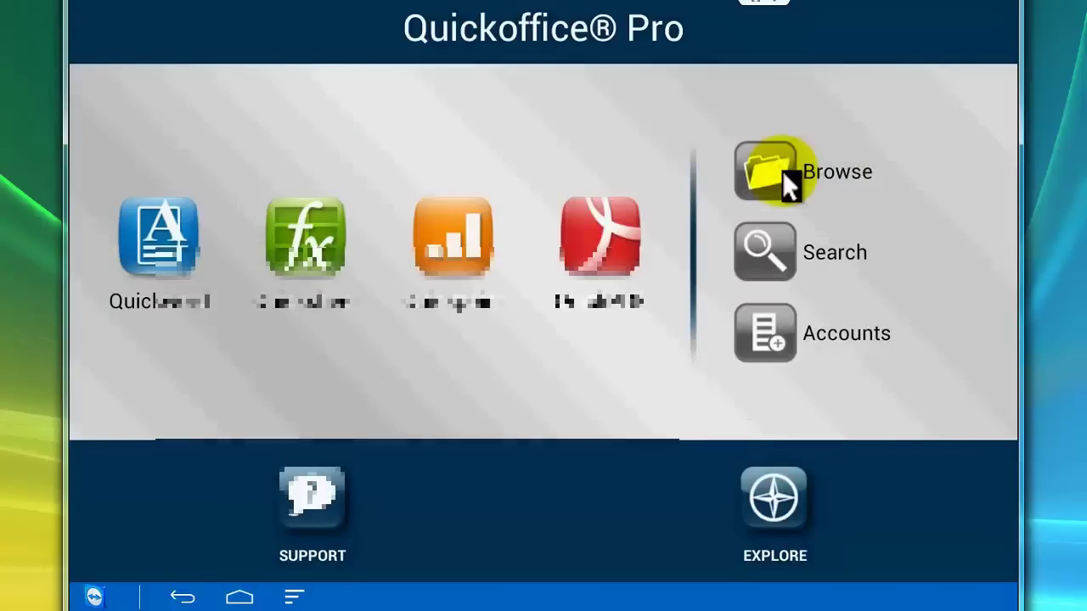
click(782, 171)
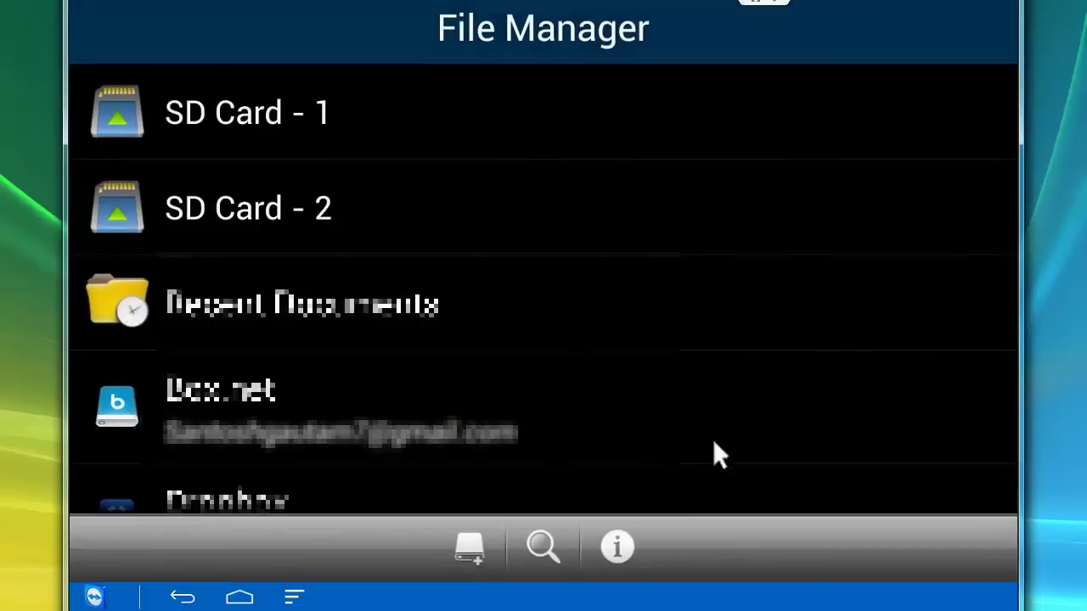
drag(704, 392, 709, 272)
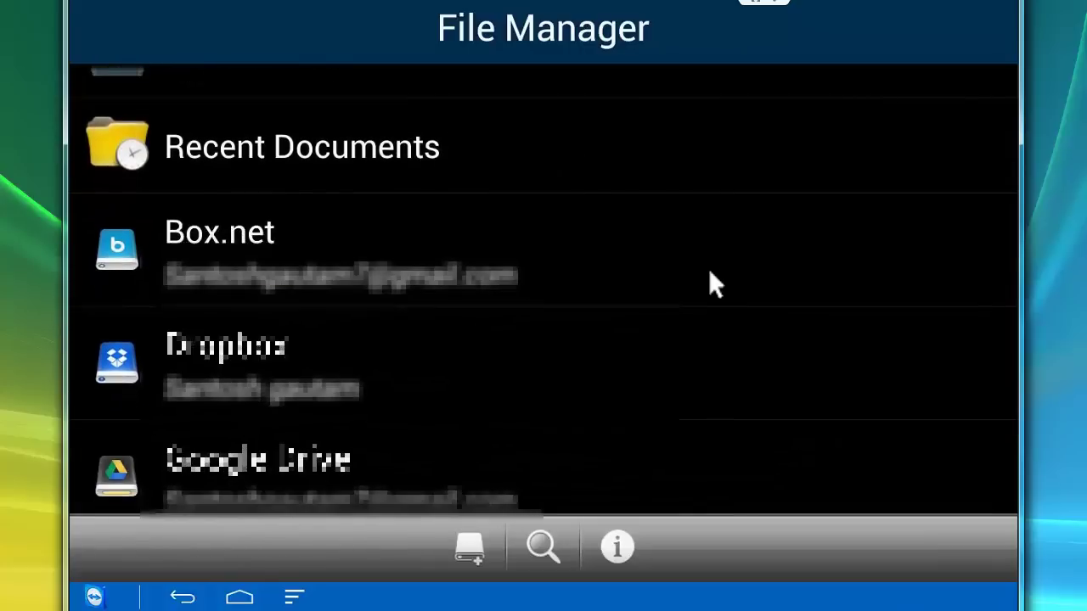
- Examine which cloud services can be added as remote accounts and return to the file manager
click(476, 551)
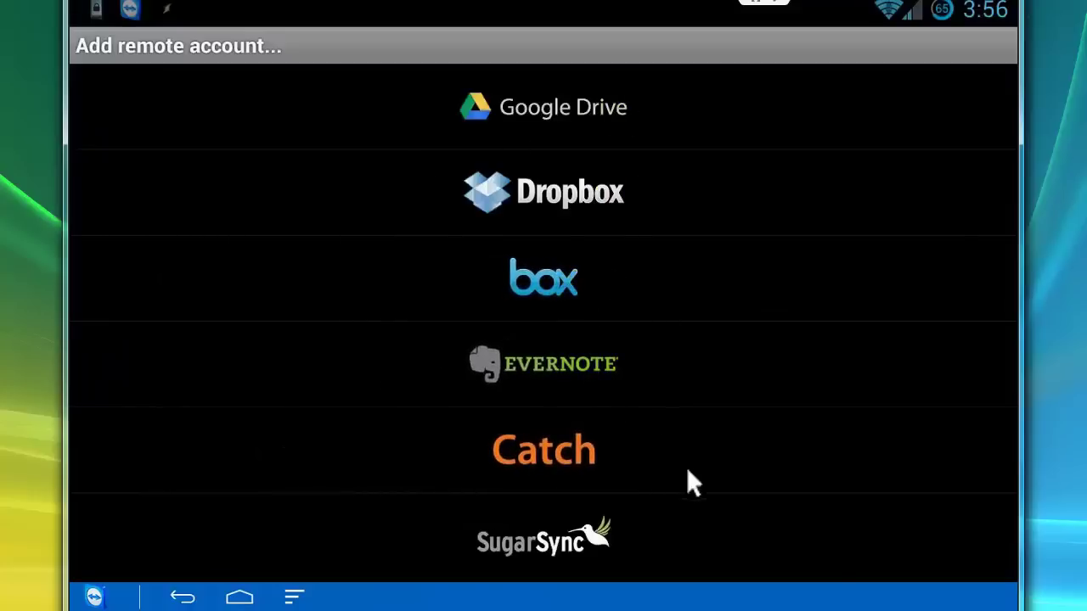
drag(759, 425, 756, 235)
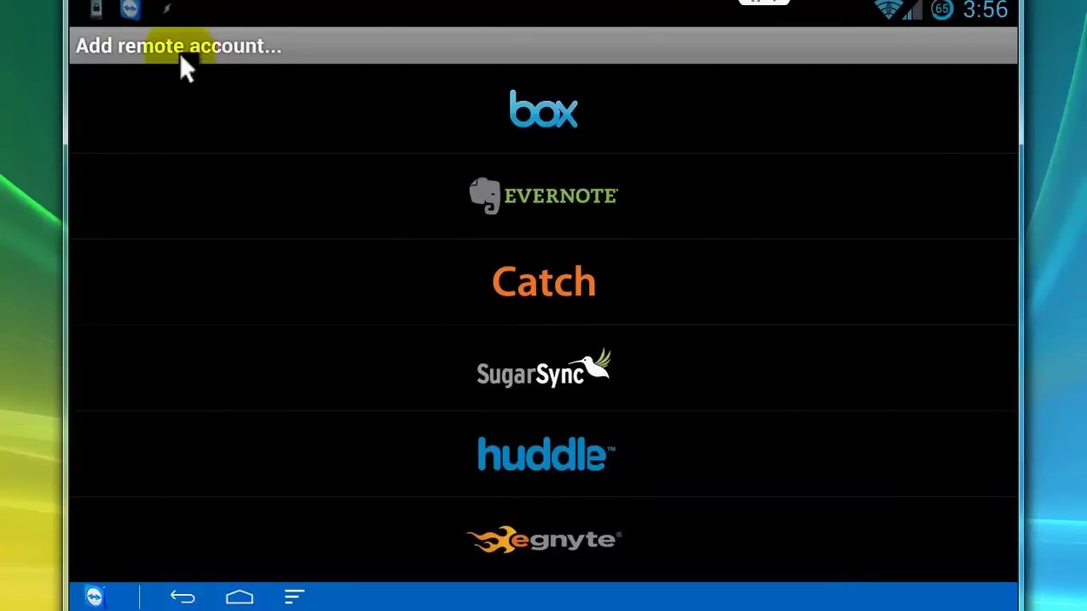
click(182, 596)
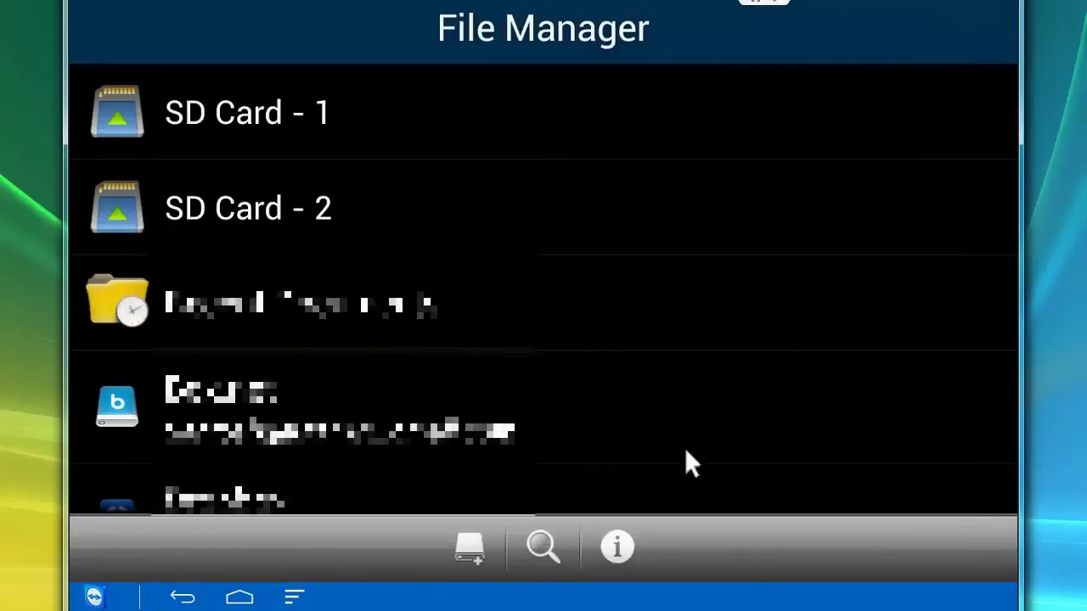
- Open comparision2.docx from one of the connected cloud accounts
drag(685, 450, 658, 276)
click(595, 348)
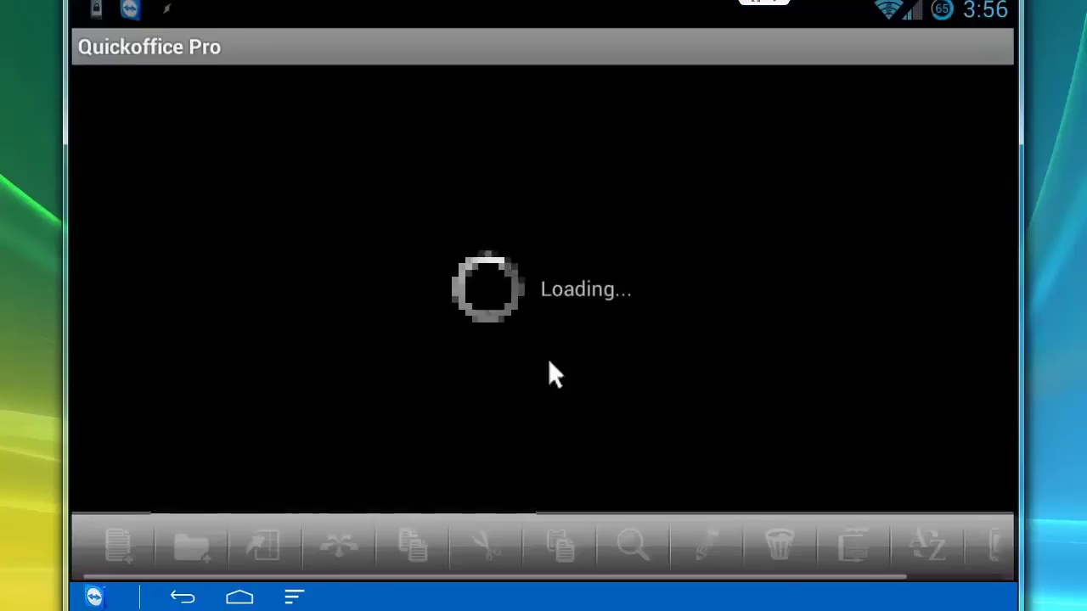
click(405, 395)
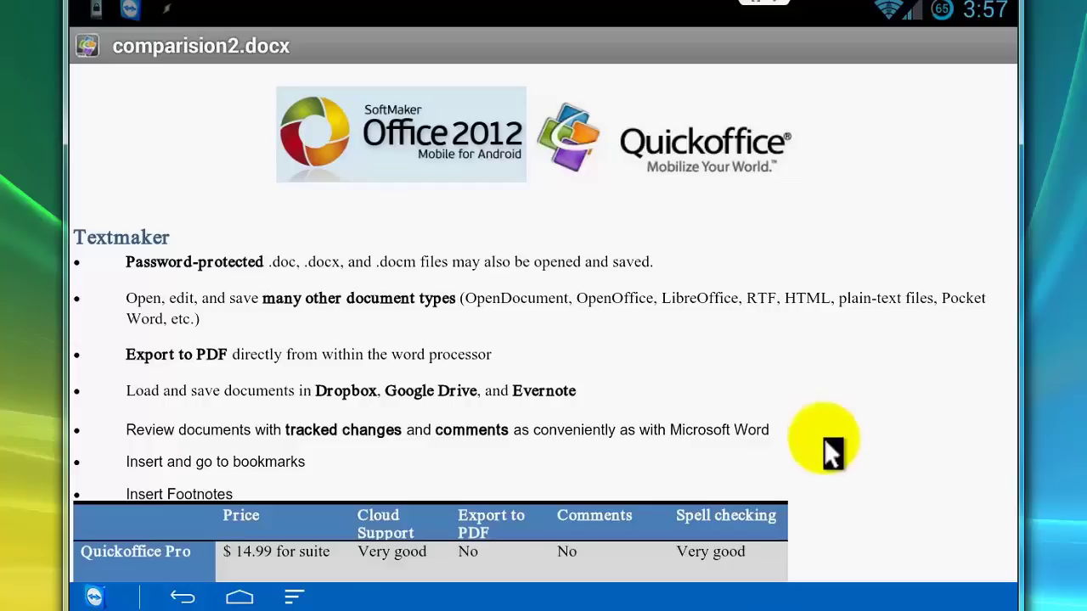
- Look through the document's table, feature lists and clip art to its end and return to the beginning
drag(568, 475, 564, 284)
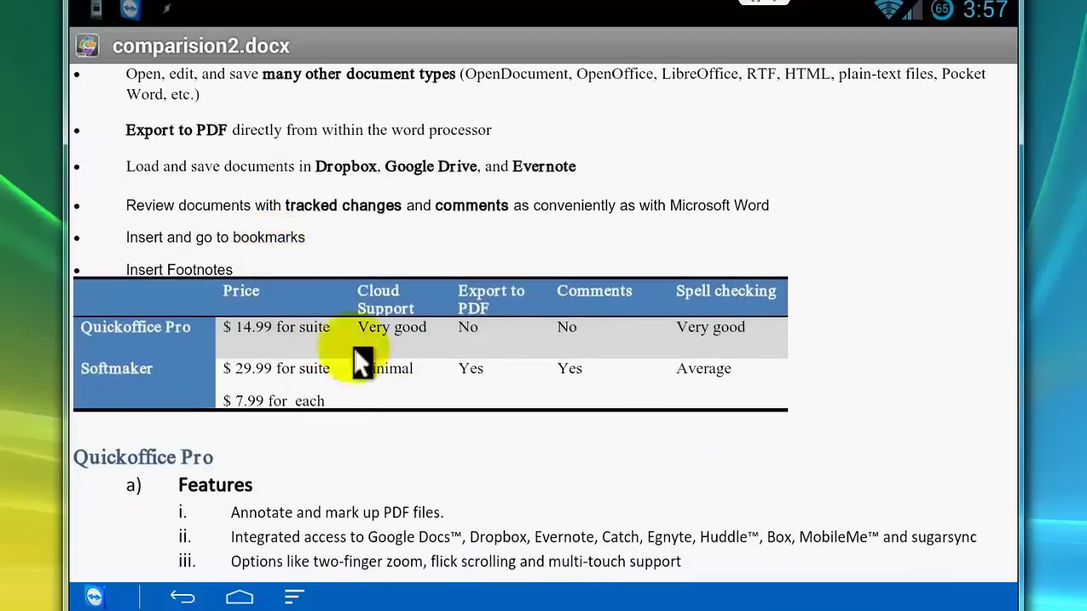
drag(501, 386, 497, 291)
drag(562, 312, 541, 194)
drag(722, 335, 681, 134)
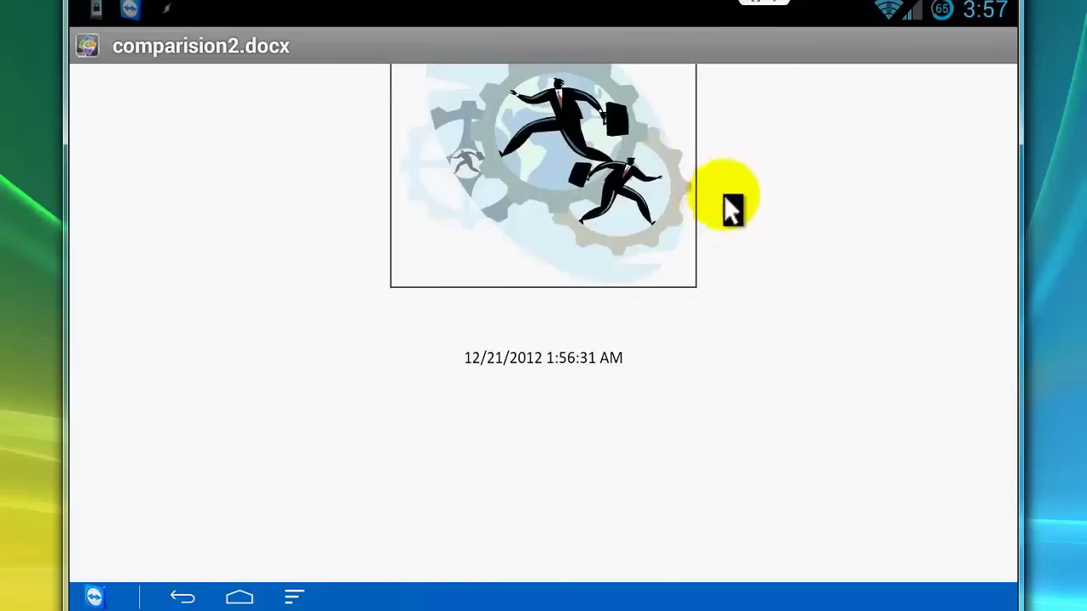
drag(723, 213, 909, 575)
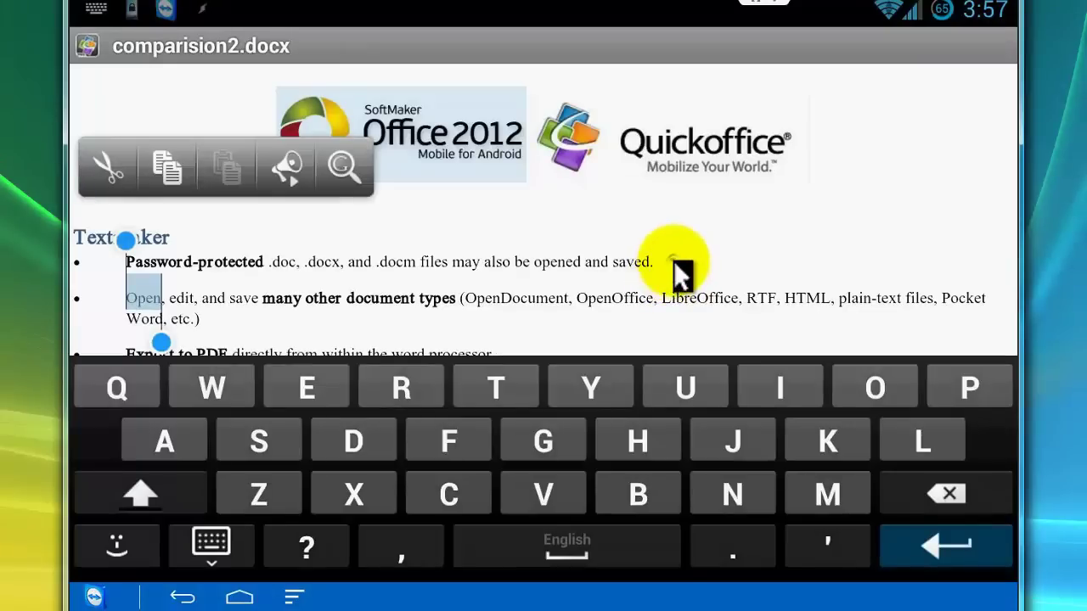
- Change the end of the first Textmaker bullet to "saved words." and hide the on-screen keyboard
click(672, 262)
key(BackSpace)
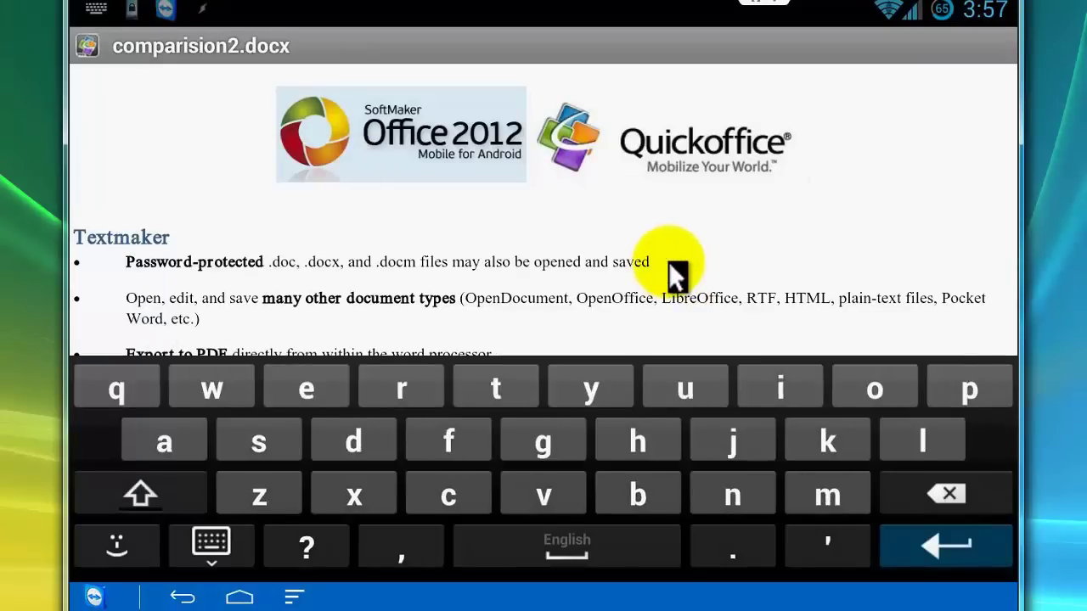
text(words.)
key(Escape)
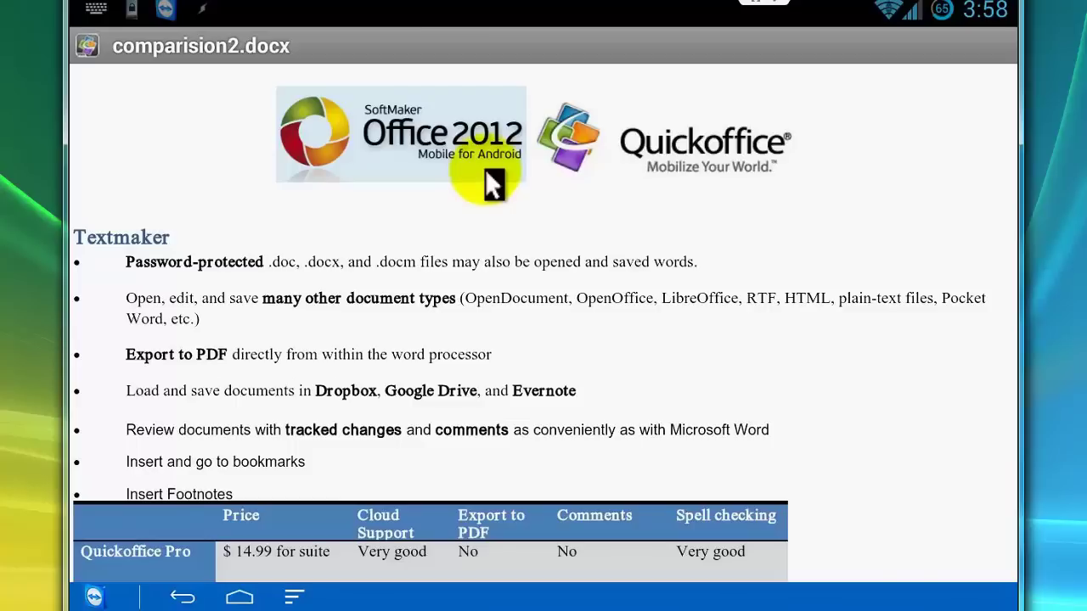
- Try to select the SoftMaker Office 2012 picture for editing
click(484, 168)
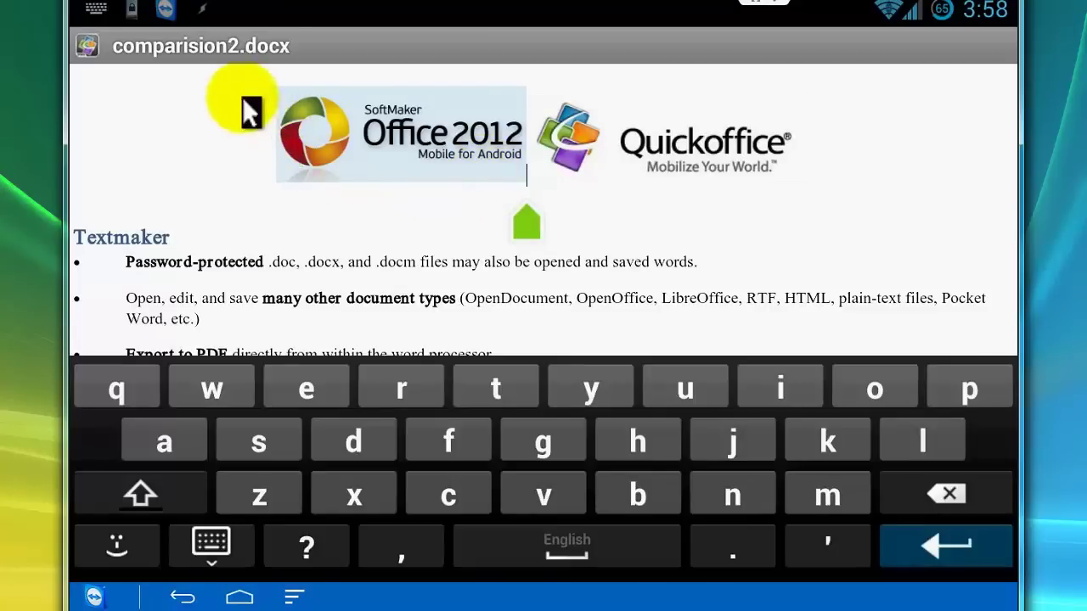
key(Escape)
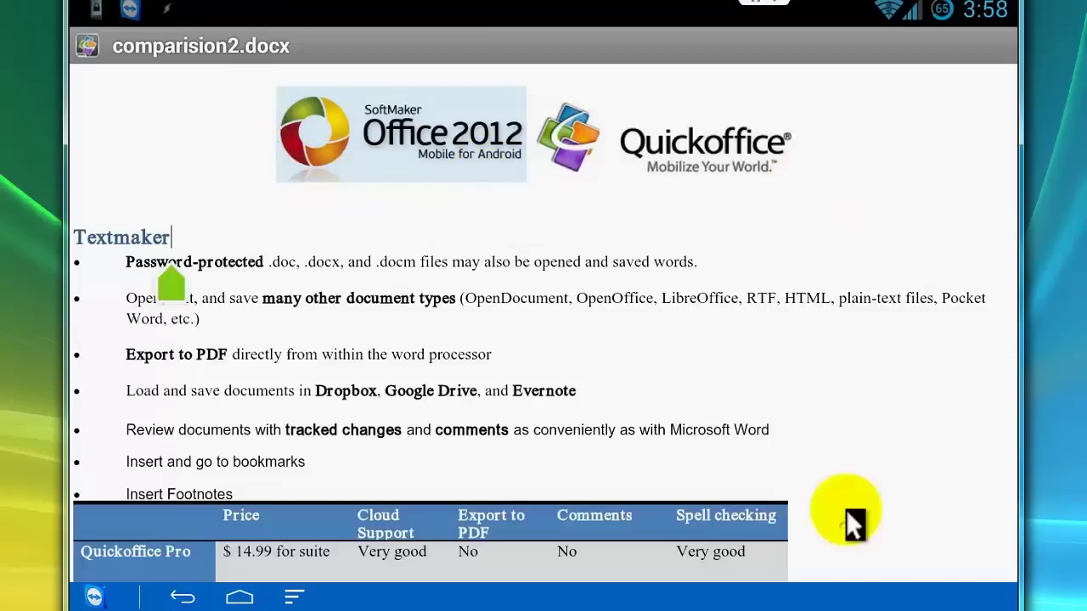
- Put the comparison table into editing mode and add an empty column after Spell checking
drag(853, 458, 843, 293)
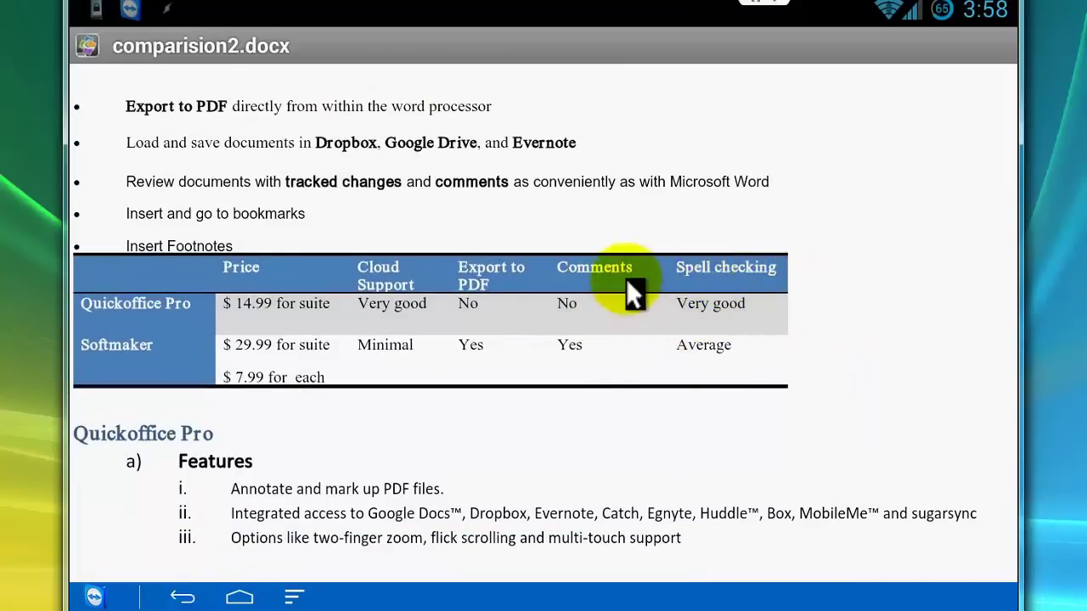
click(628, 280)
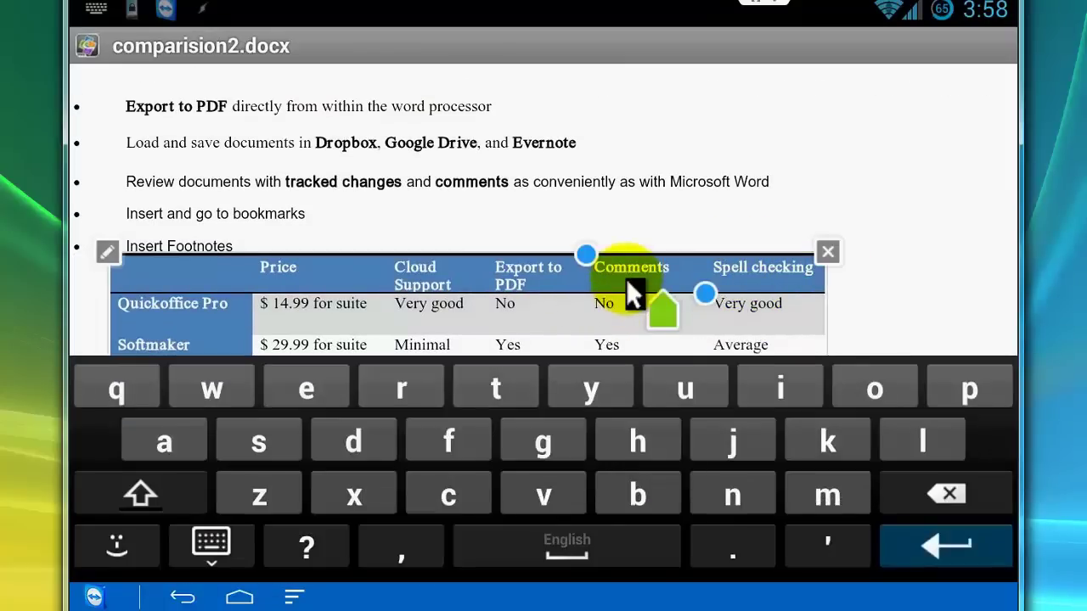
click(106, 253)
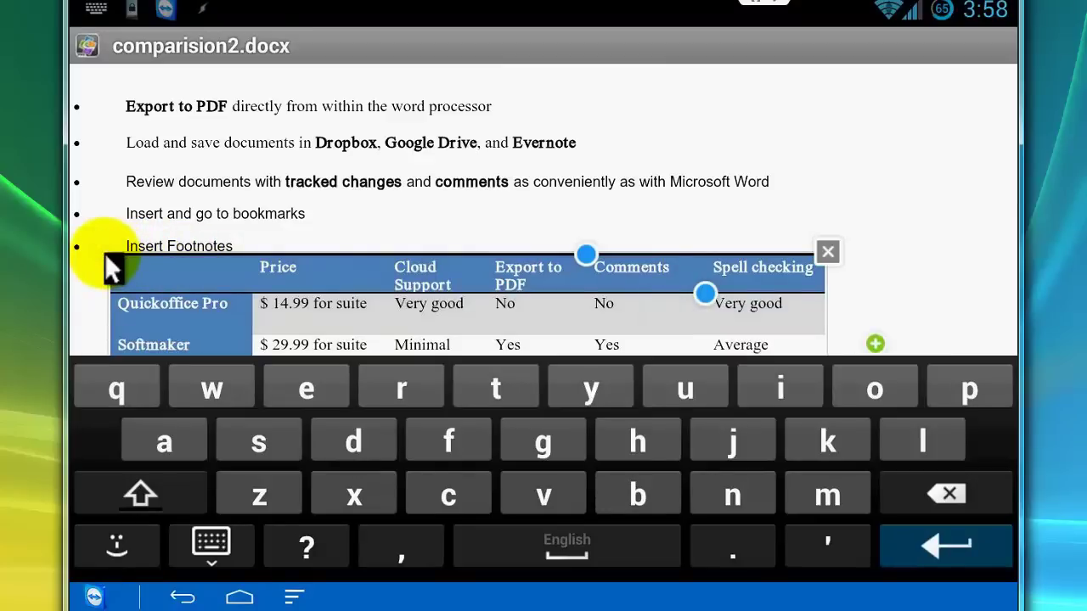
click(232, 548)
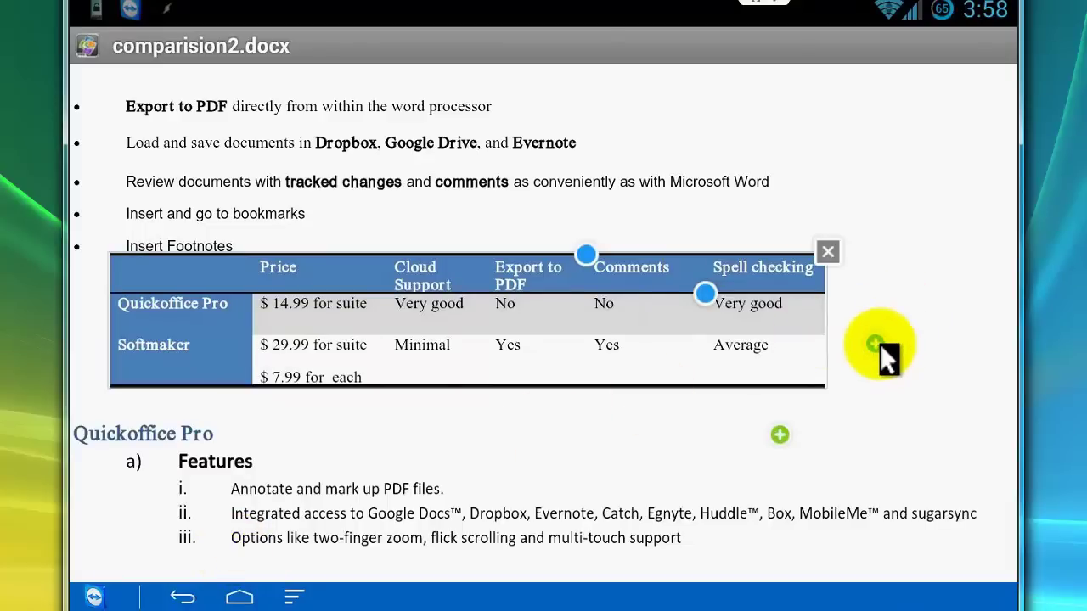
click(879, 343)
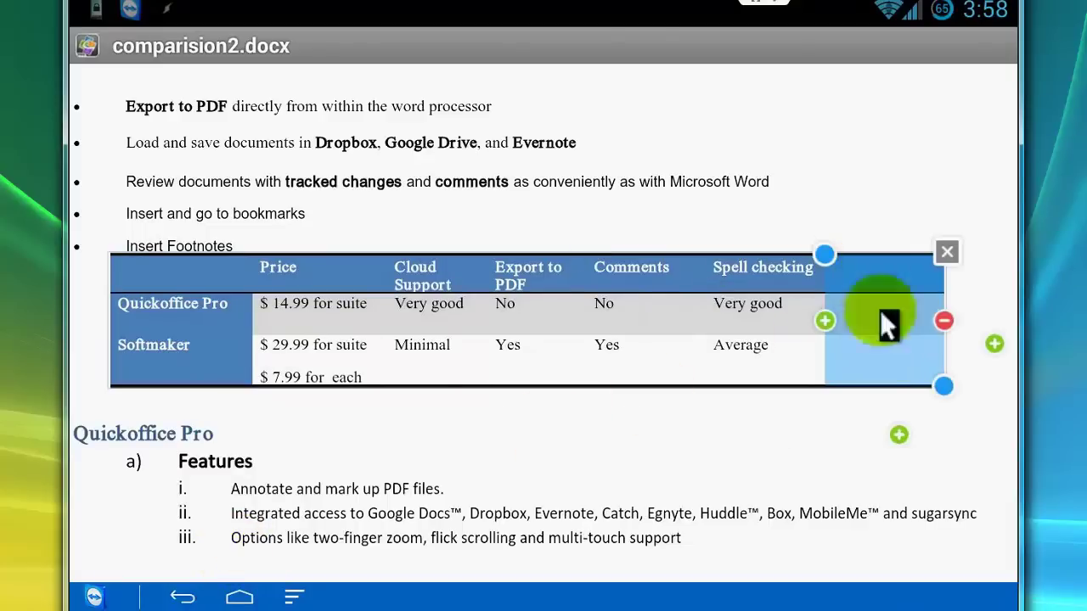
- Add an empty row below the Softmaker row of the comparison table and remove it again
click(899, 434)
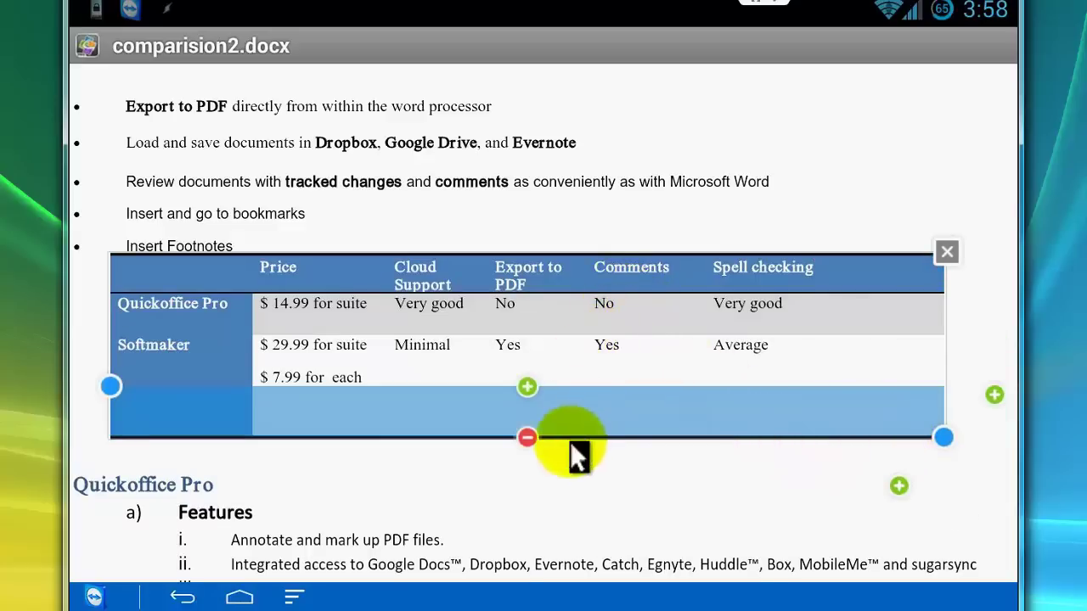
click(526, 438)
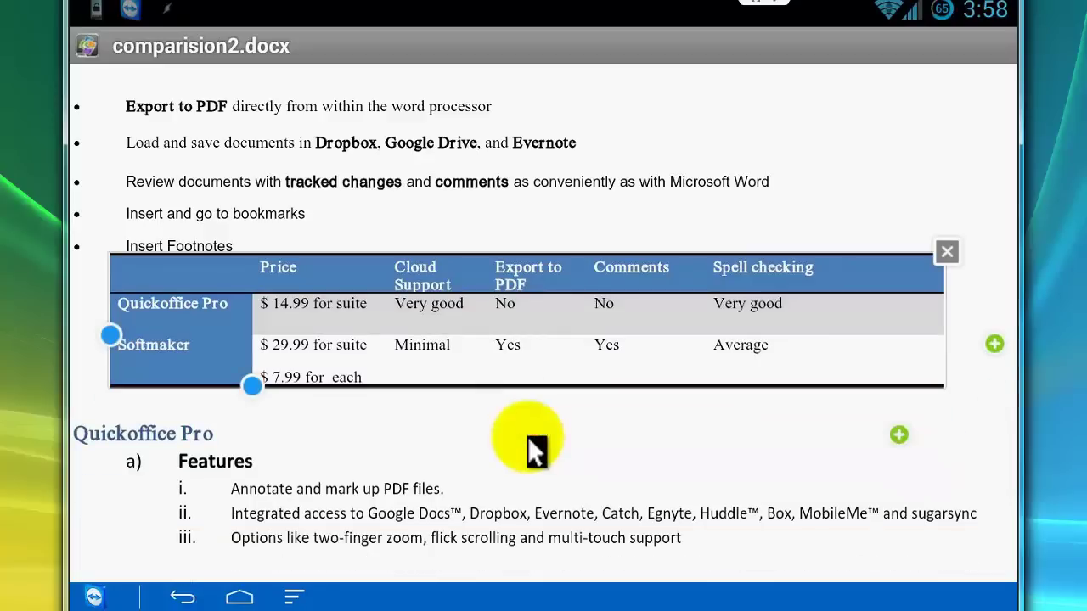
- Fill the comparison table's new last column with Officesuite as header, No for Quickoffice Pro and Yes for Softmaker, and leave table editing
click(849, 286)
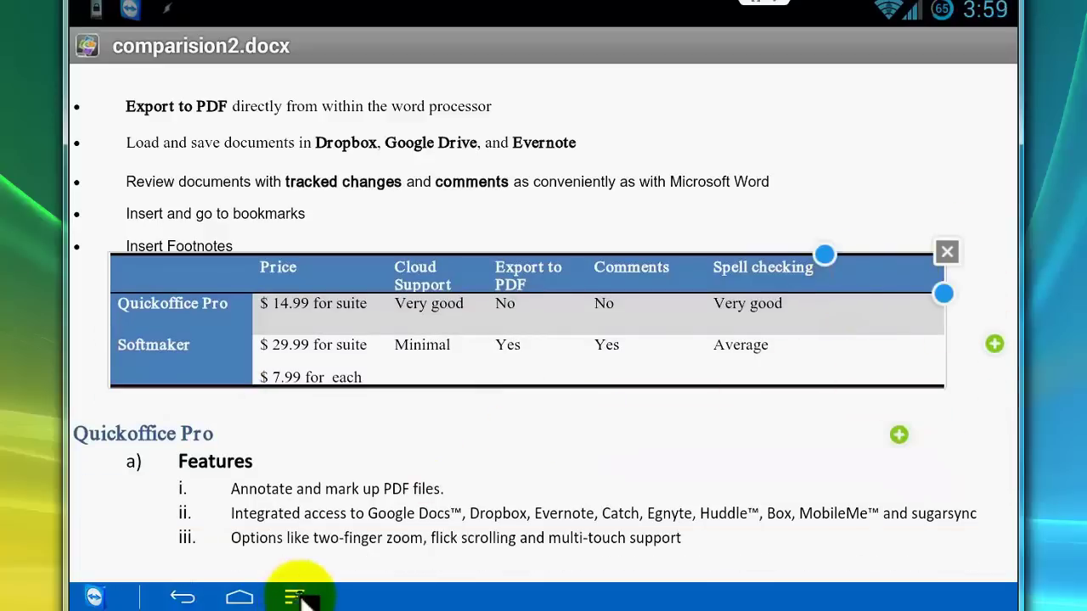
click(297, 597)
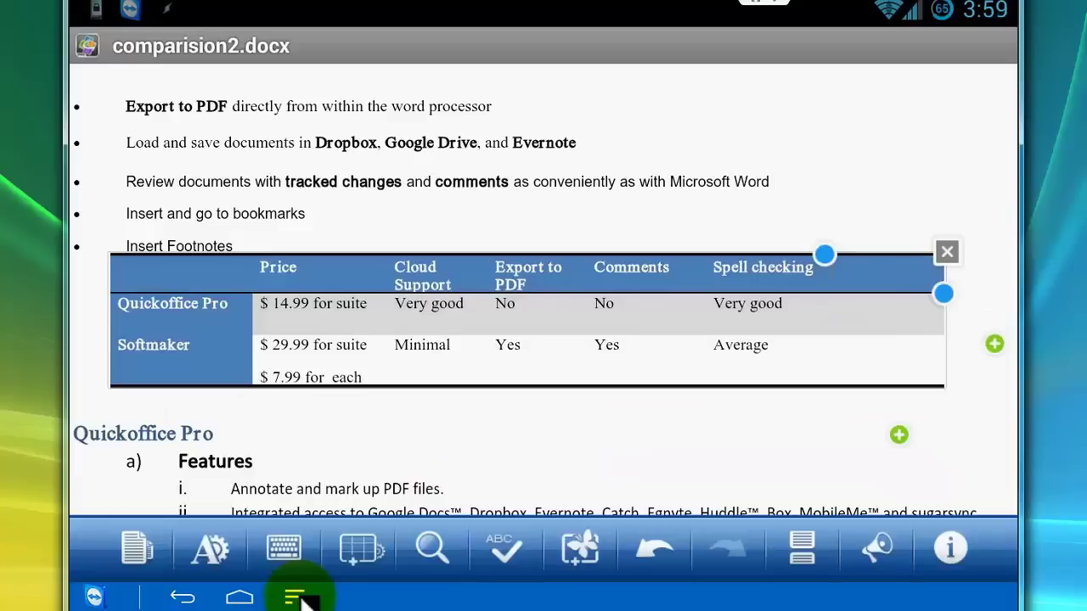
click(290, 553)
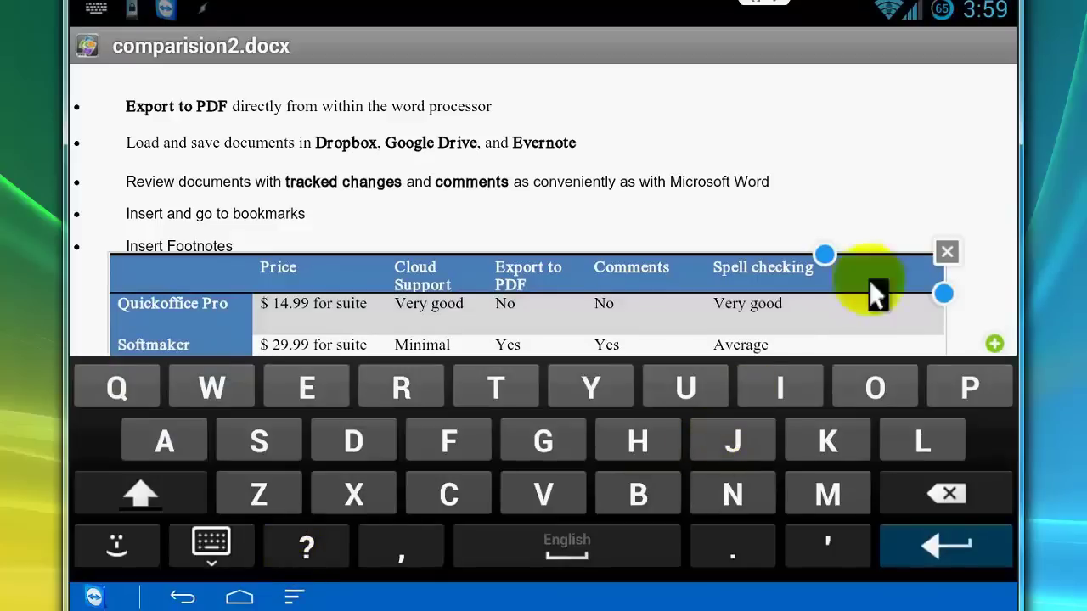
text(Offi)
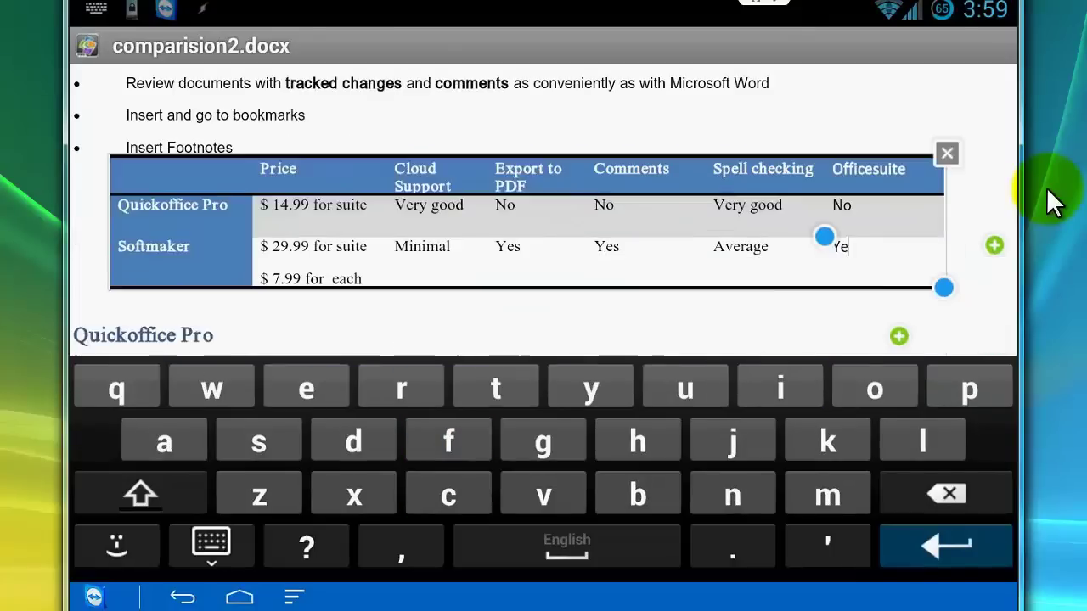
text(suite)
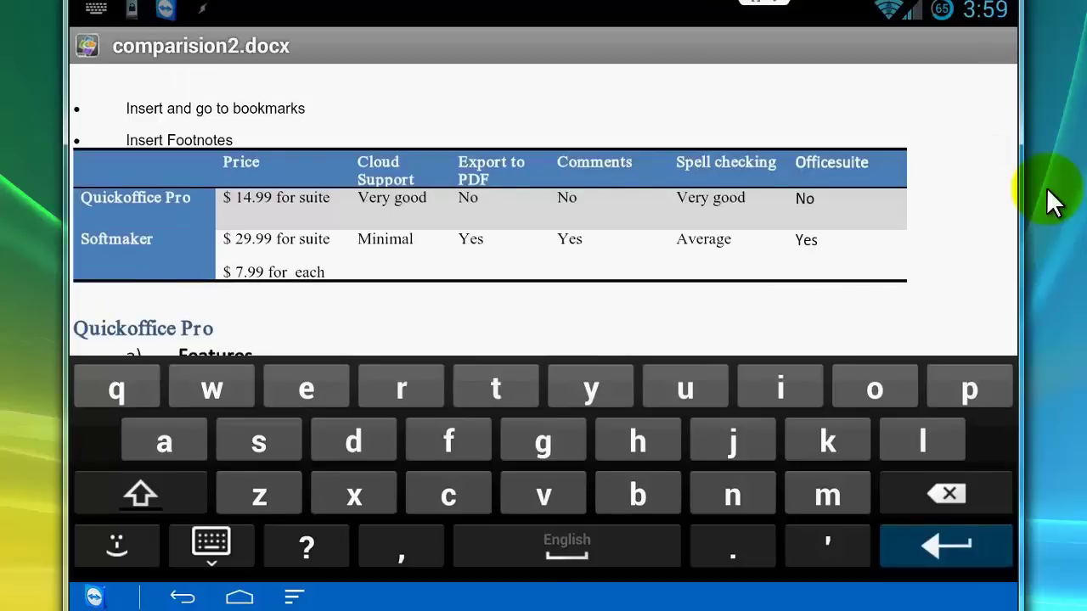
mouse_move(843, 208)
mouse_down()
mouse_move(861, 206)
mouse_move(837, 187)
mouse_move(900, 176)
mouse_up()
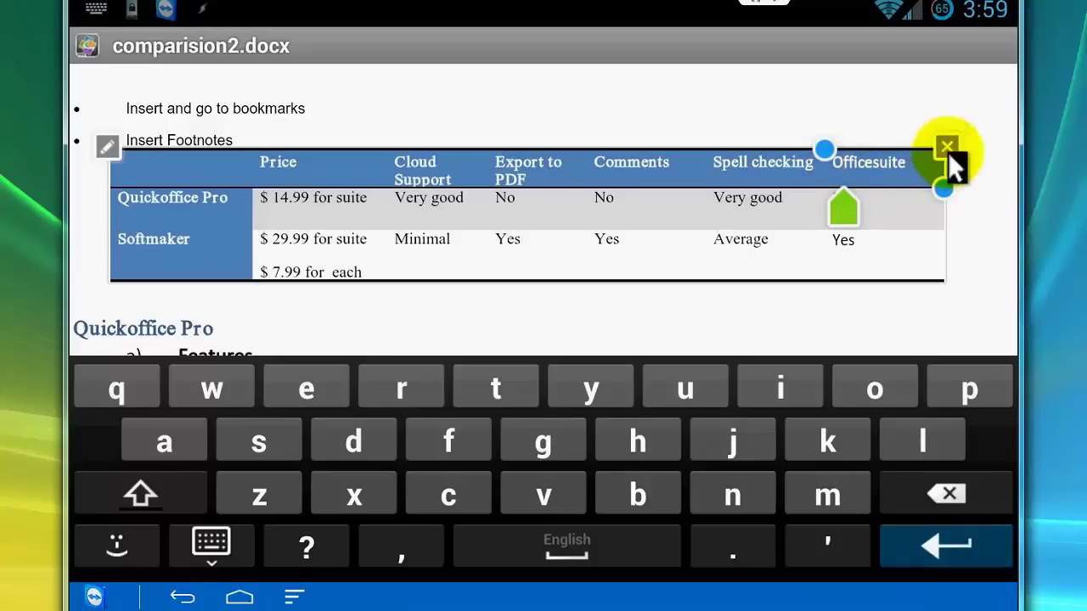
text(No)
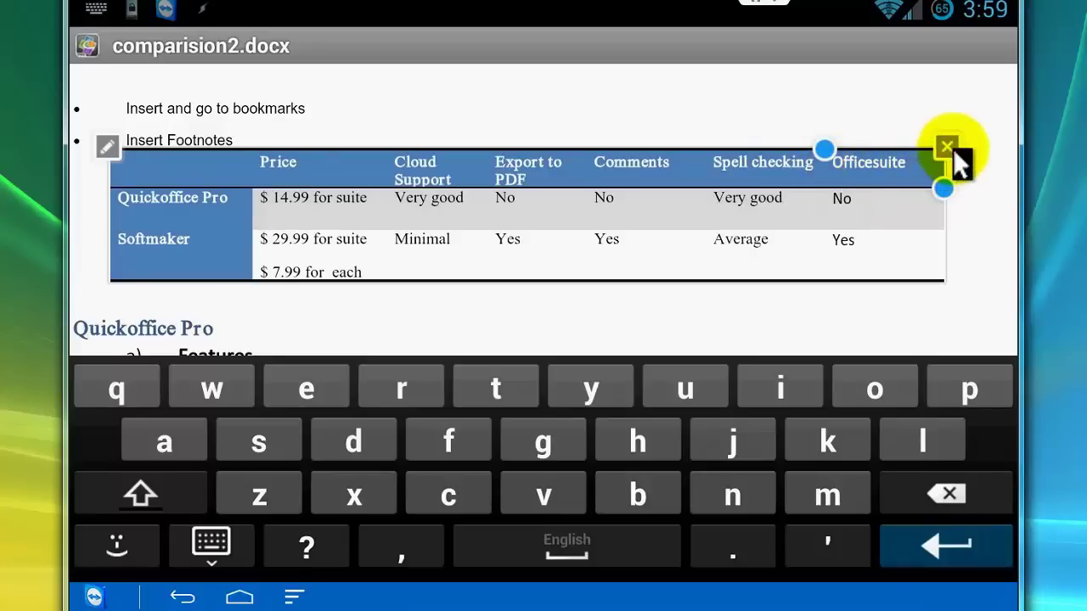
click(948, 149)
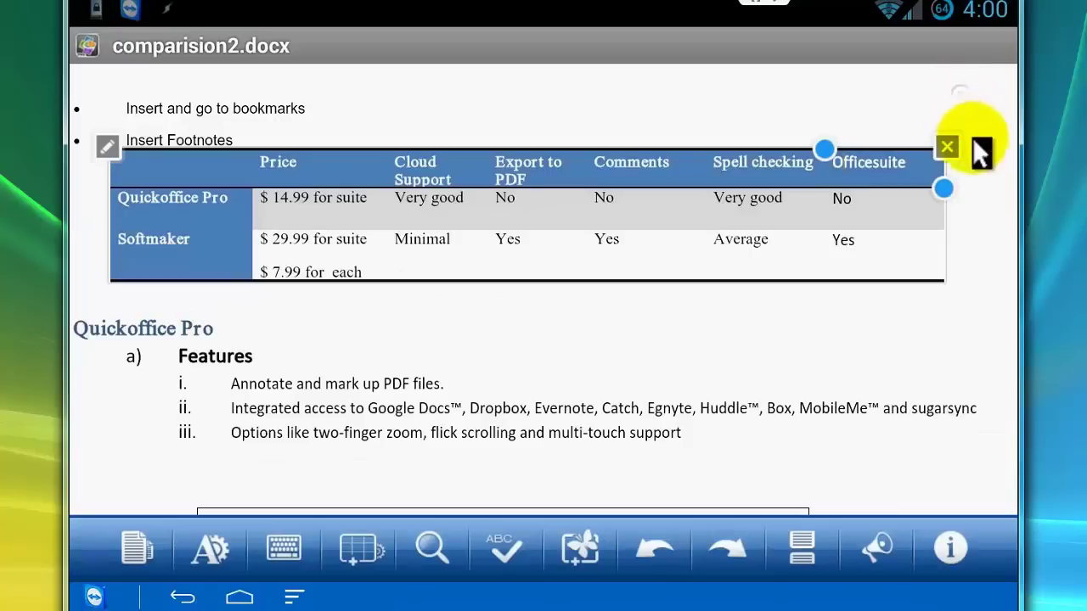
- Start the spell check at the beginning of the document and go backwards through the flagged words to the Textmaker heading
drag(980, 153, 970, 478)
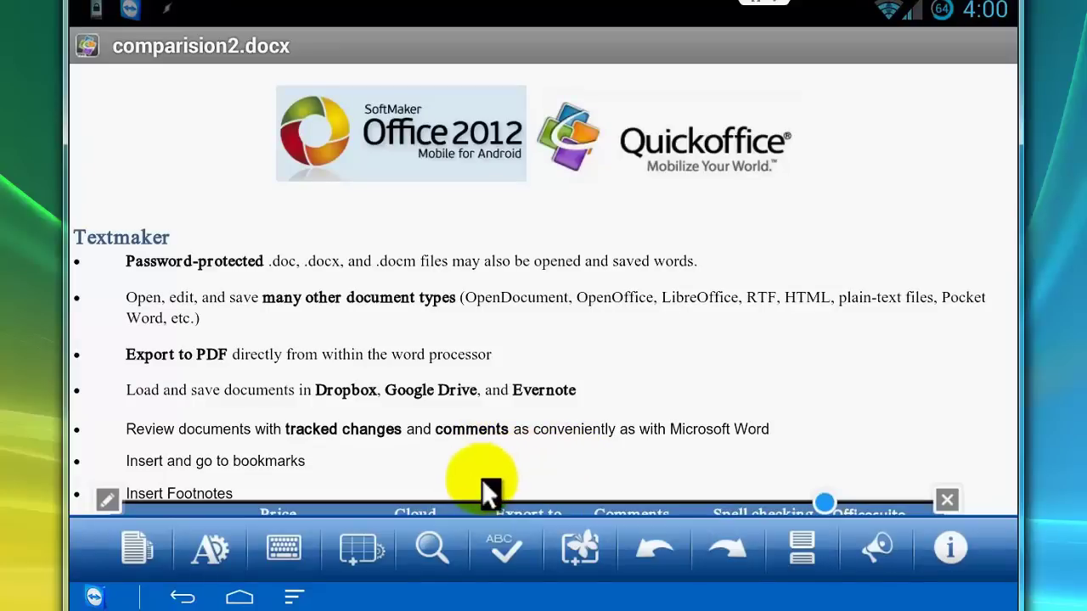
click(506, 550)
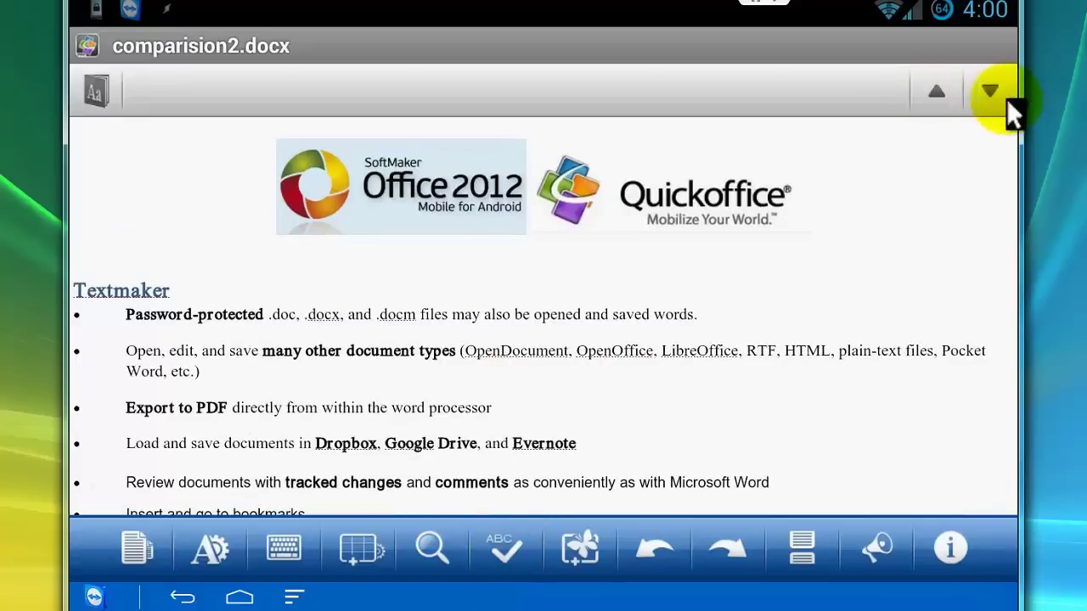
click(934, 93)
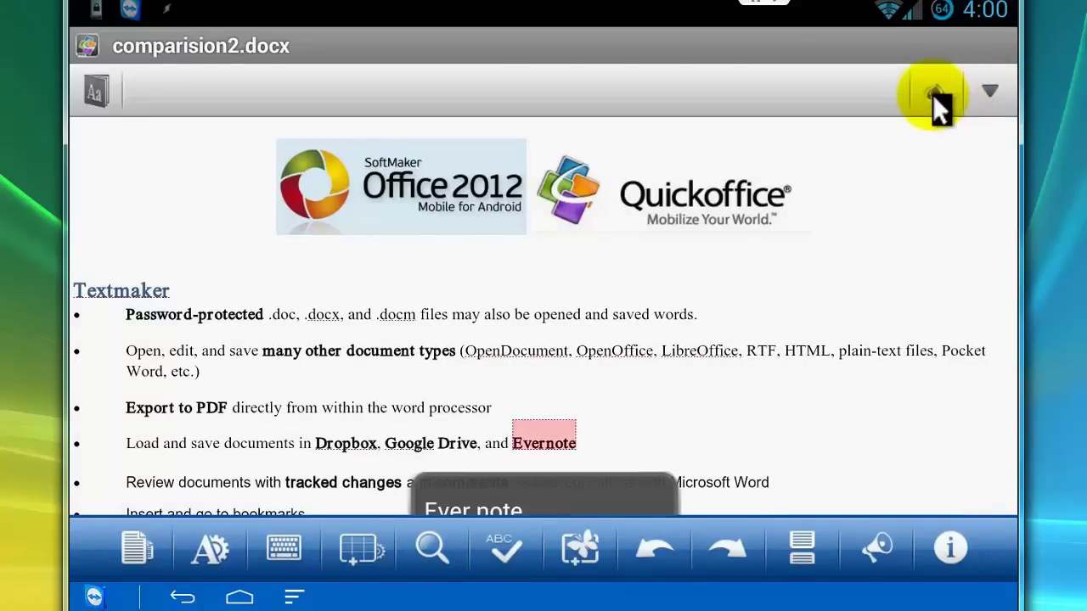
click(933, 94)
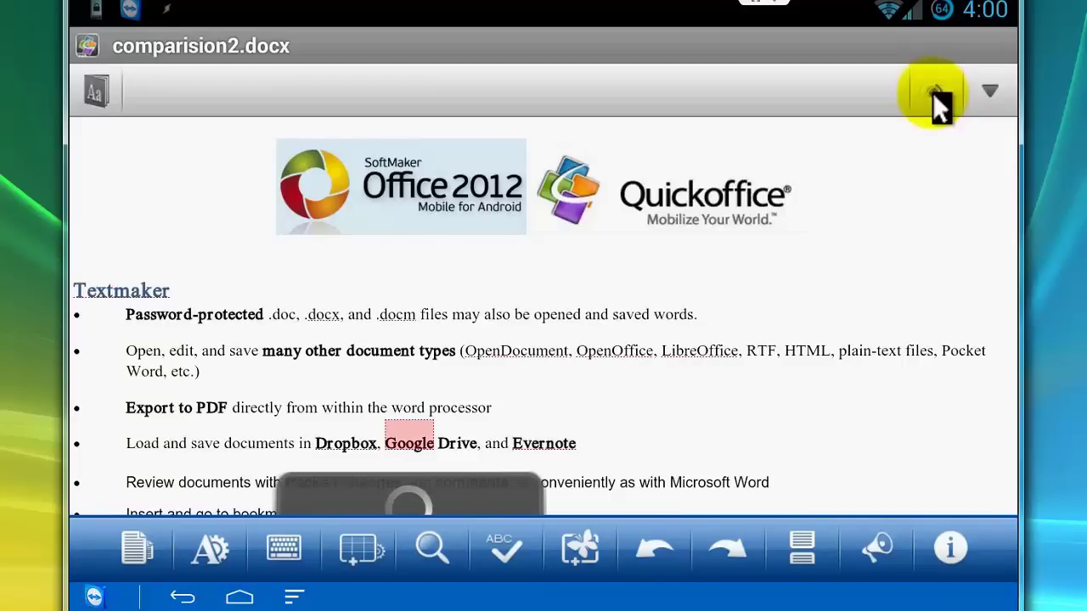
click(934, 94)
click(933, 93)
click(934, 94)
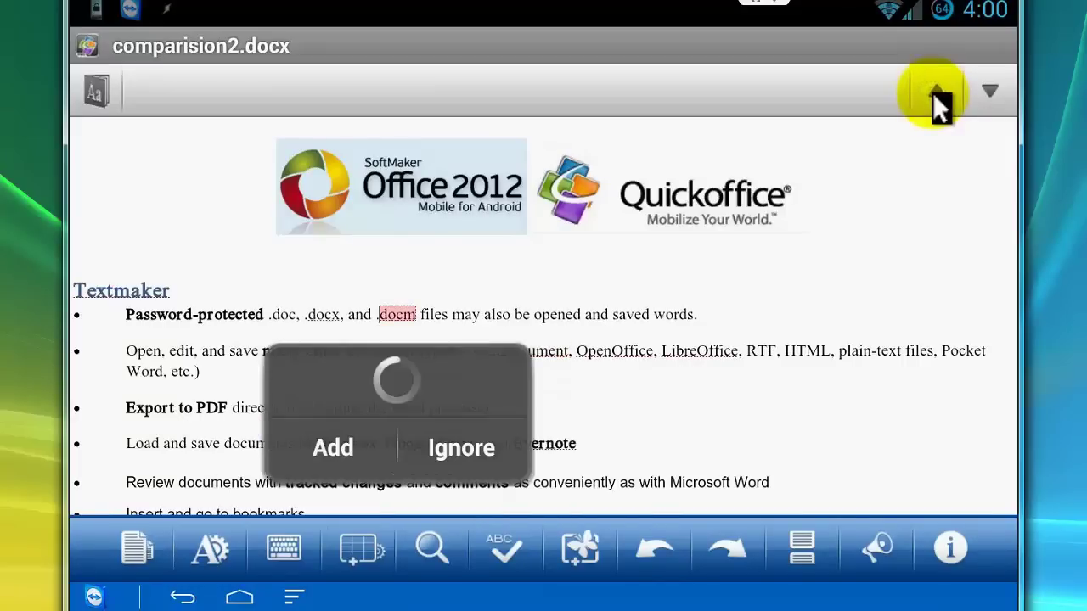
click(934, 94)
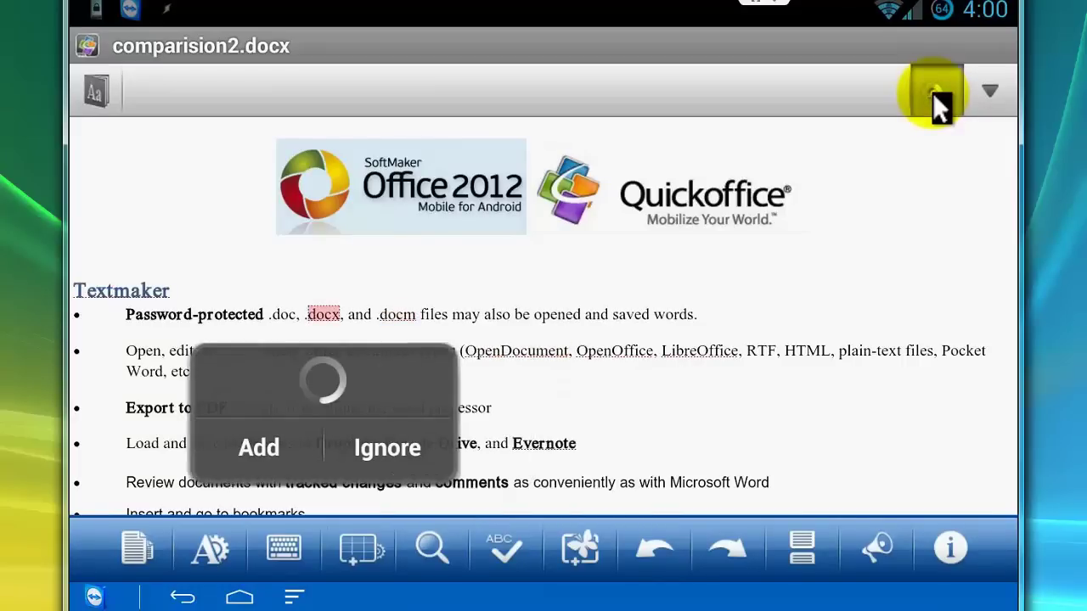
click(933, 95)
- Replace the flagged heading Textmaker with the suggested spelling "Text maker"
drag(839, 384, 856, 273)
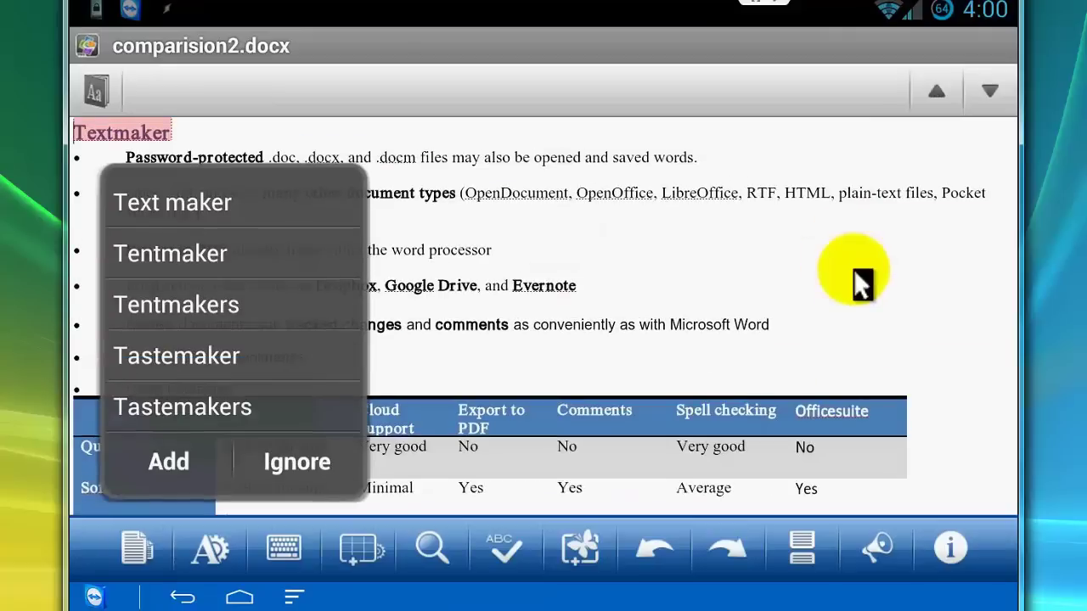
click(178, 497)
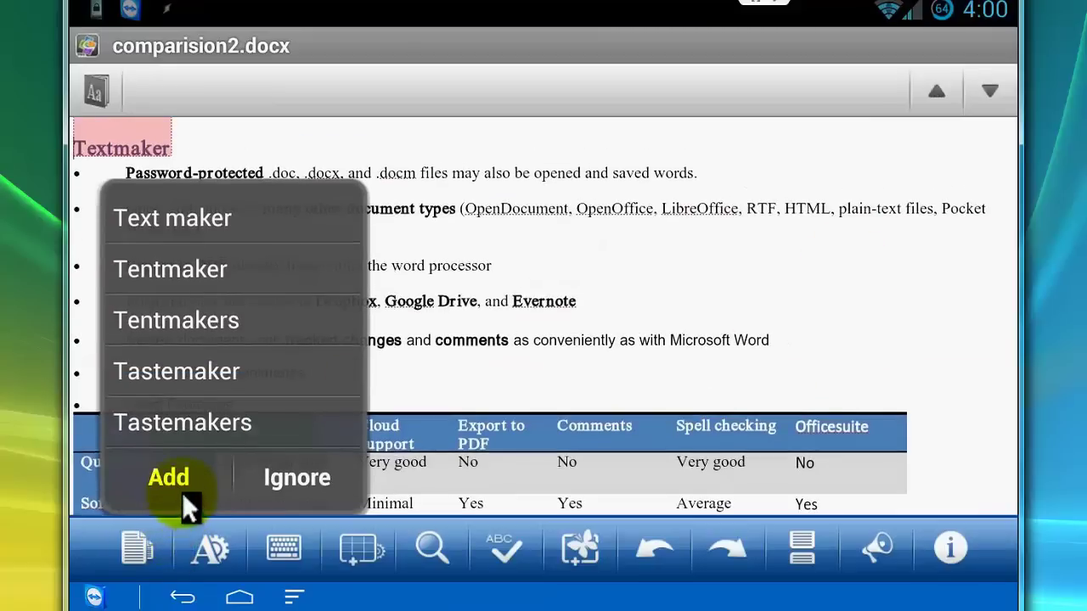
click(236, 430)
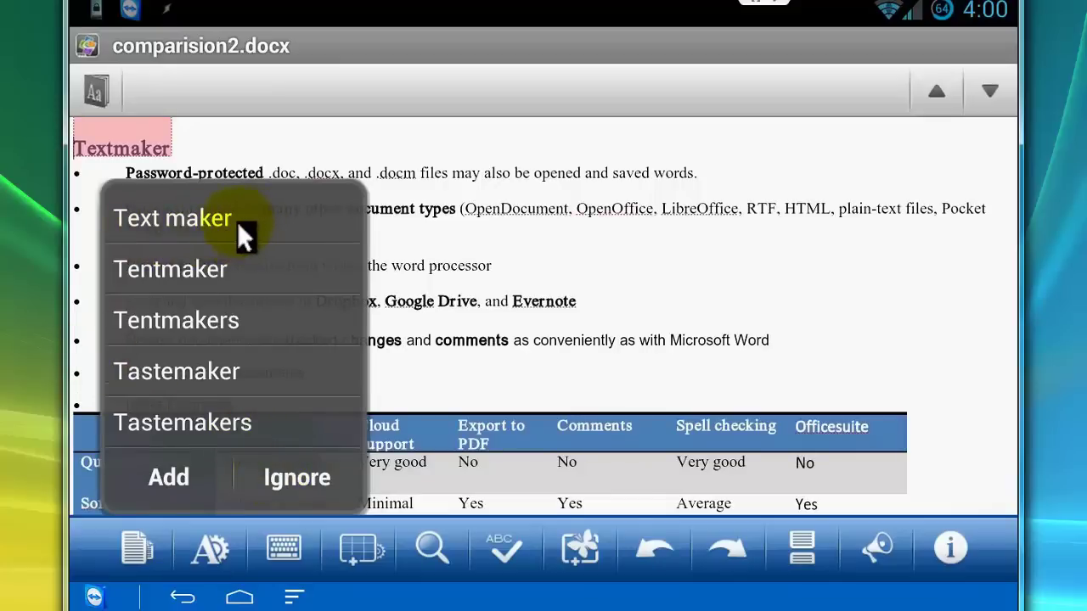
click(224, 416)
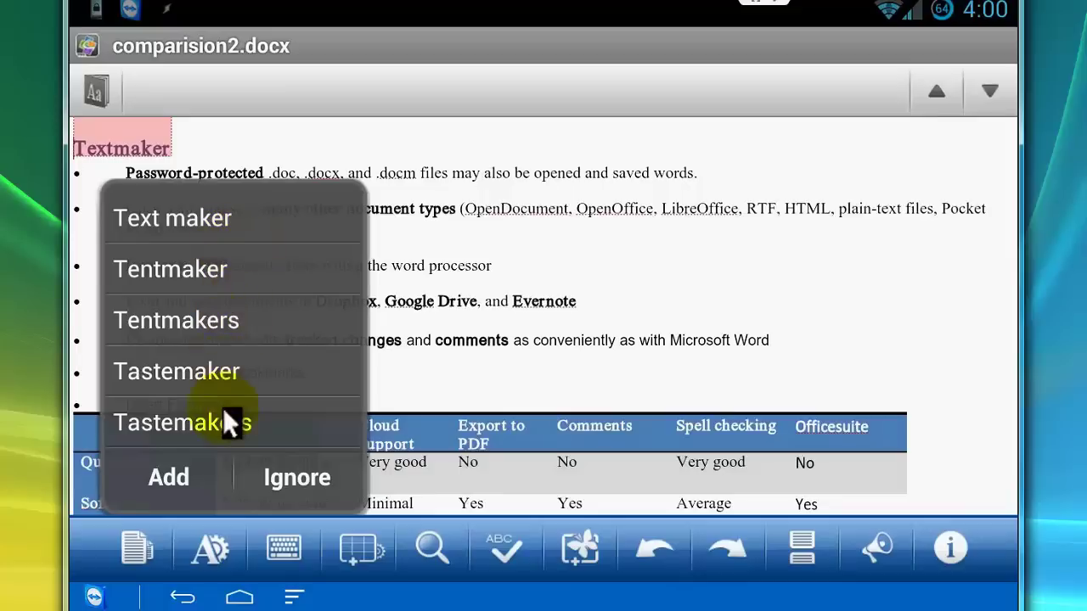
click(234, 217)
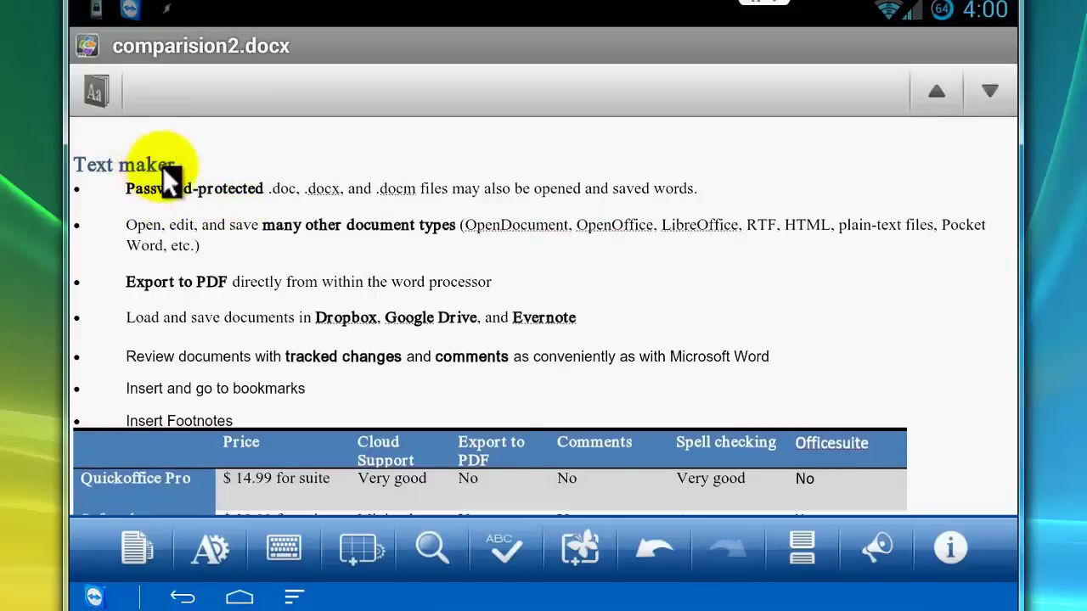
- Add a fourth item reading "As we see" to the Quickoffice Pro feature list and hide the on-screen keyboard
scroll(892, 453, down, 5)
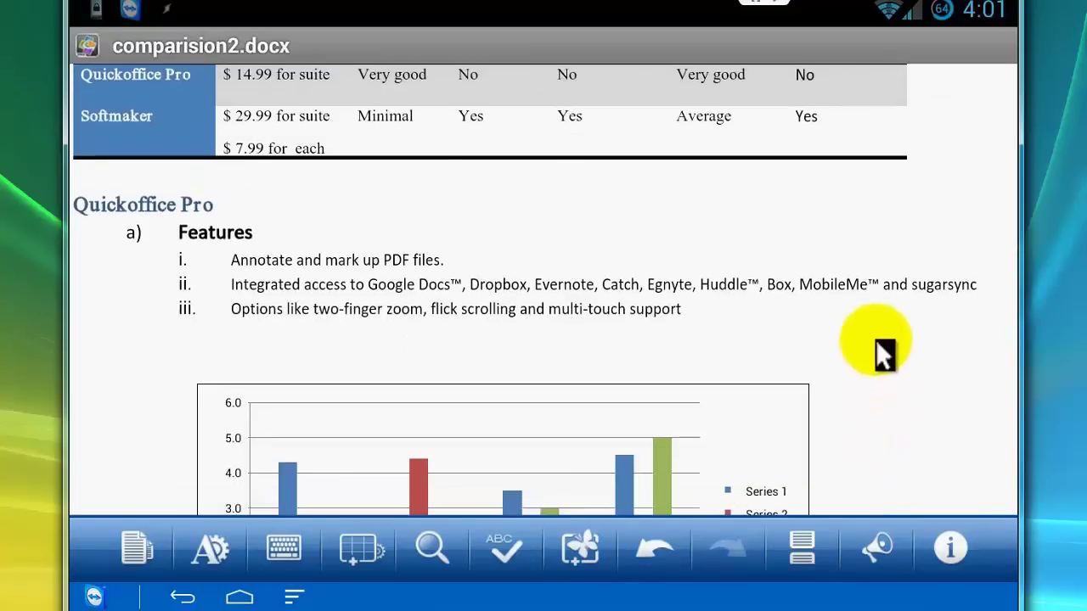
scroll(883, 356, down, 5)
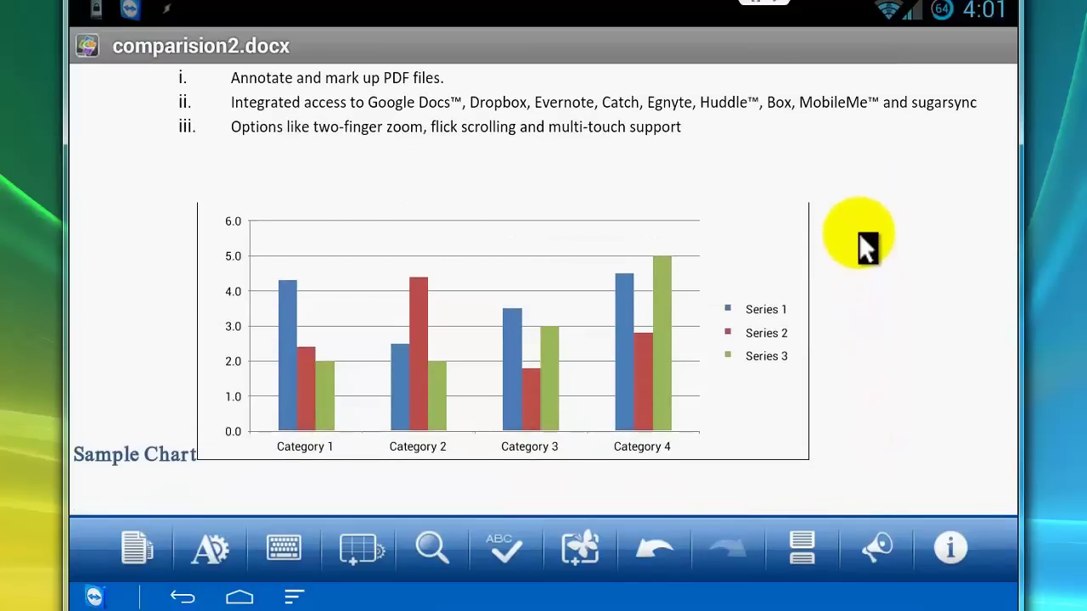
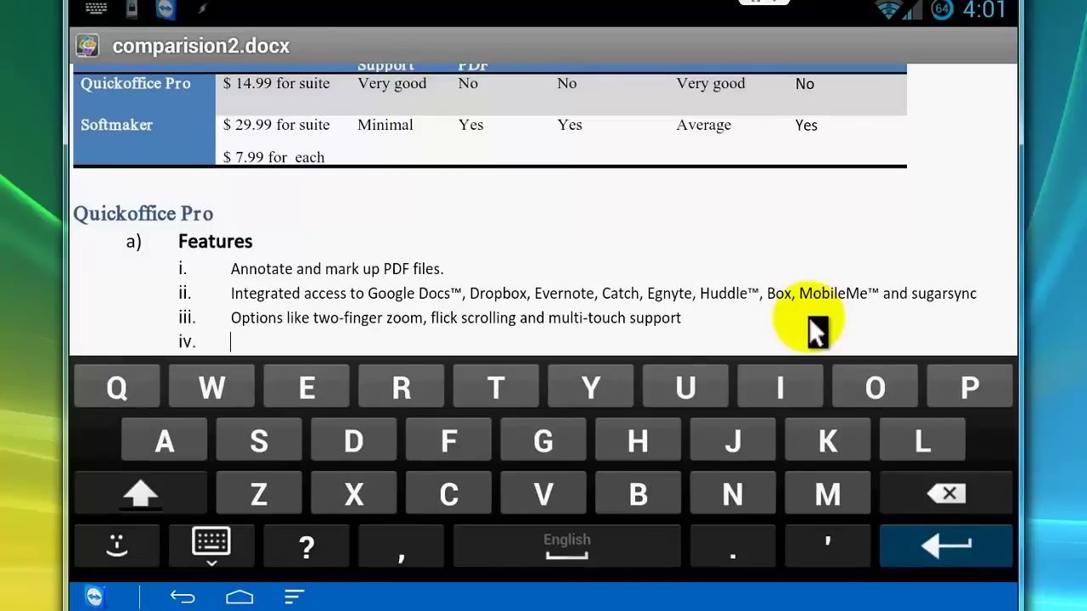
text(As we see)
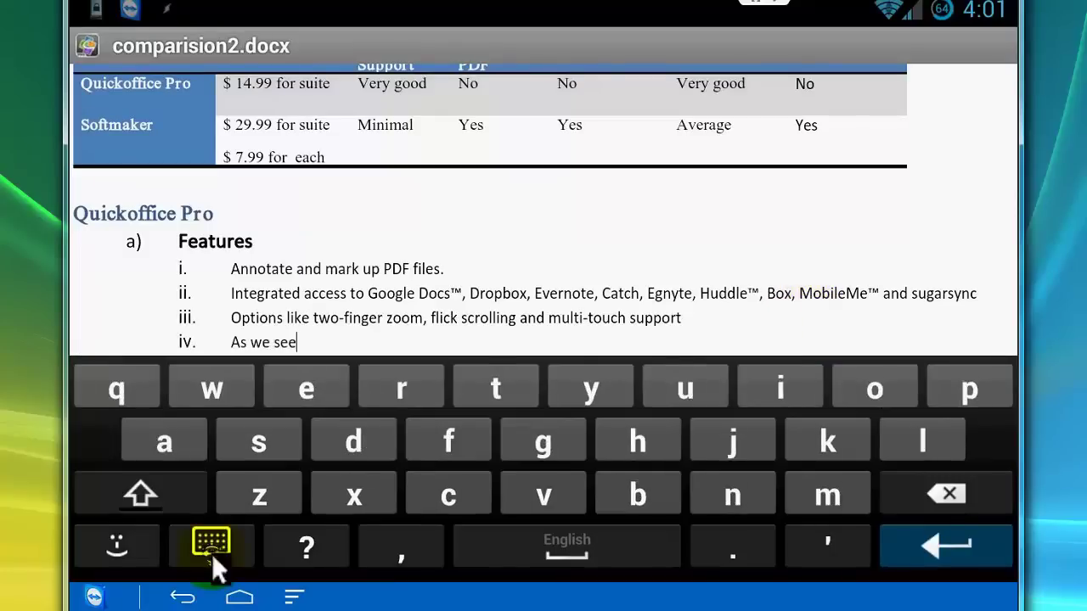
click(211, 548)
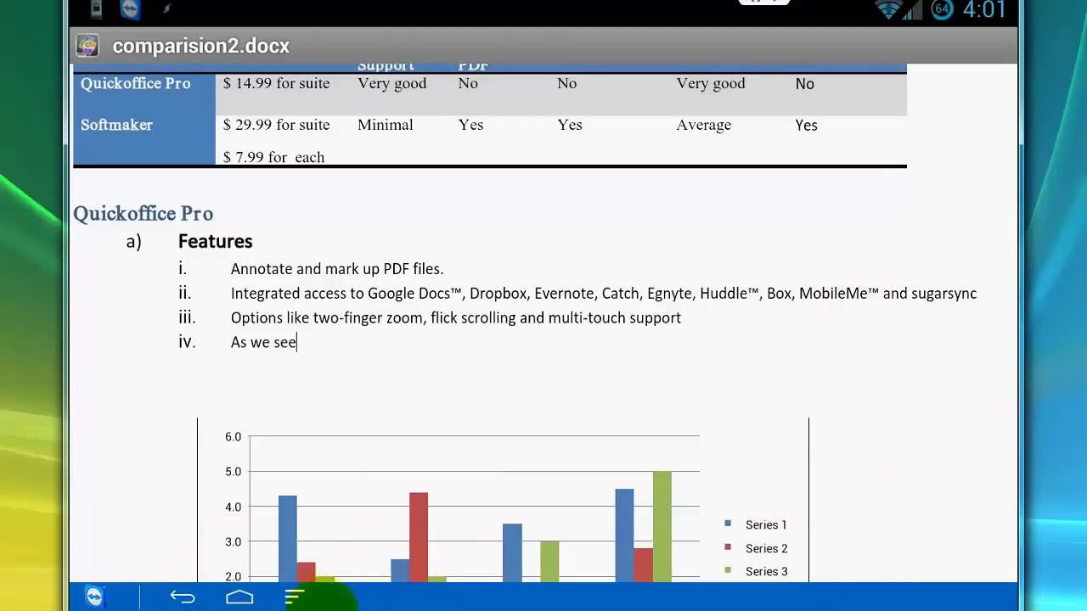
click(294, 599)
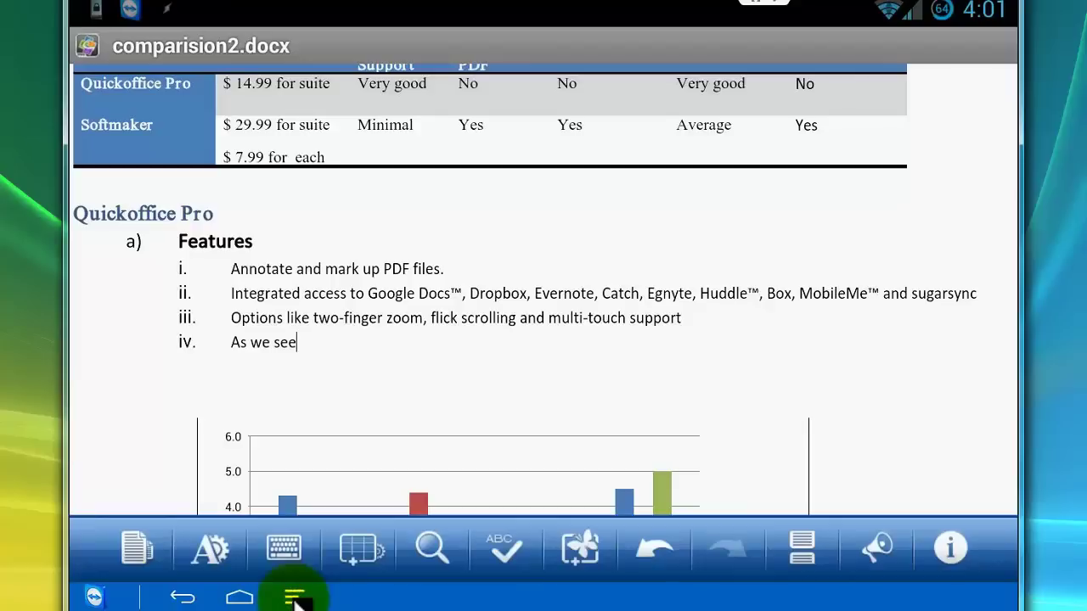
click(874, 545)
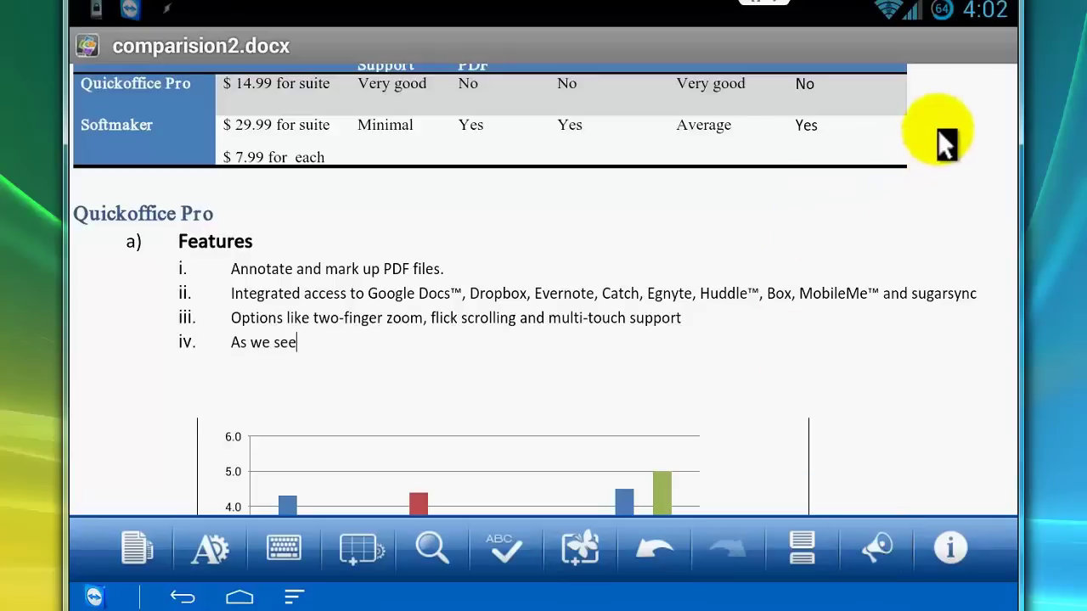
- Insert a new table with 4 rows and 3 columns after the Password-protected item under the Text maker heading
scroll(983, 322, up, 1)
scroll(936, 140, up, 4)
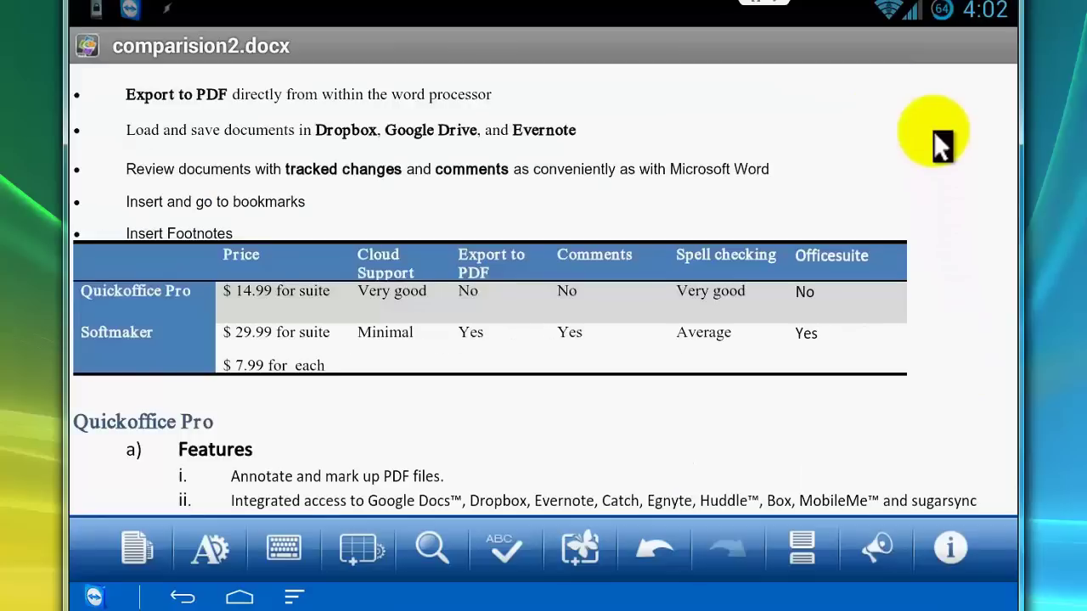
scroll(939, 144, up, 2)
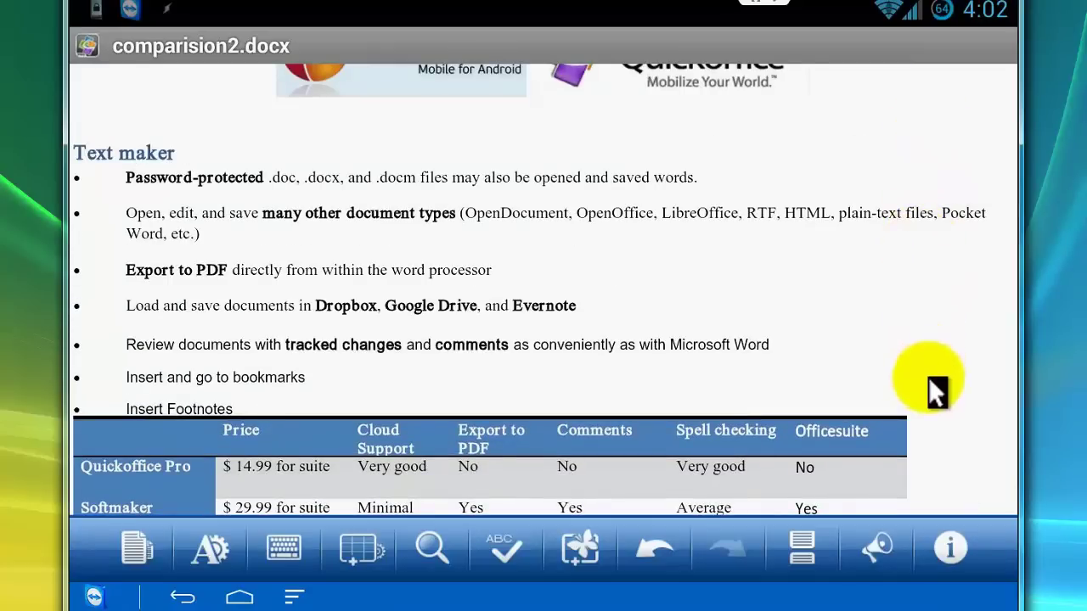
click(892, 559)
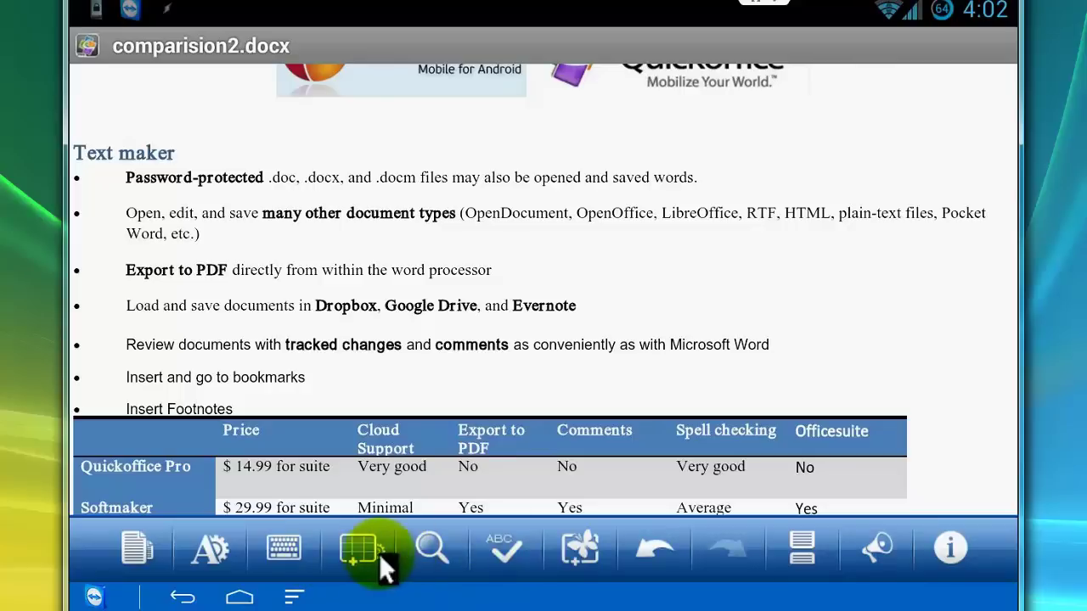
click(696, 178)
click(217, 567)
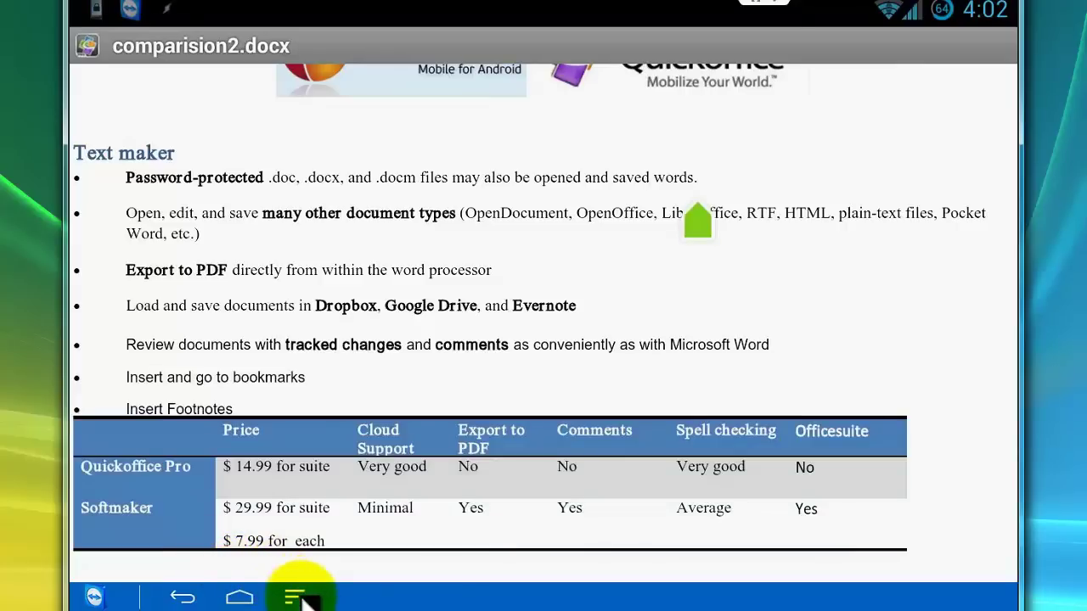
click(295, 598)
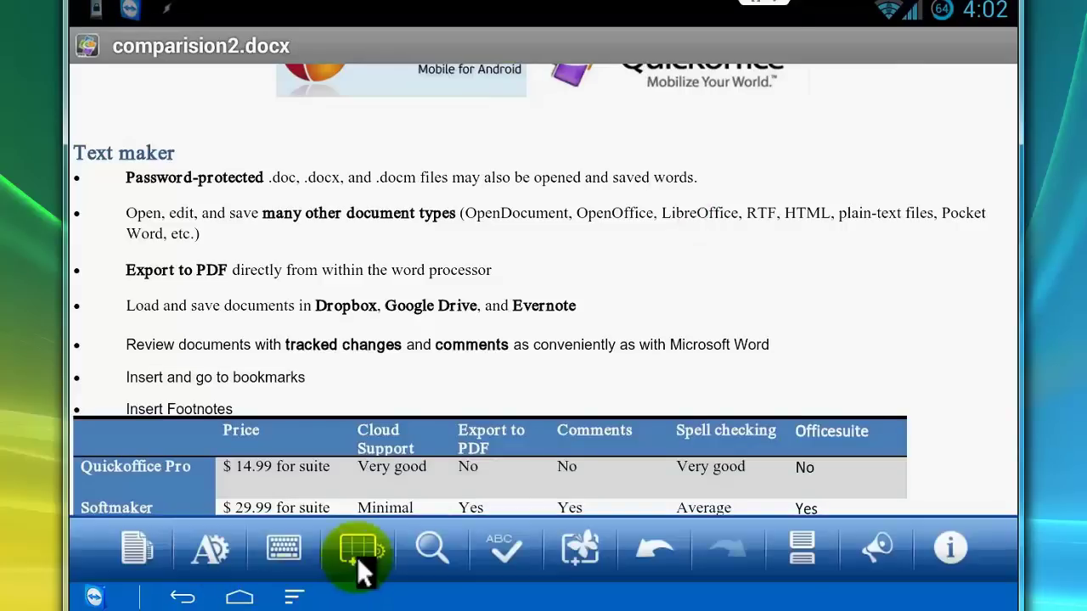
click(359, 555)
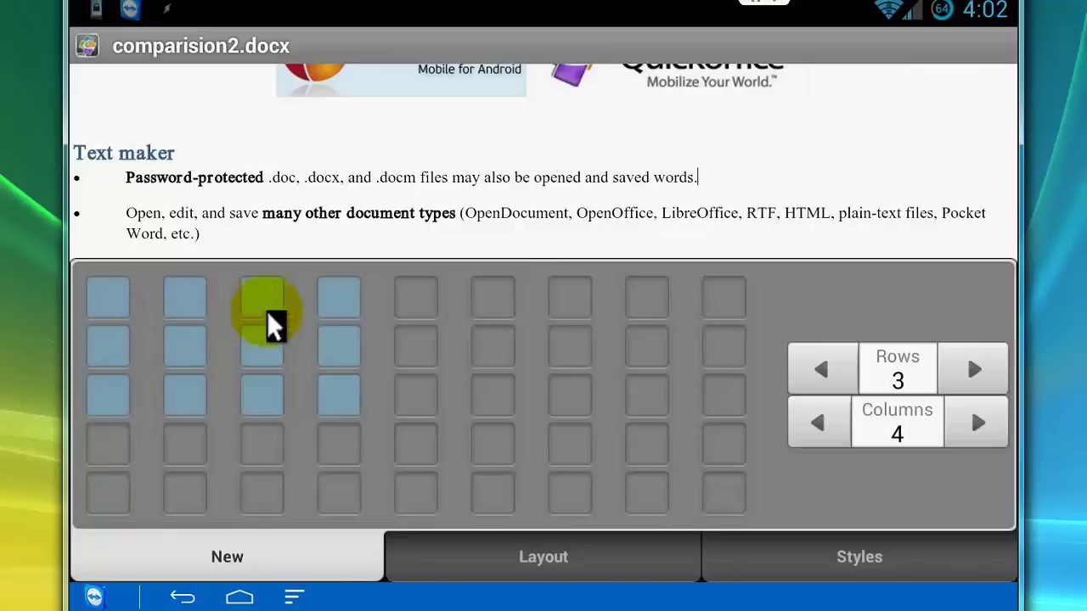
click(348, 400)
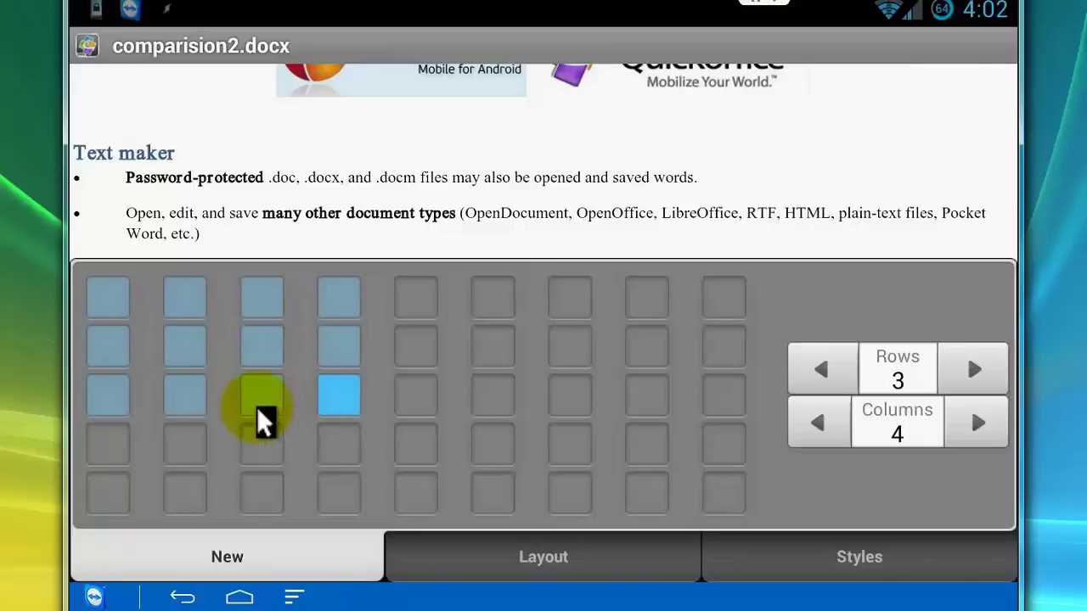
click(268, 463)
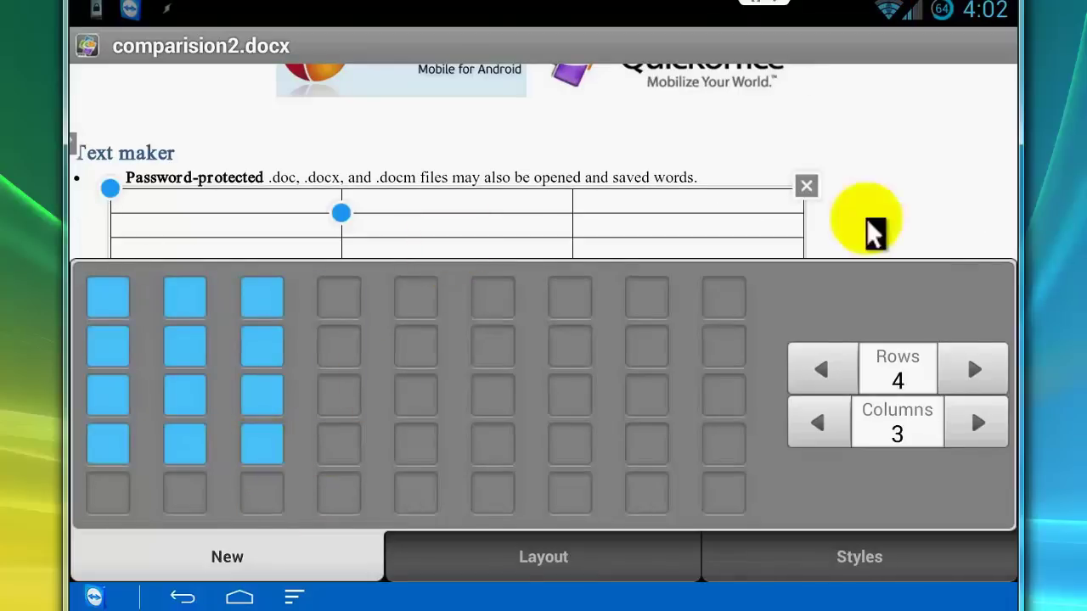
- Apply the table style with blue header row and first column to the new table, and delete the table
drag(921, 233, 922, 145)
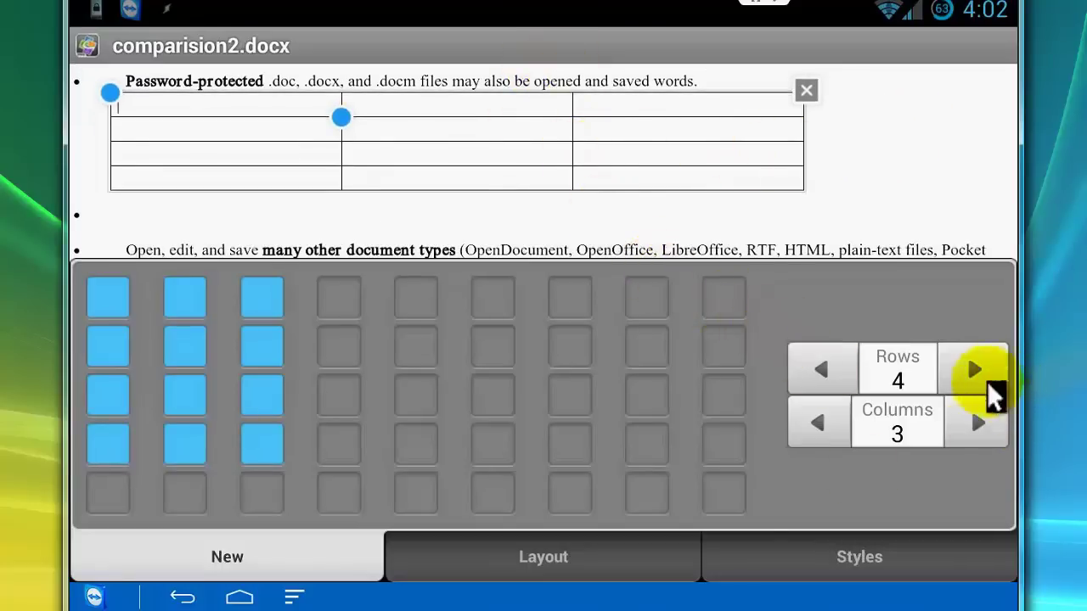
click(560, 571)
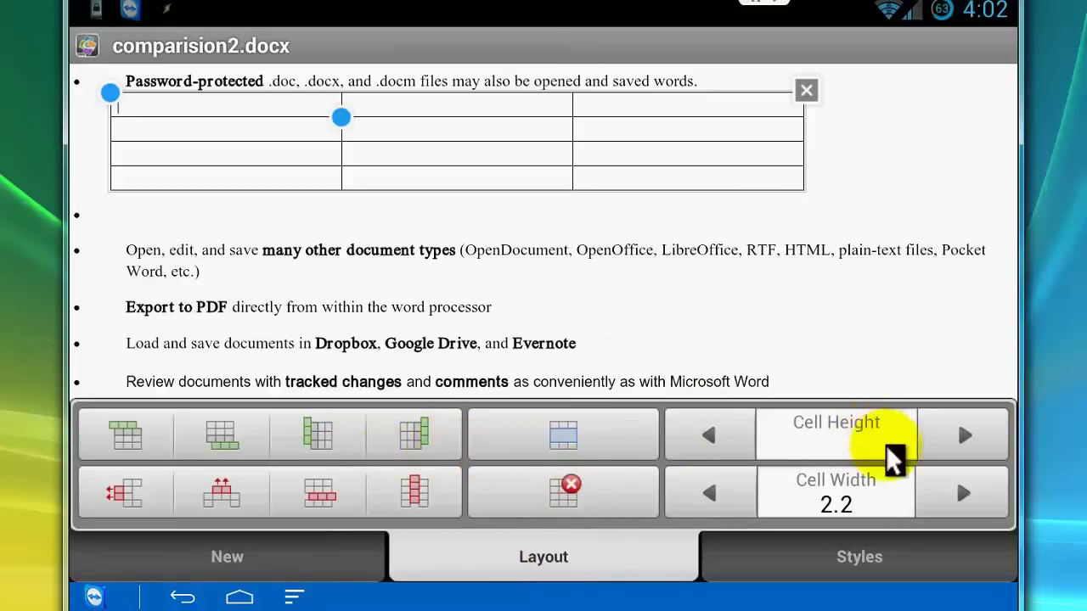
click(848, 567)
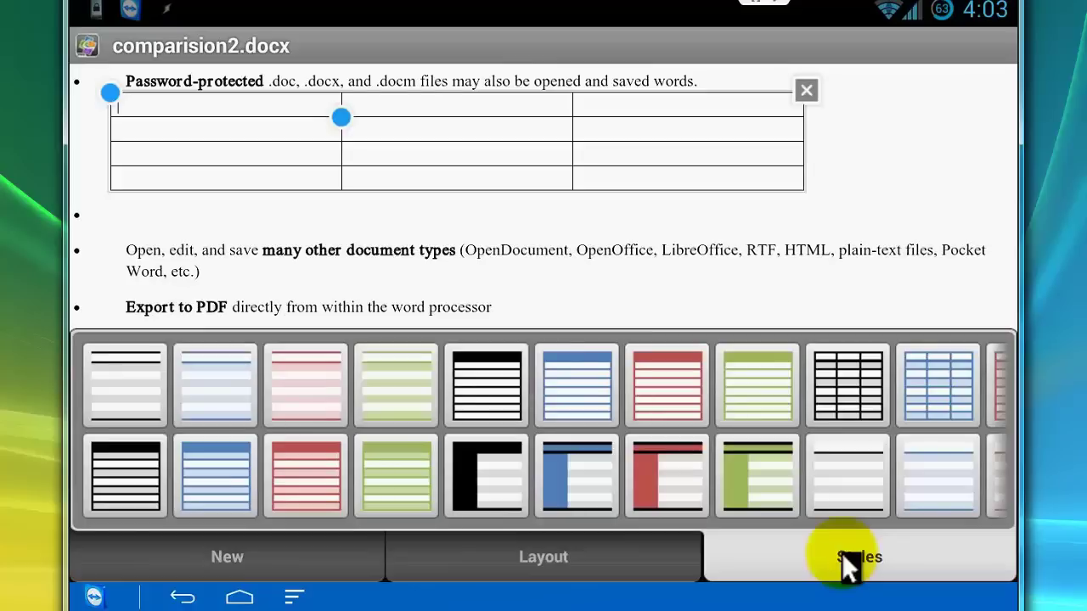
click(558, 470)
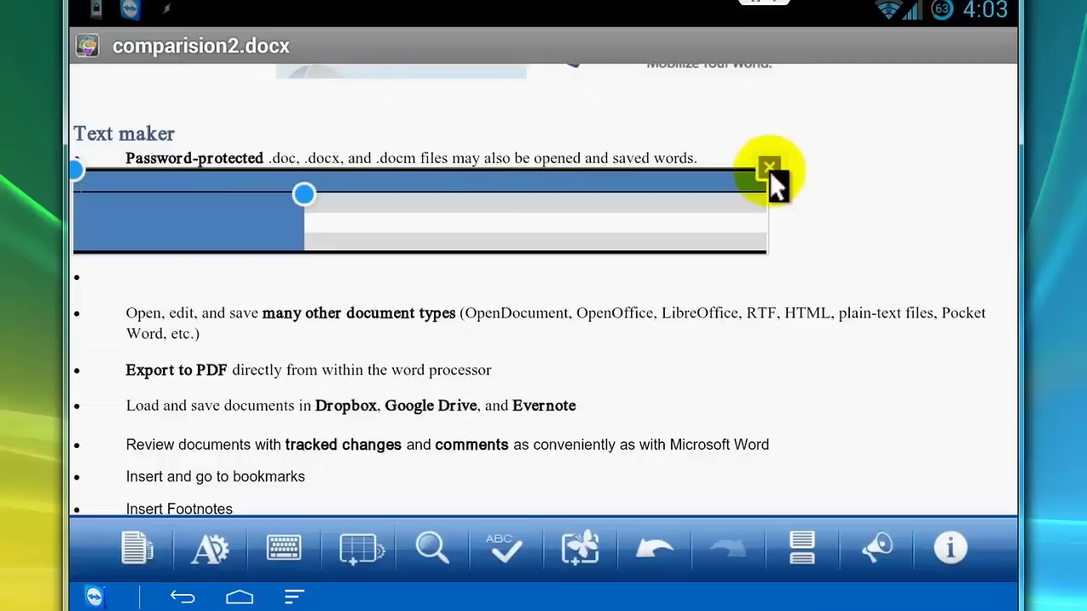
click(768, 168)
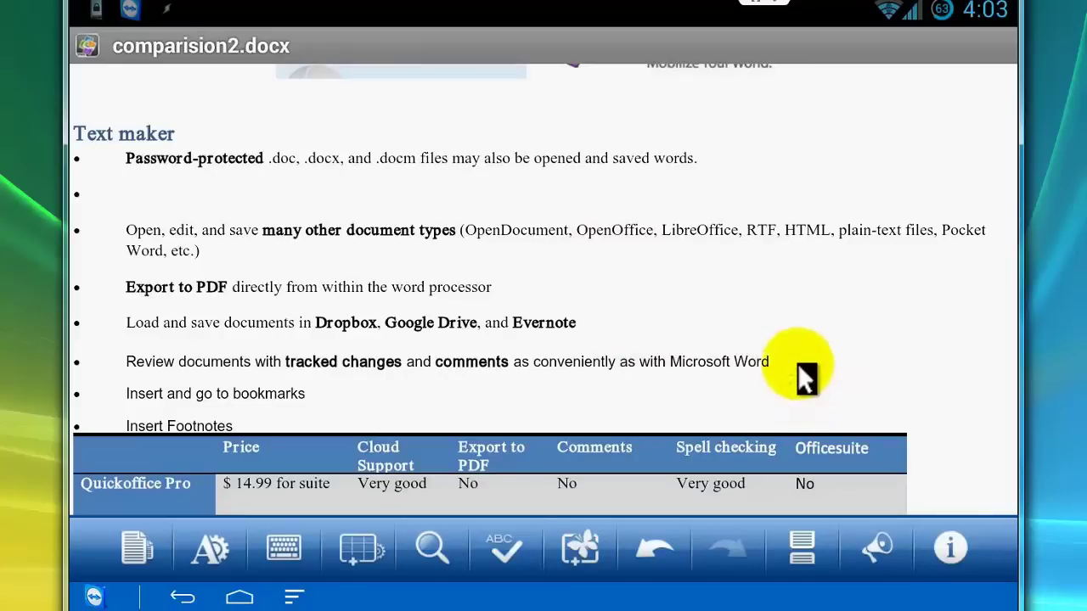
- Go down past the comparison table to the bar chart below the Quickoffice Pro feature list
scroll(805, 376, down, 1)
scroll(900, 356, down, 12)
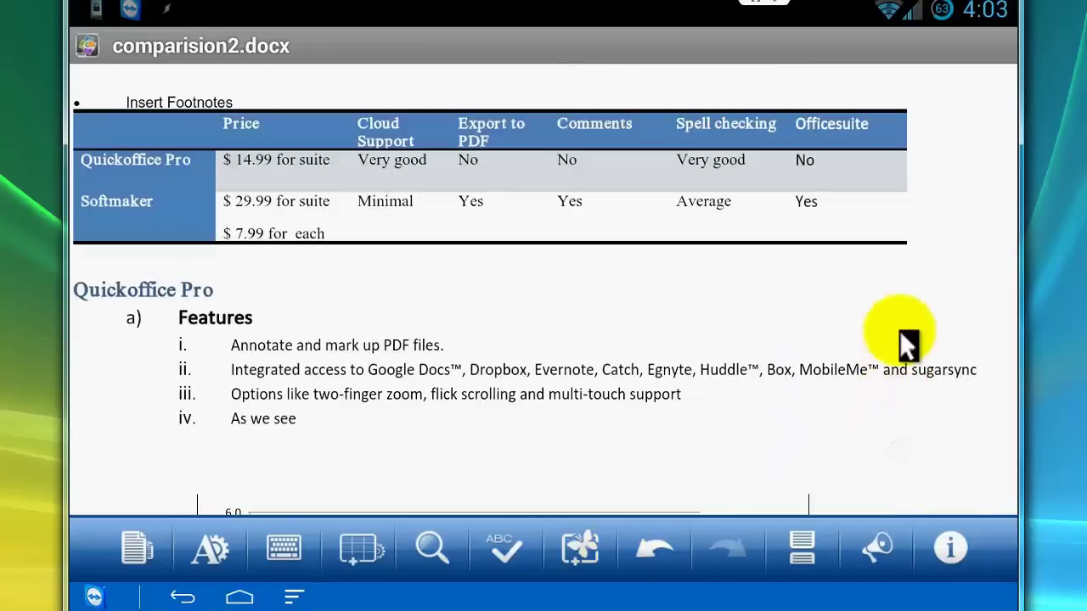
scroll(915, 280, down, 3)
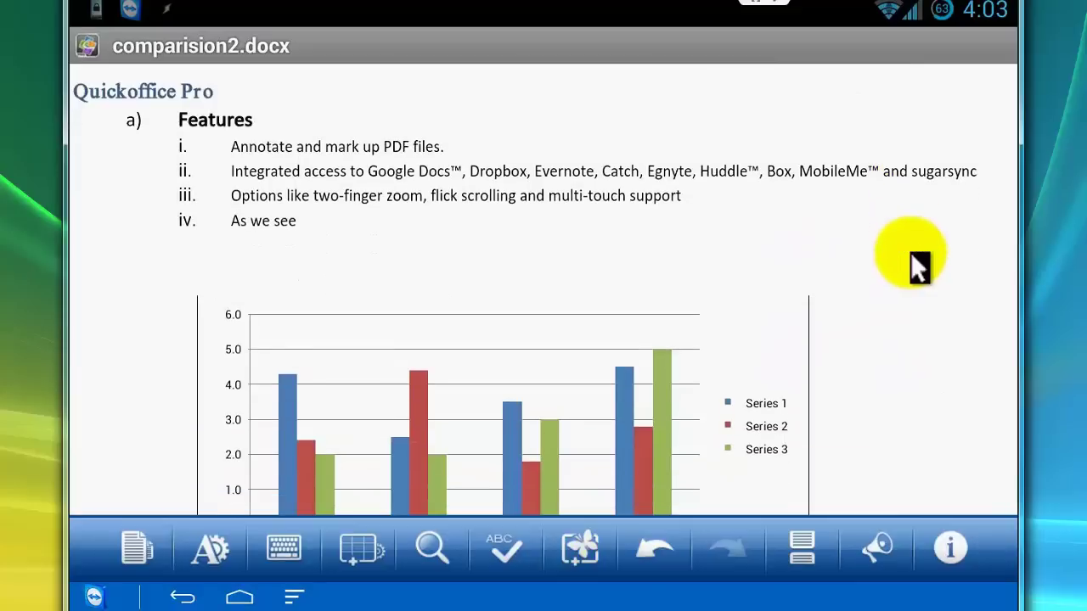